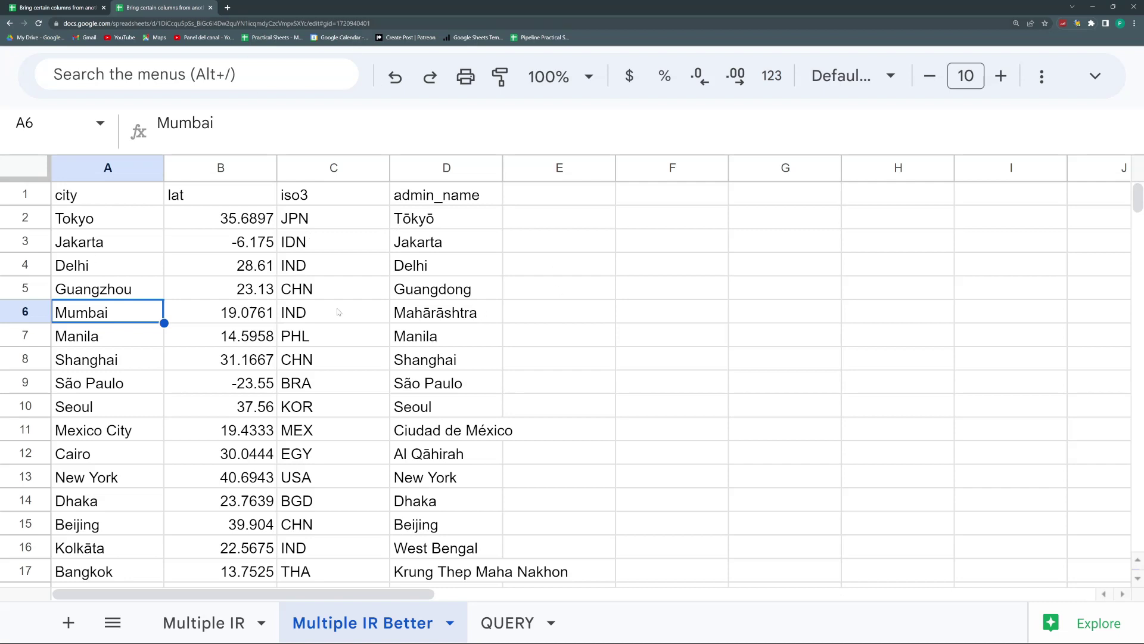
Step: Open the QUERY sheet with the Japan results, then move to the Origin spreadsheet
left_click(515, 625)
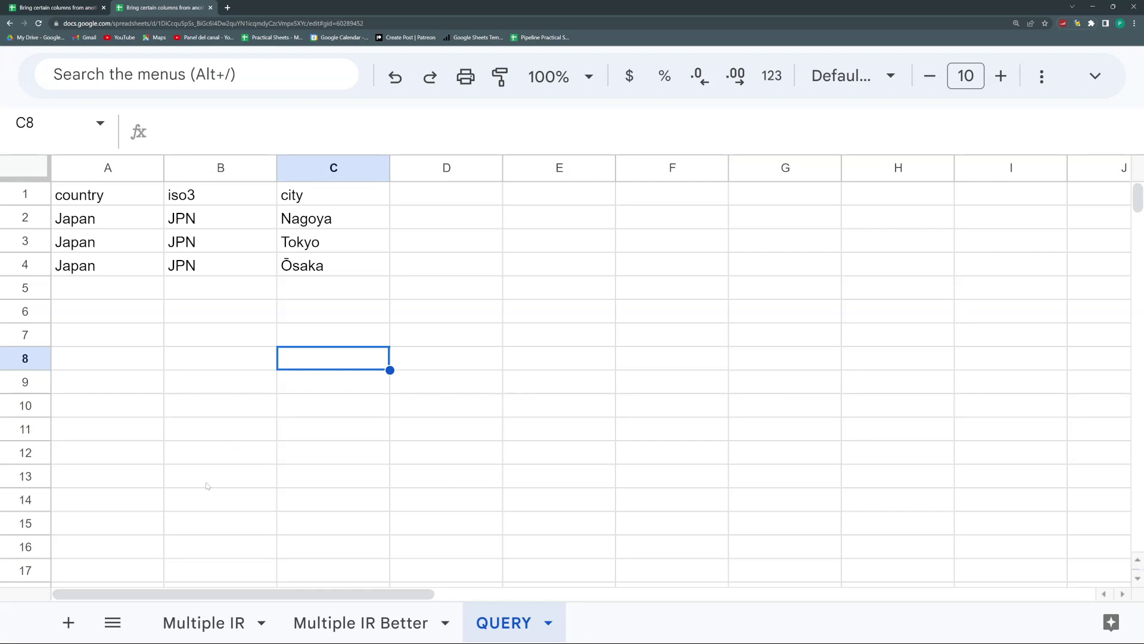
key("ctrl+Tab")
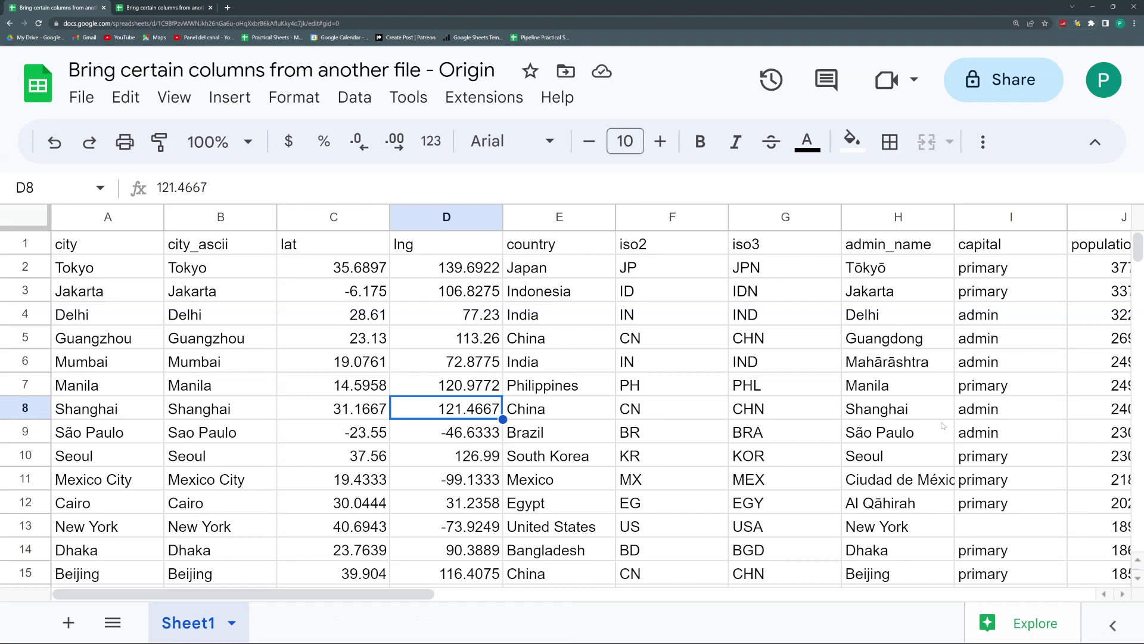
Step: Zoom out, compare the Origin and Destination files, and inspect Origin's country column values such as China
key("ctrl+minus")
key("ctrl+minus")
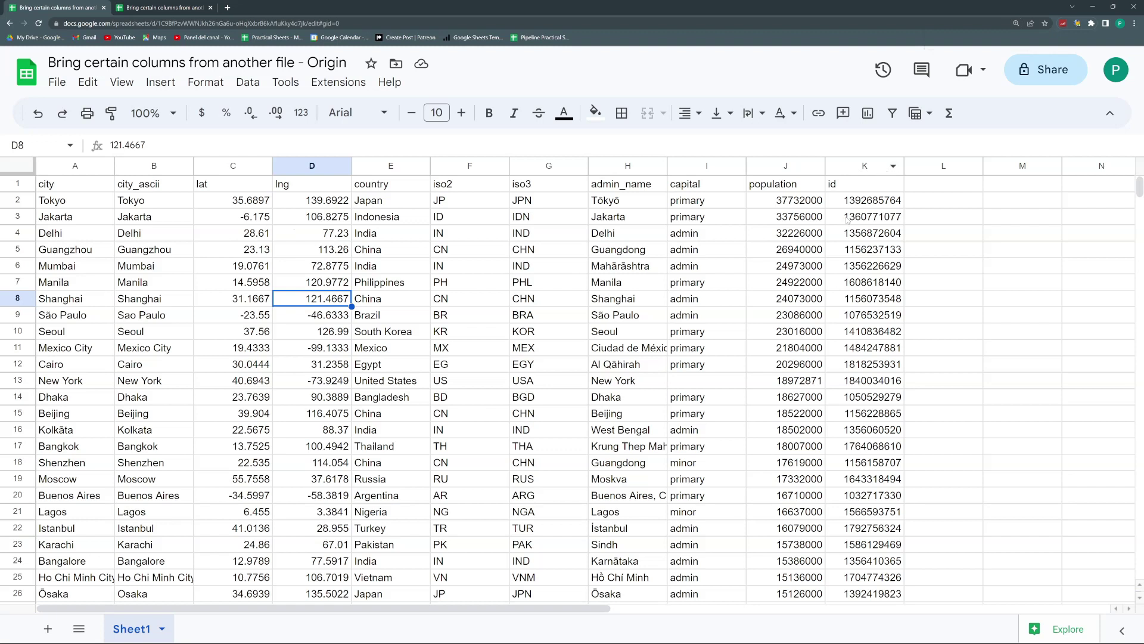
left_click(135, 4)
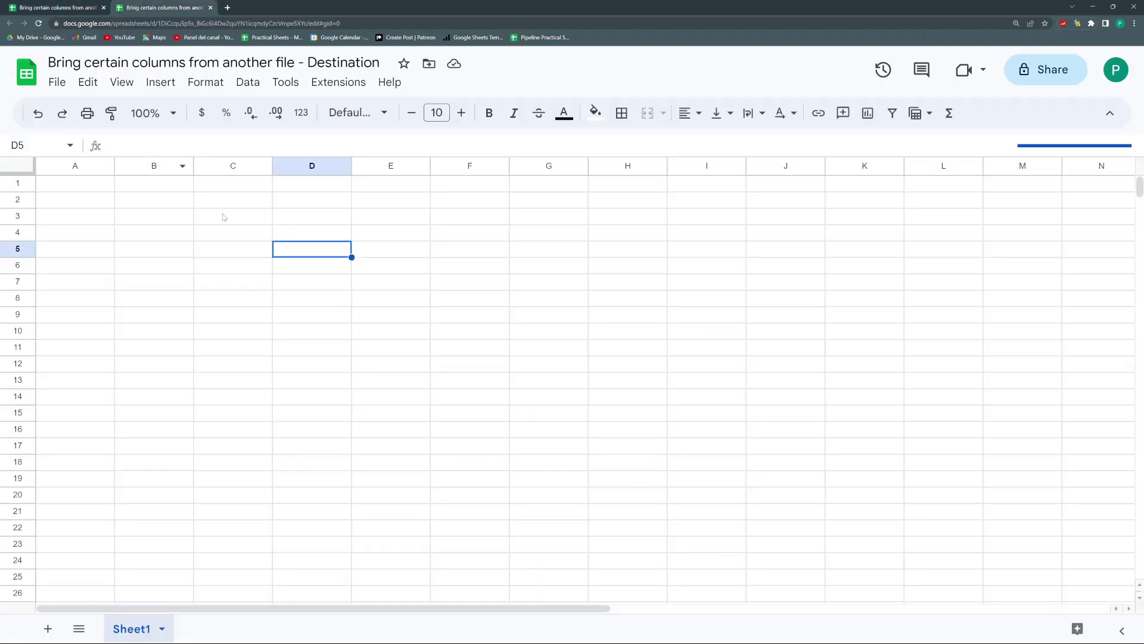
left_click(74, 3)
left_click(146, 7)
left_click(58, 5)
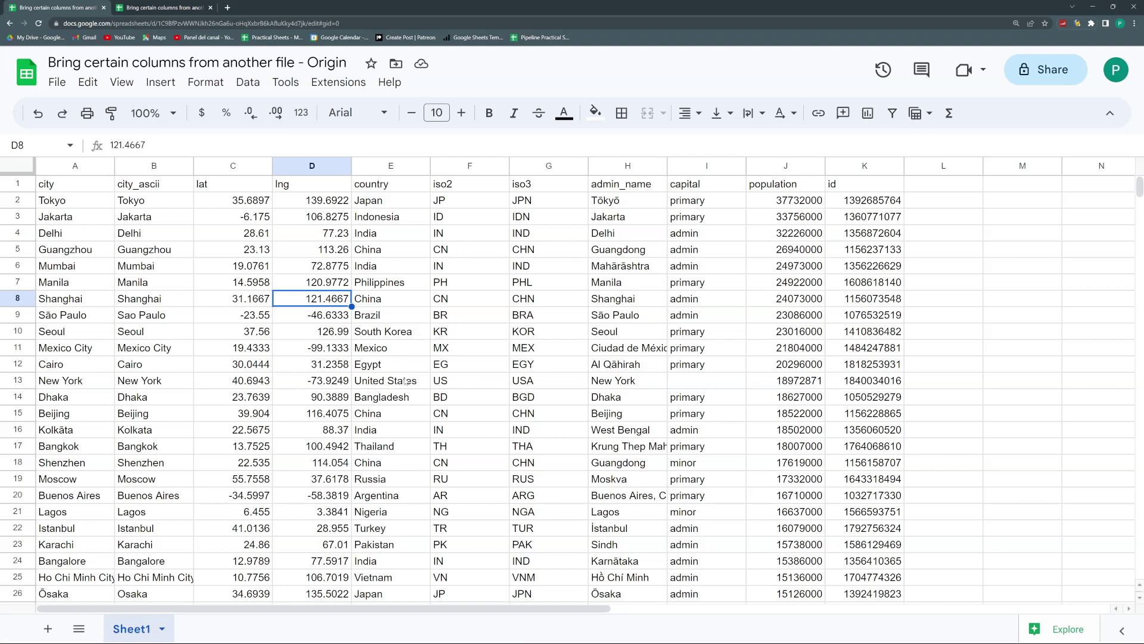
left_click(402, 316)
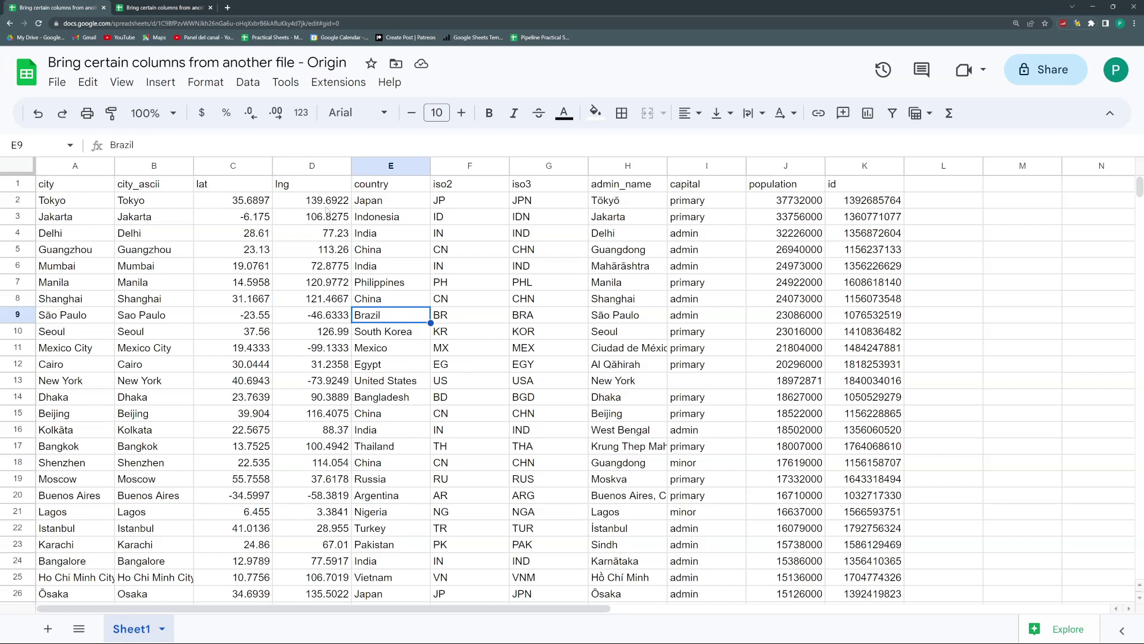
left_click(385, 252)
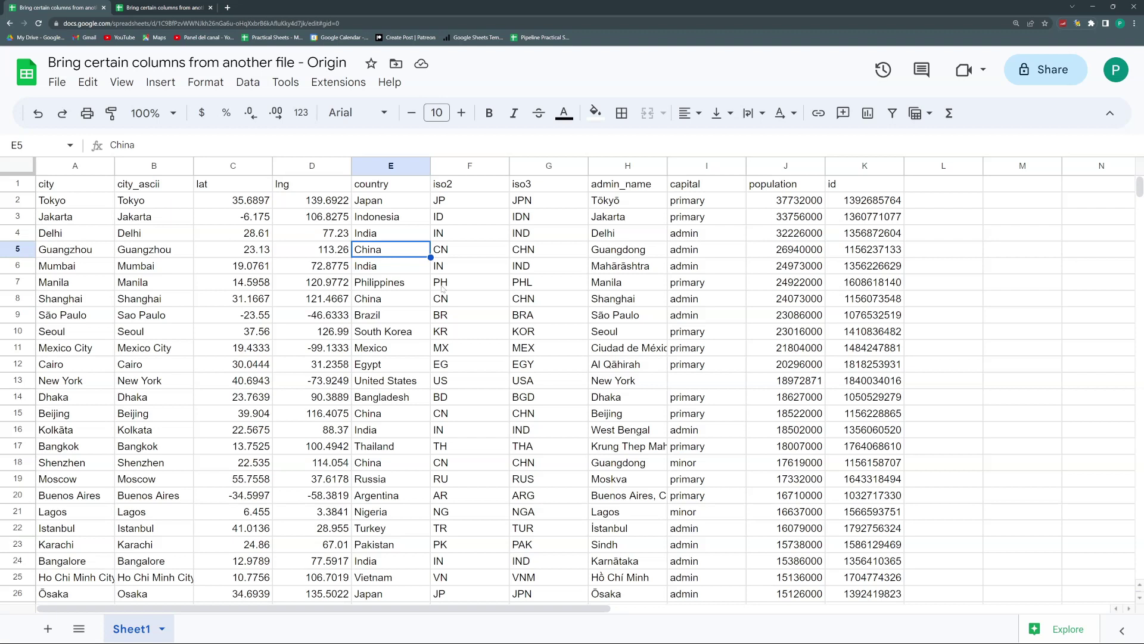
Step: Begin an =IMPORTRANGE(" formula in Destination cell A1 at a larger zoom
left_click(154, 7)
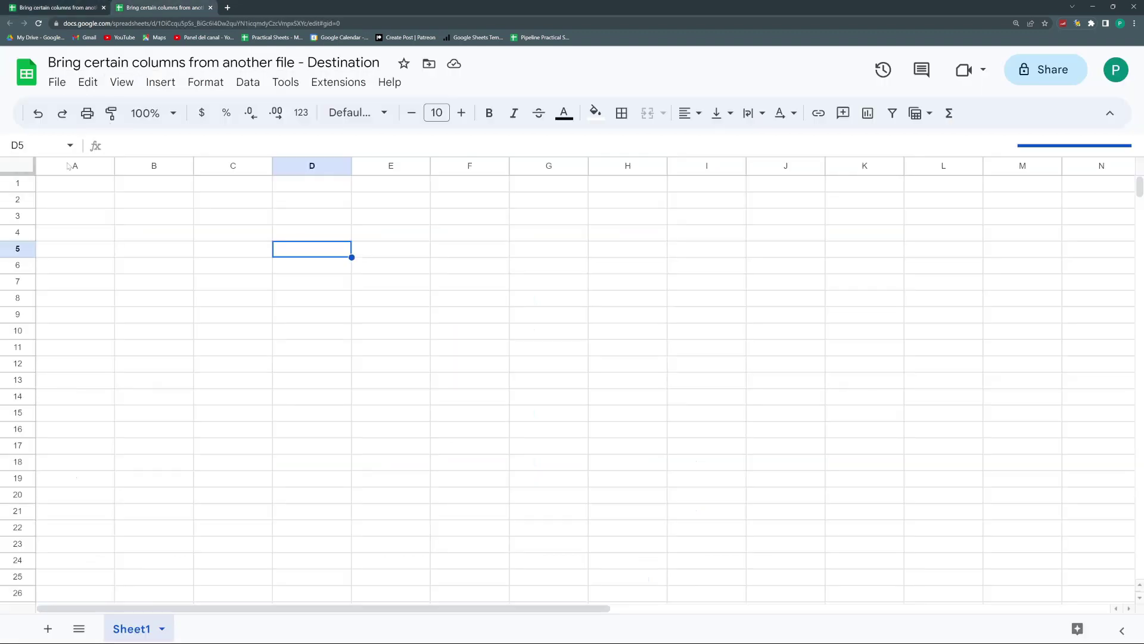
left_click(72, 190)
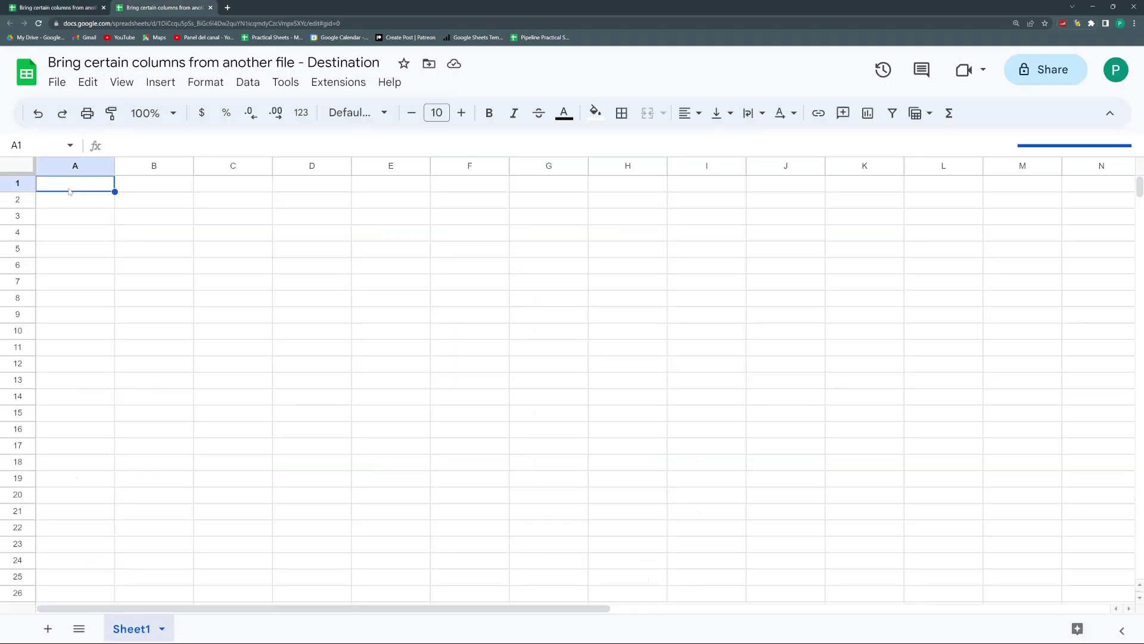
key("ctrl+plus")
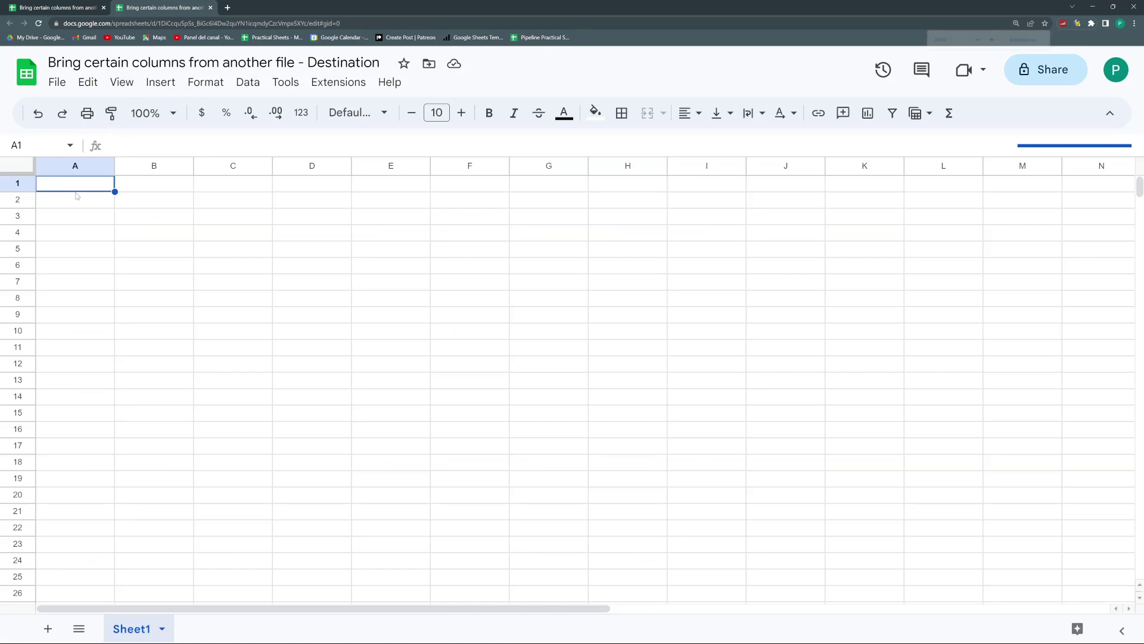
key("ctrl+plus")
type("=")
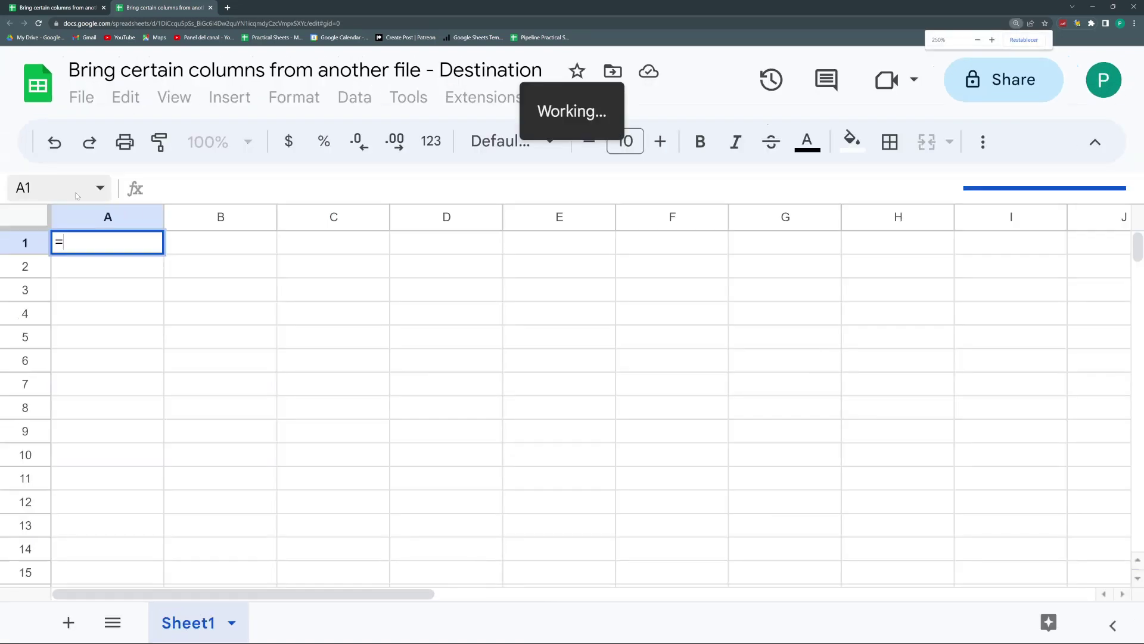
type("impor")
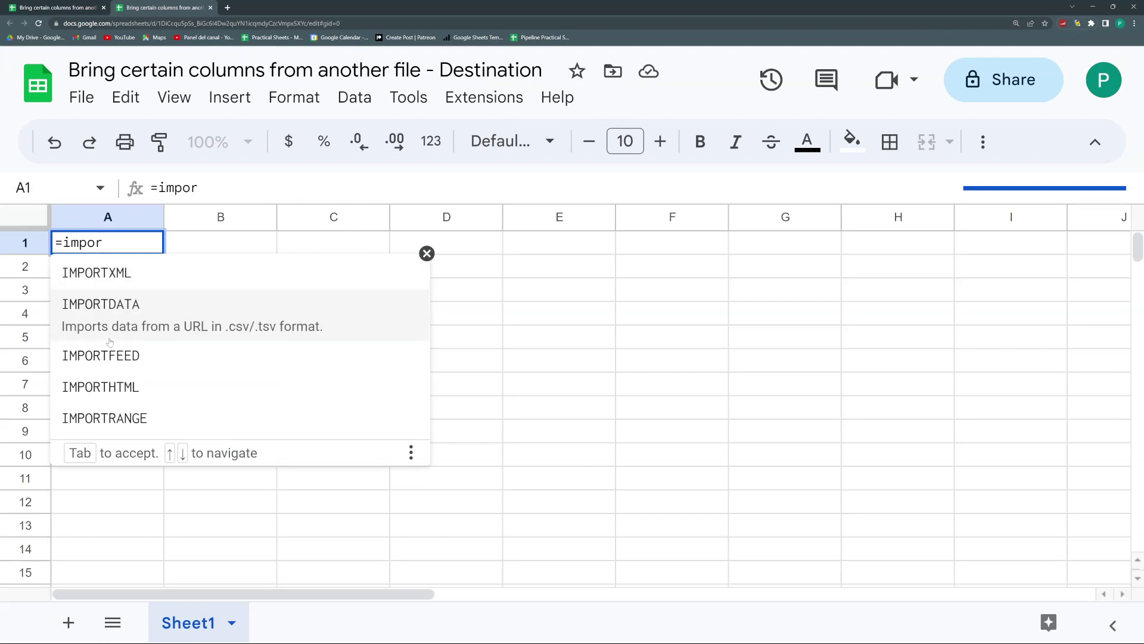
left_click(116, 421)
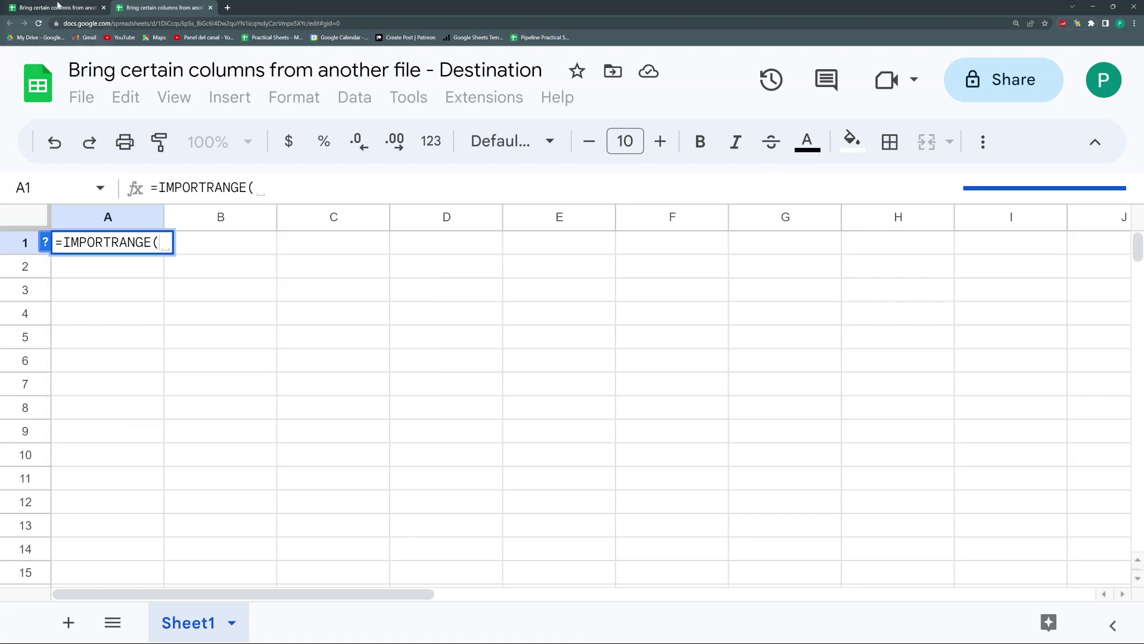
type("\"")
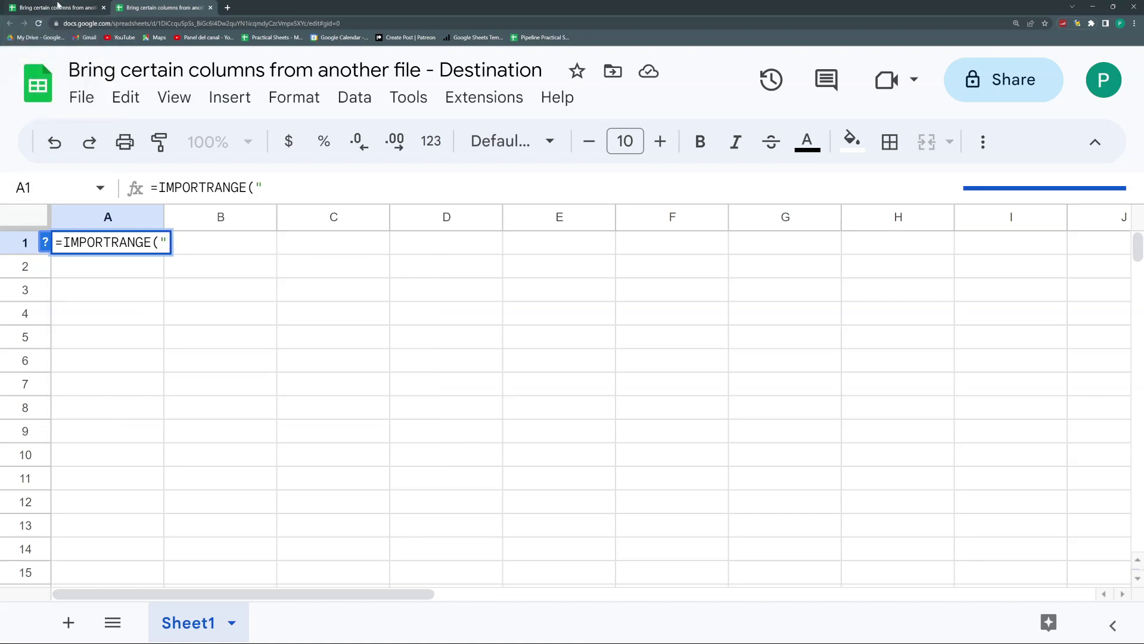
Step: Select the Origin spreadsheet's web address and its spreadsheet ID for copying
left_click(53, 7)
left_click_drag(179, 23, 284, 23)
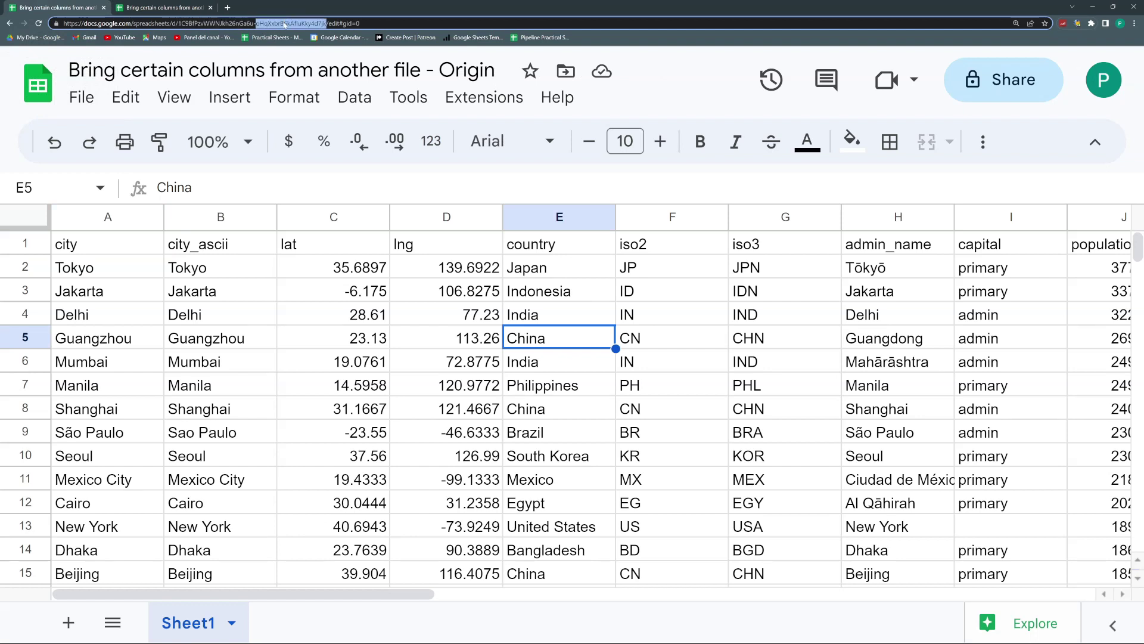
triple_click(247, 25)
left_click_drag(178, 23, 62, 23)
key("ctrl+c")
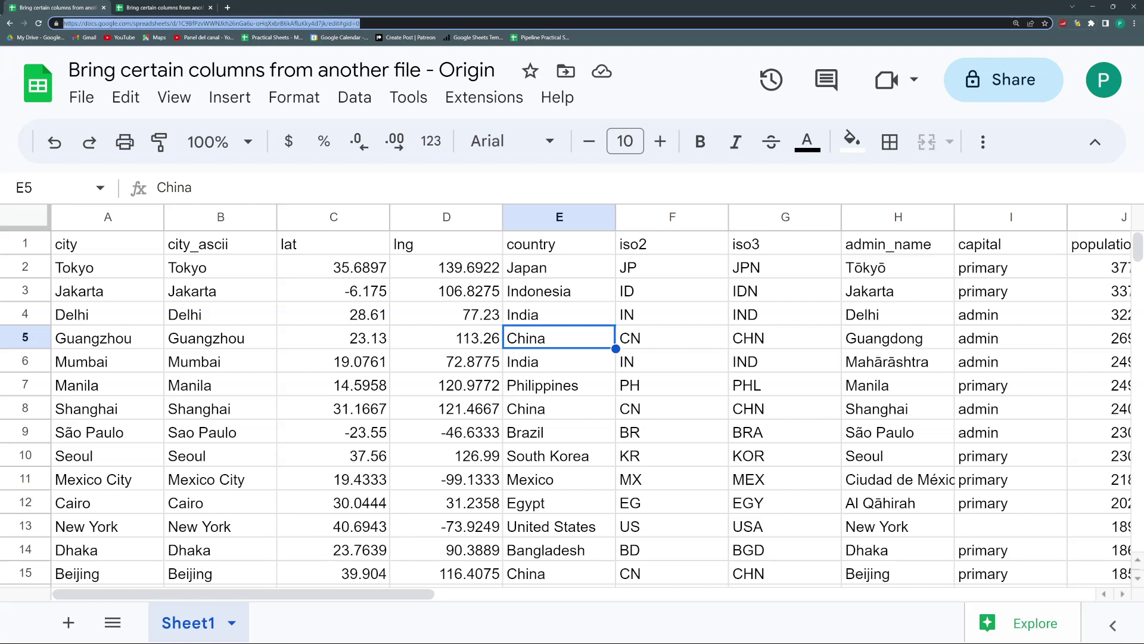
left_click(149, 11)
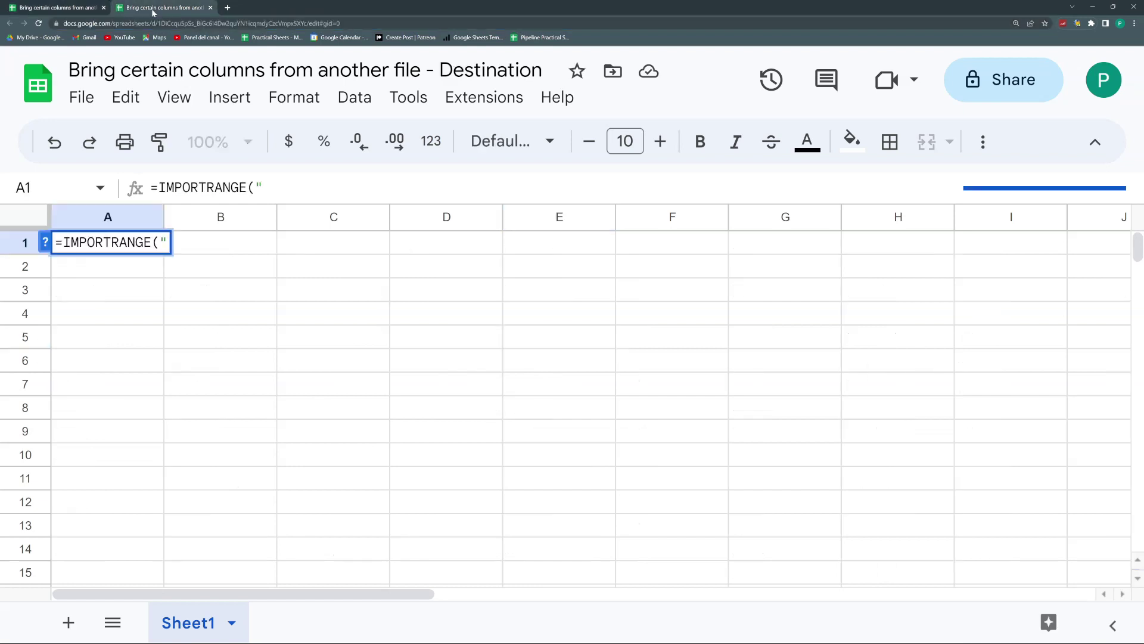
Step: Paste the Origin address into A1's formula and trim it to the quoted spreadsheet ID plus a comma
left_click(288, 183)
key("ctrl+v")
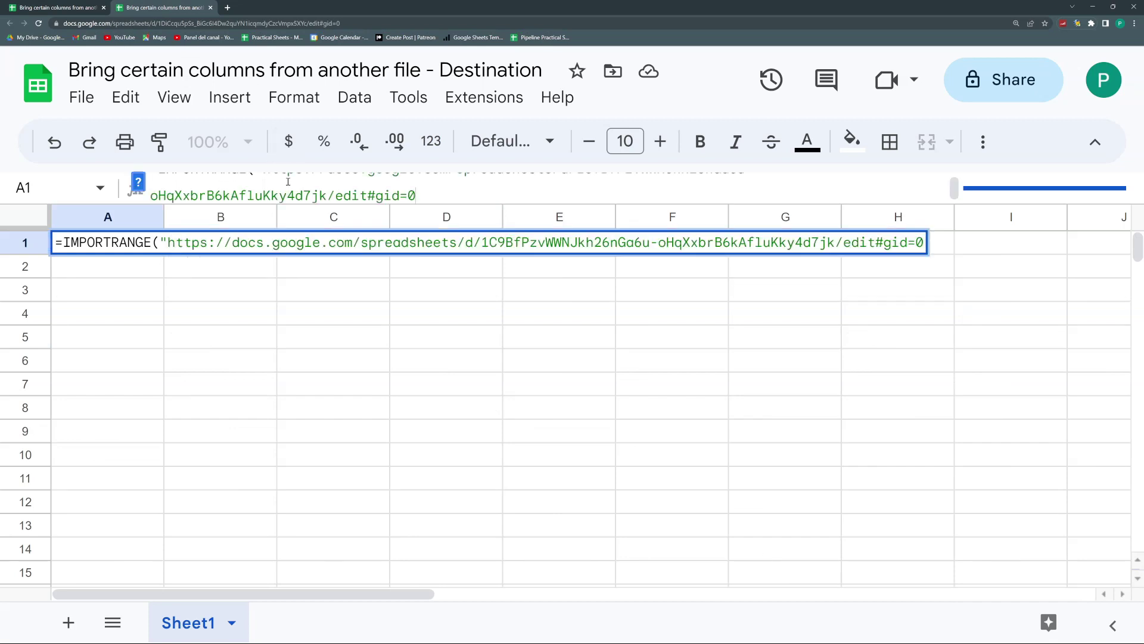
left_click_drag(453, 206, 451, 246)
left_click_drag(263, 189, 581, 192)
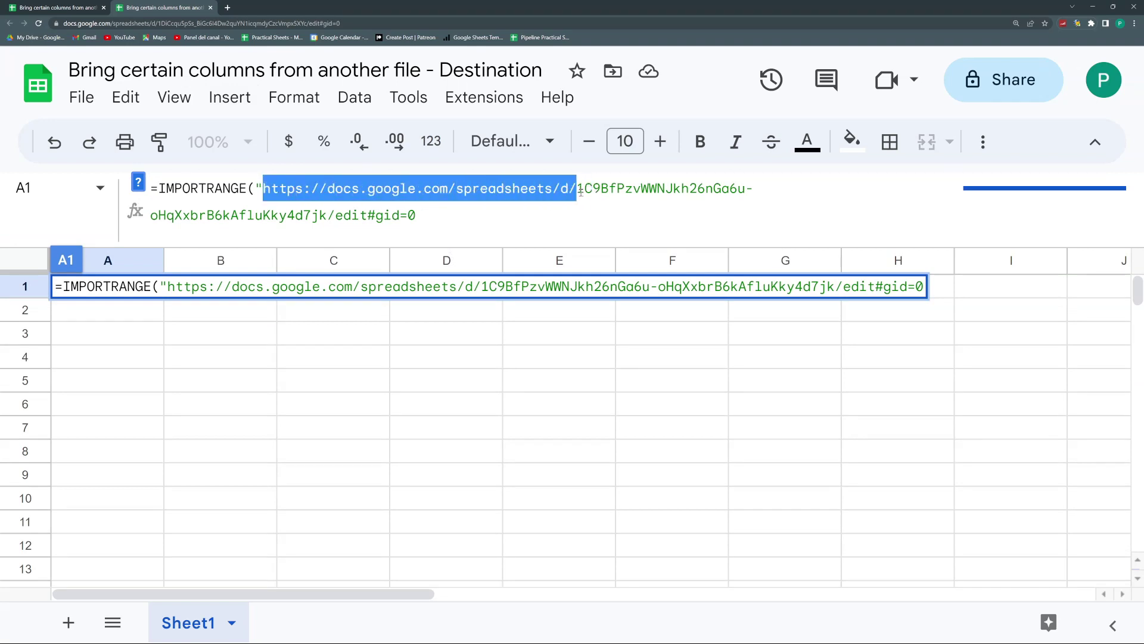
key("BackSpace")
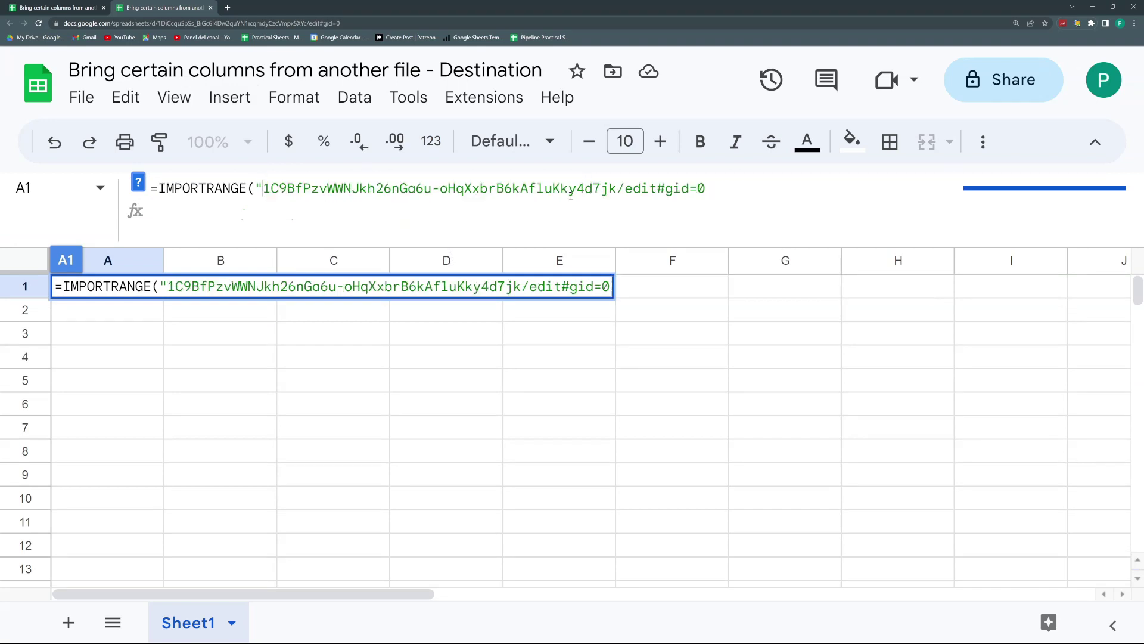
left_click_drag(619, 188, 707, 189)
key("BackSpace")
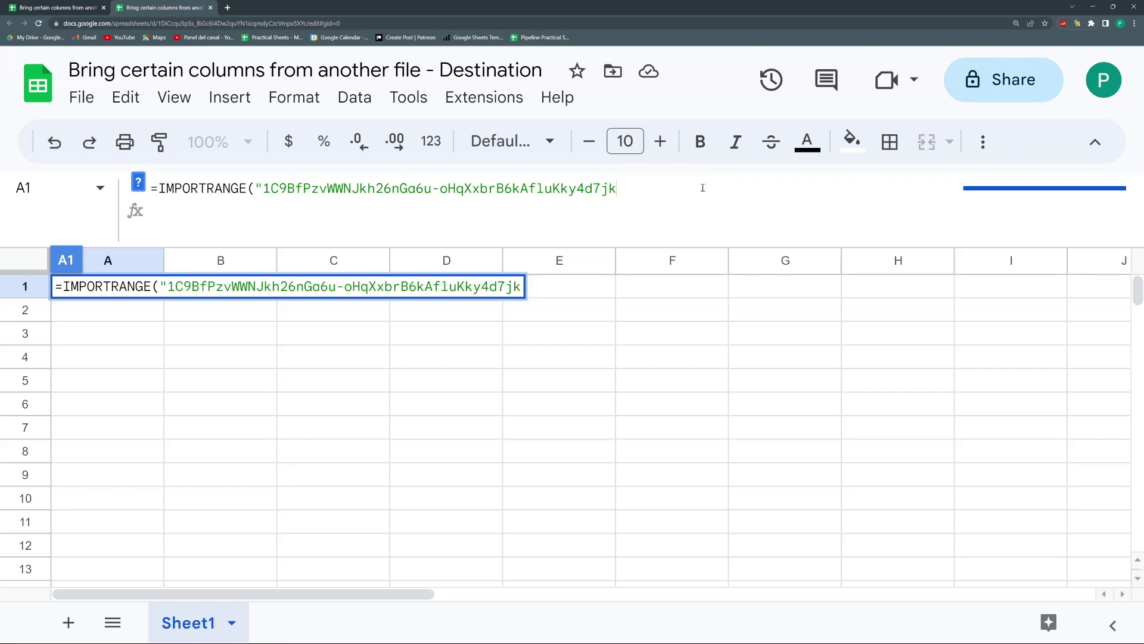
type("\",")
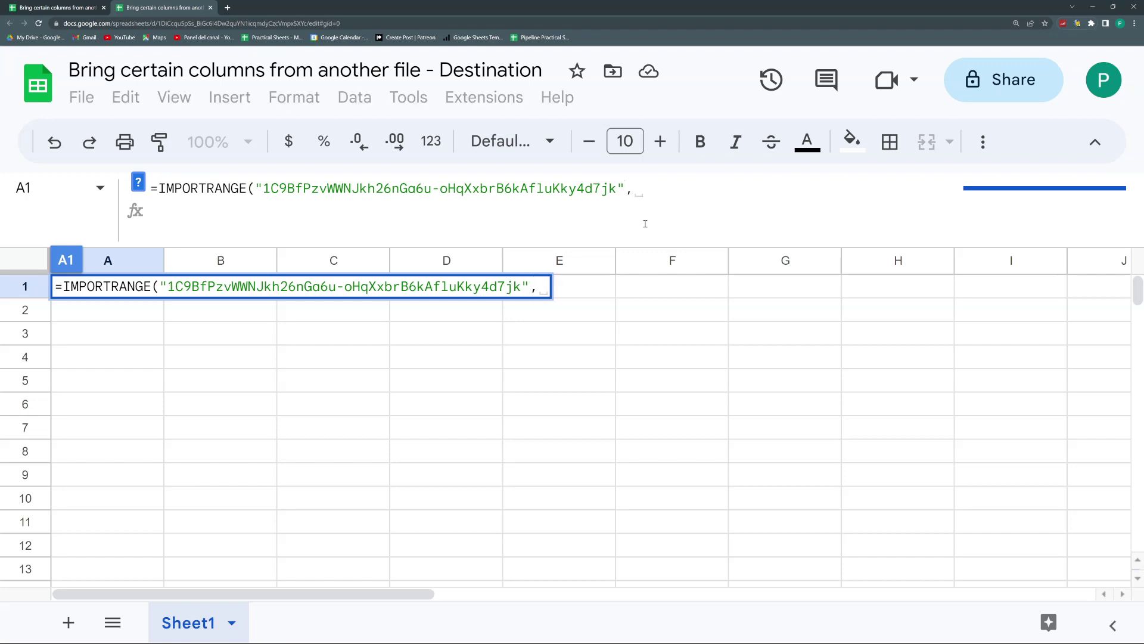
left_click(60, 7)
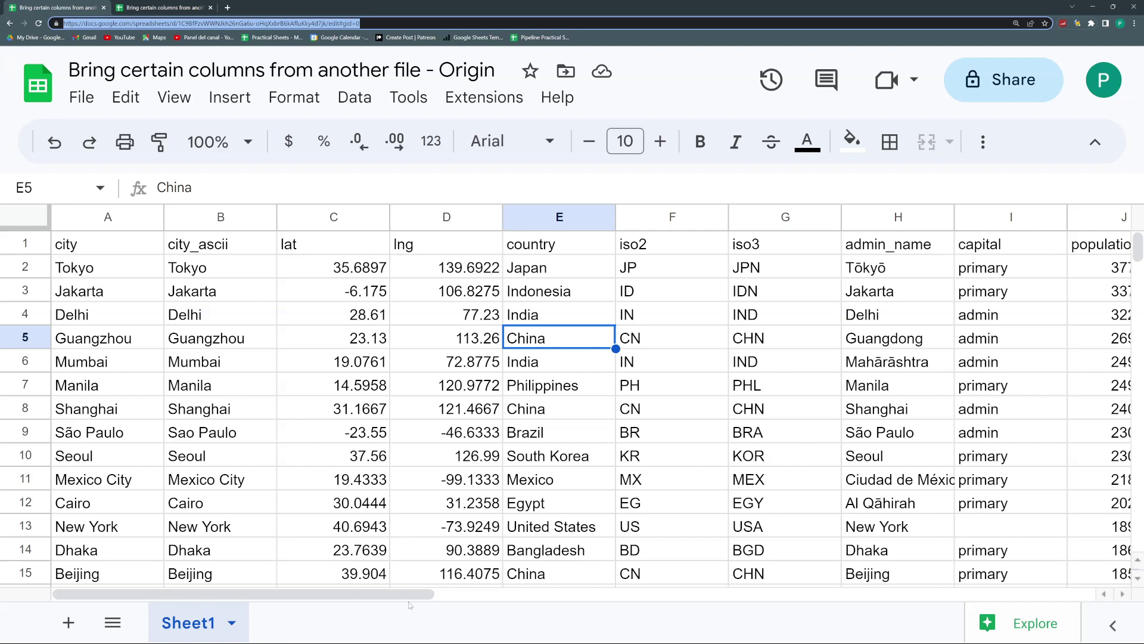
Step: Check how far the Origin data extends to determine the A1:K106 range
left_click(490, 596)
left_click_drag(490, 601, 320, 600)
scroll(252, 457, "down", 20)
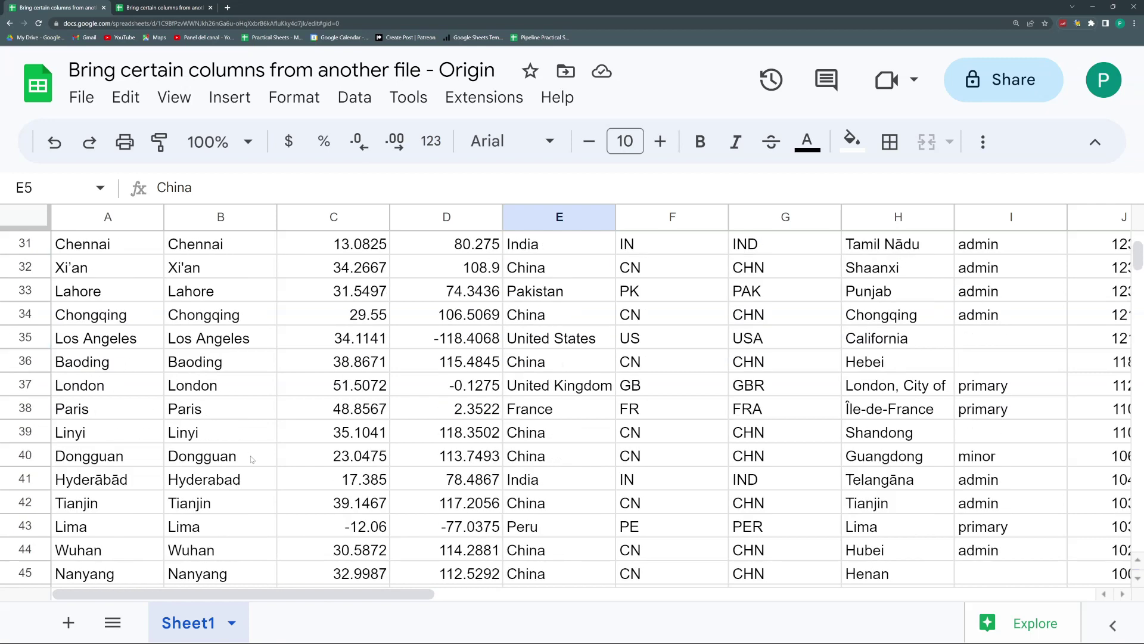
scroll(252, 458, "down", 15)
scroll(250, 459, "up", 11)
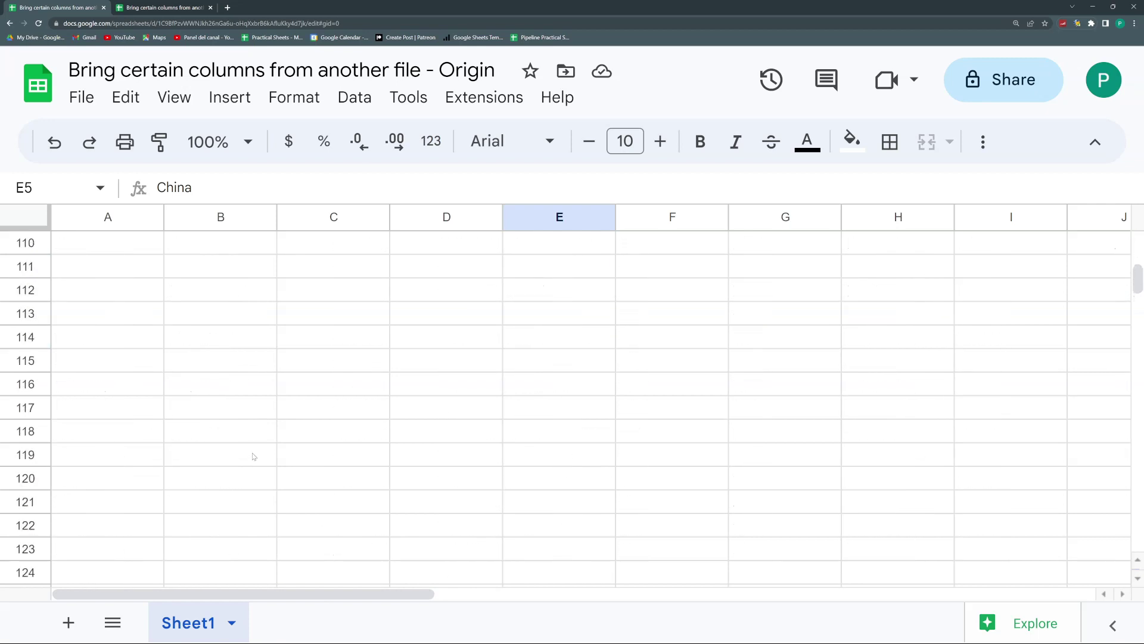
scroll(153, 450, "up", 20)
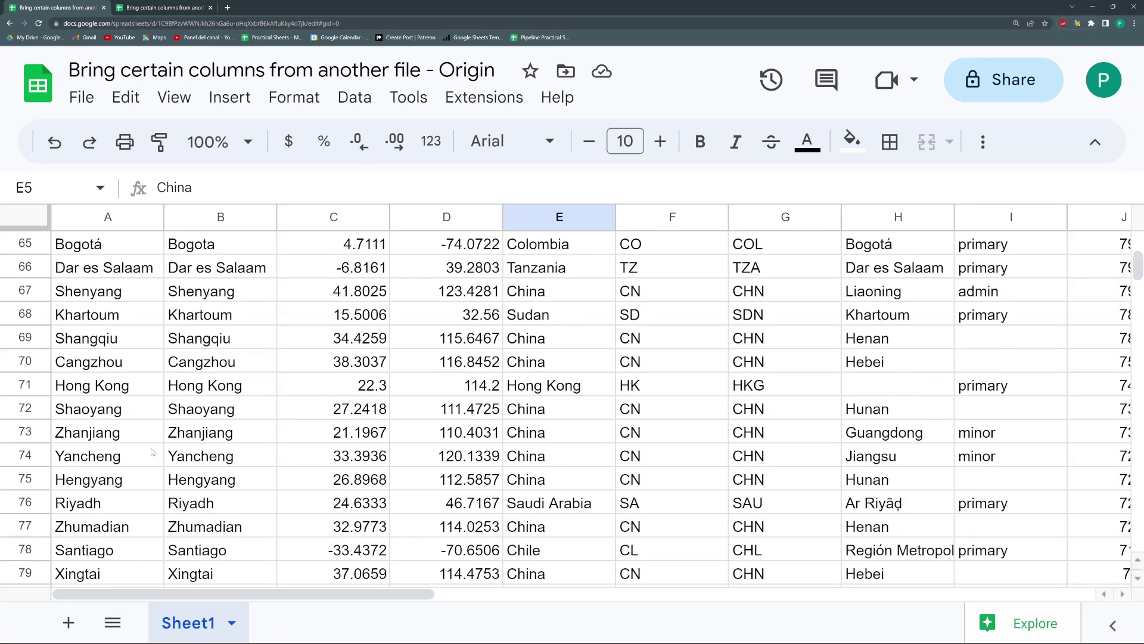
scroll(153, 450, "up", 5)
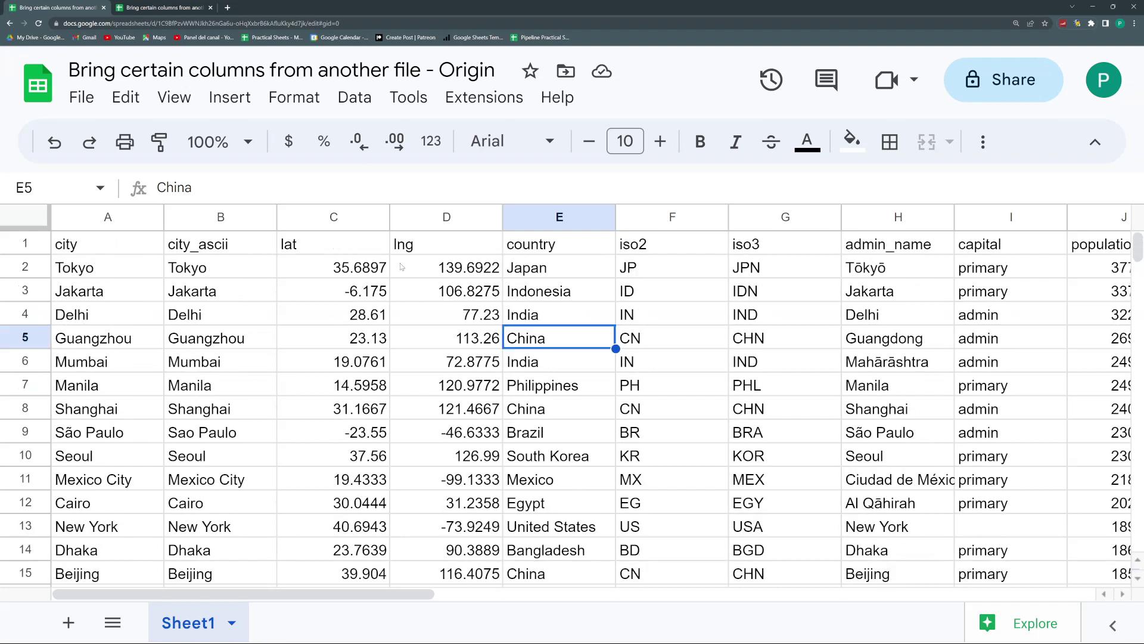
Step: Finish the formula with "A1:K106"), commit it, and allow access between the spreadsheets
left_click(173, 7)
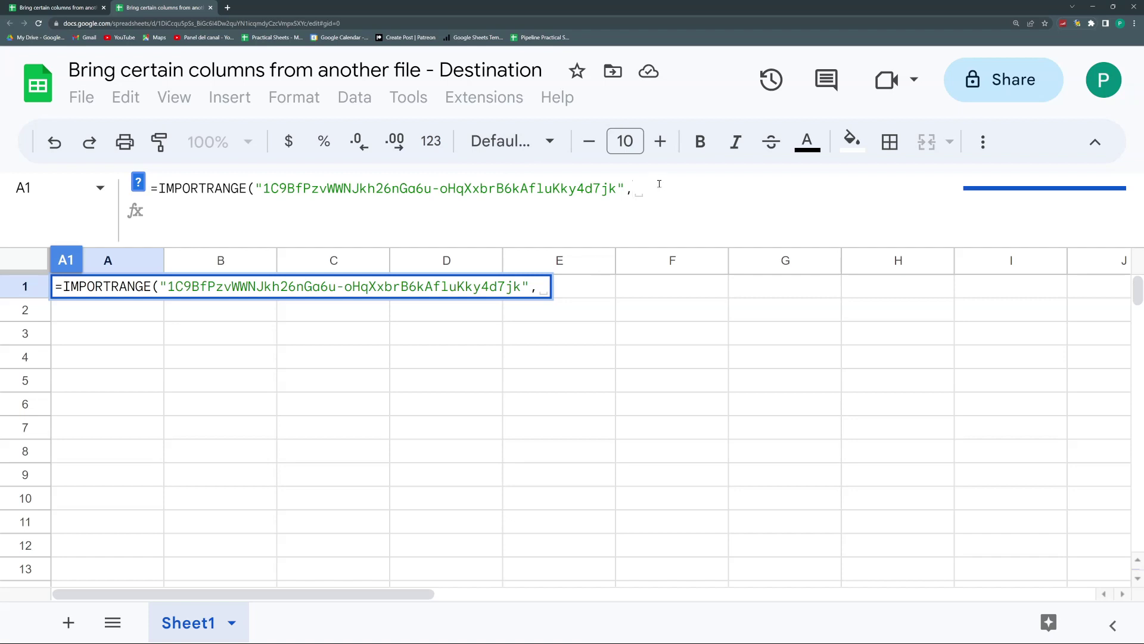
type("\"A")
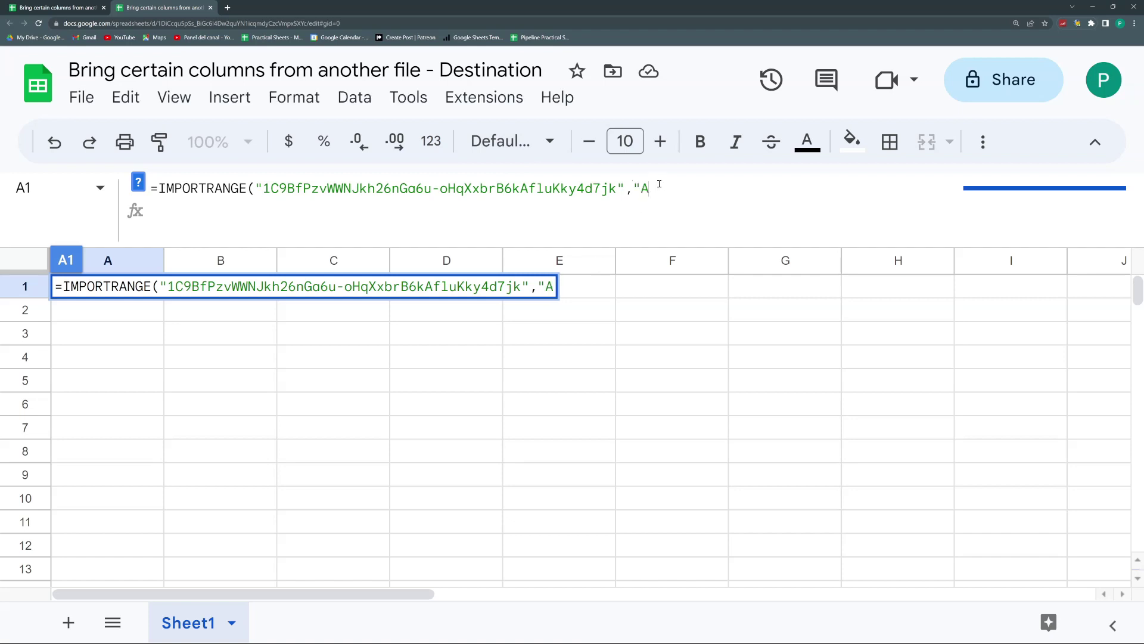
type("1:K")
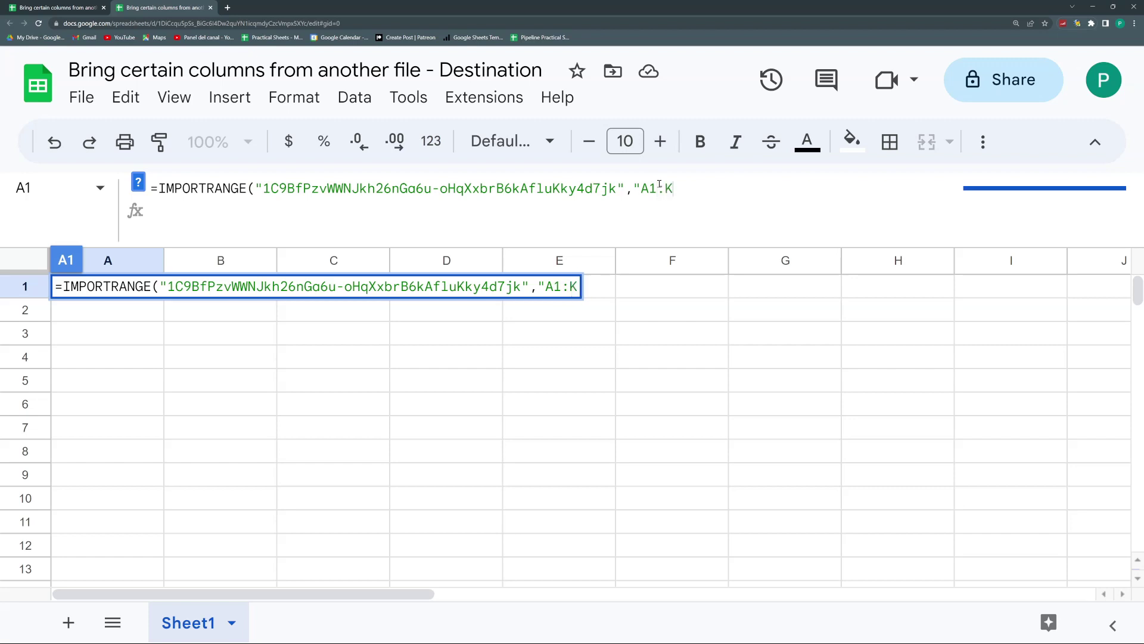
type("106\")")
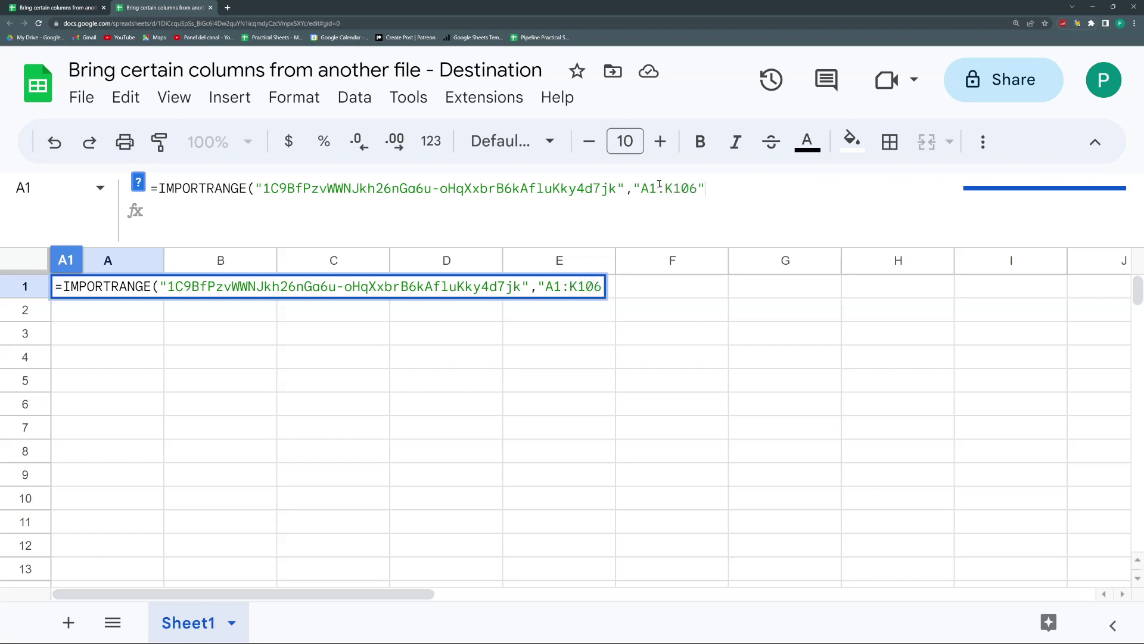
key("Return")
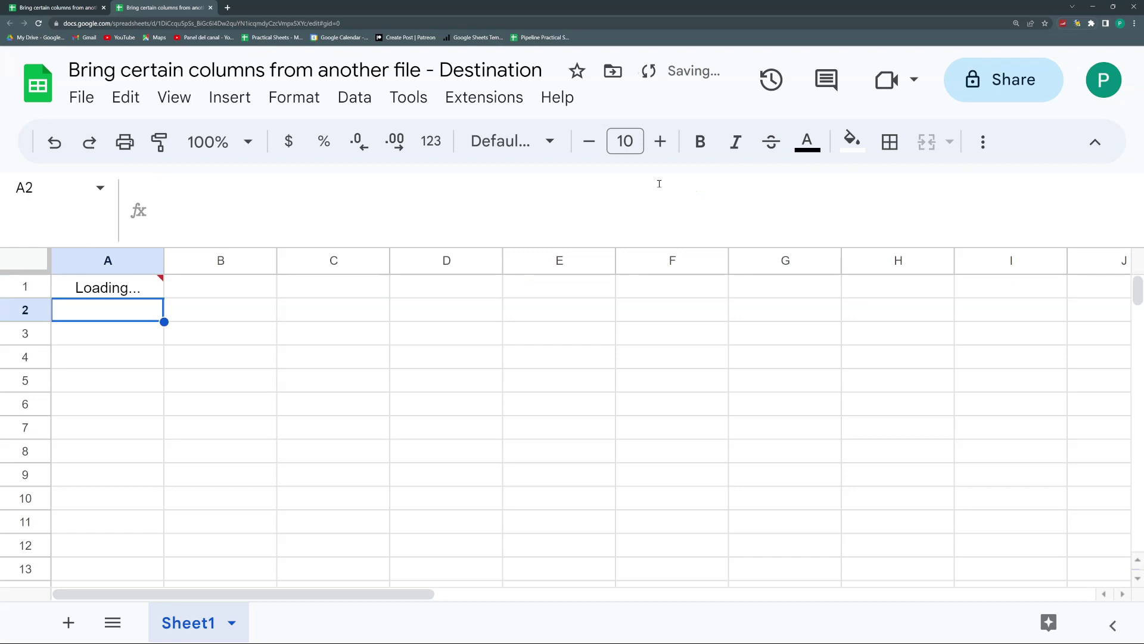
mouse_move(99, 287)
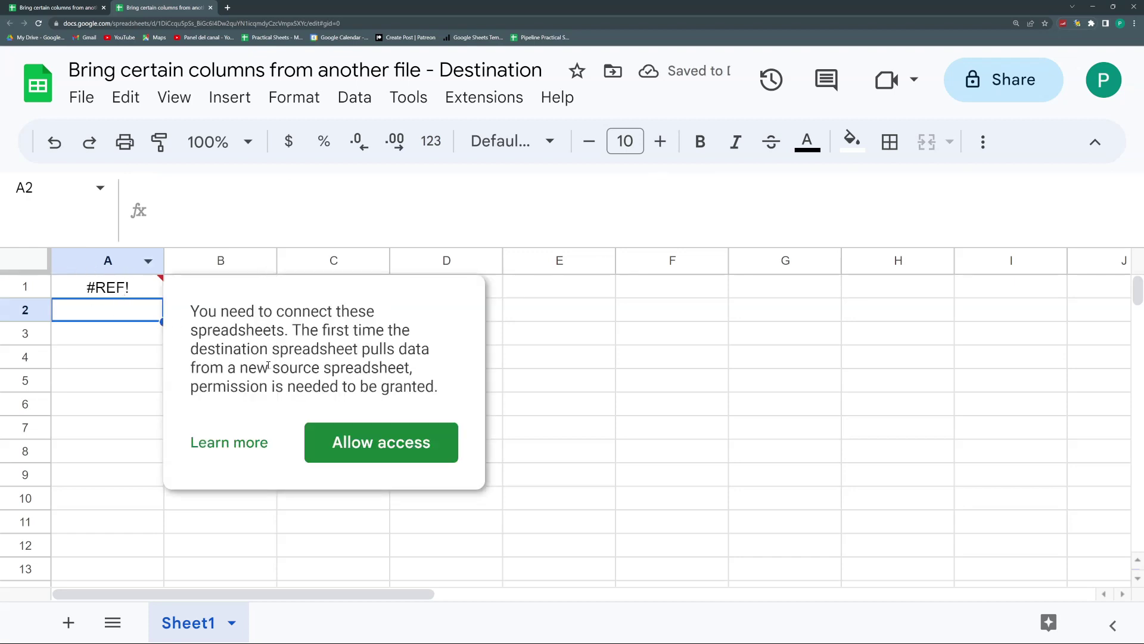
left_click(377, 449)
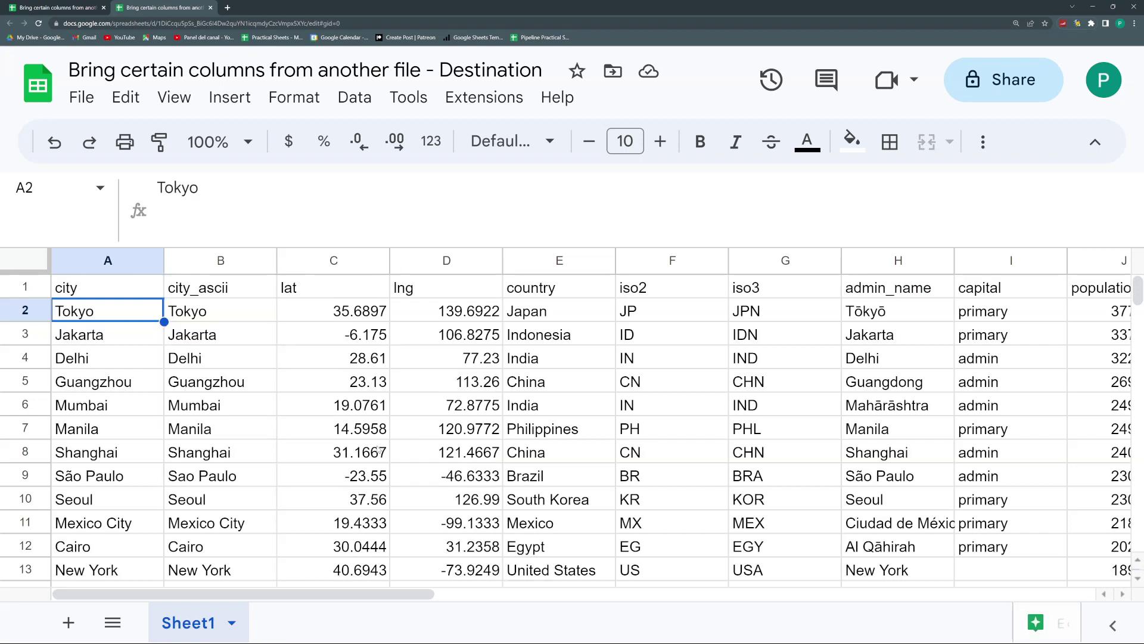
left_click(122, 291)
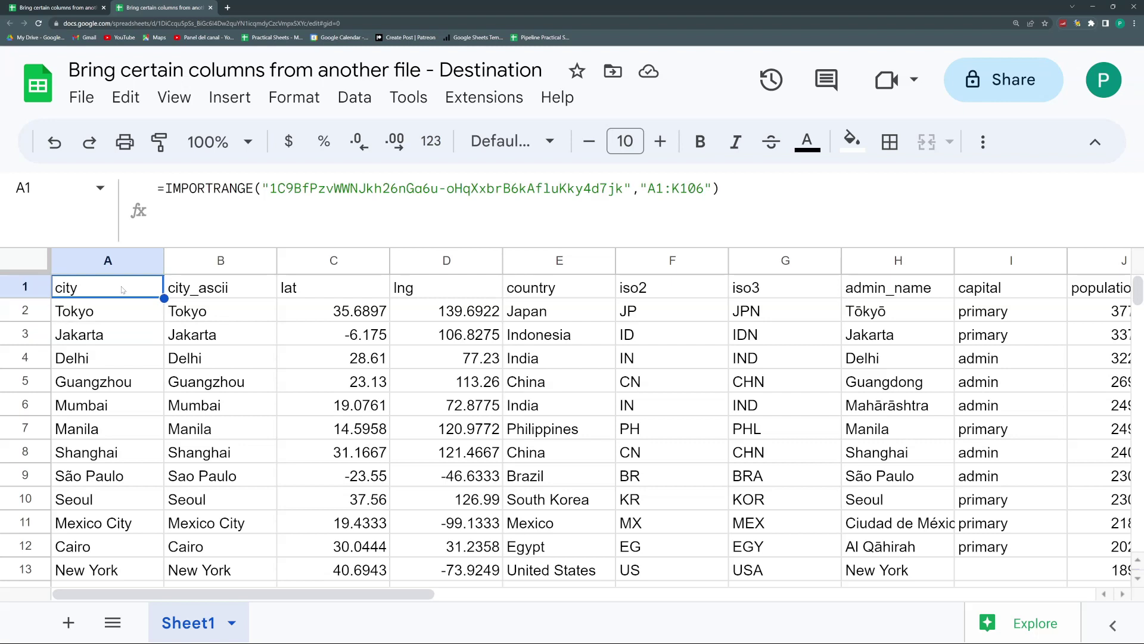
left_click(646, 187)
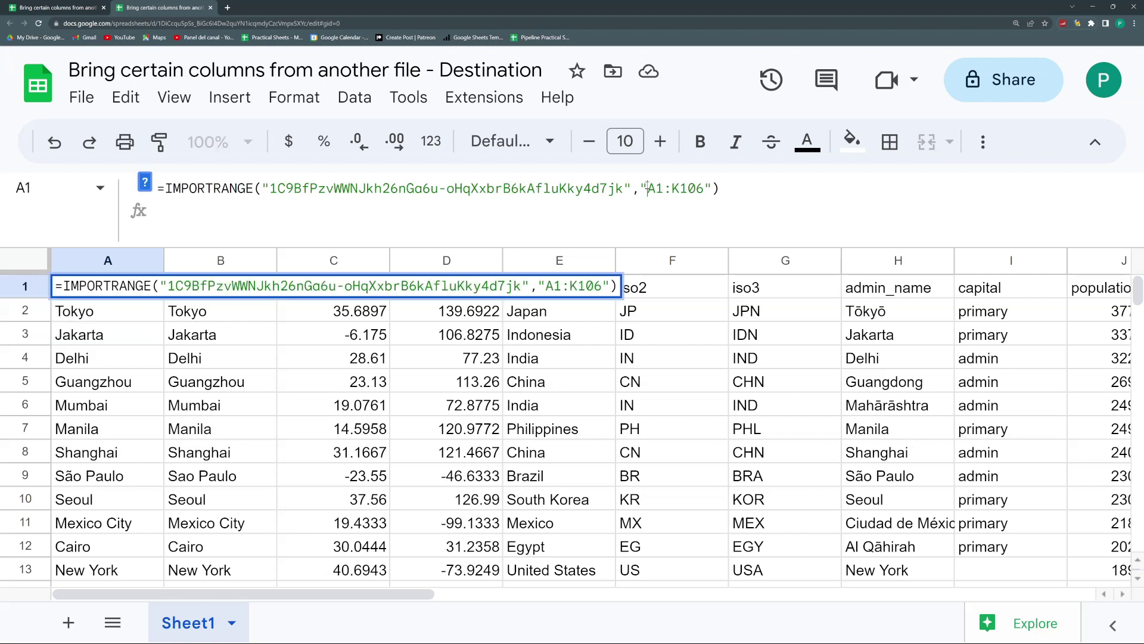
left_click(44, 6)
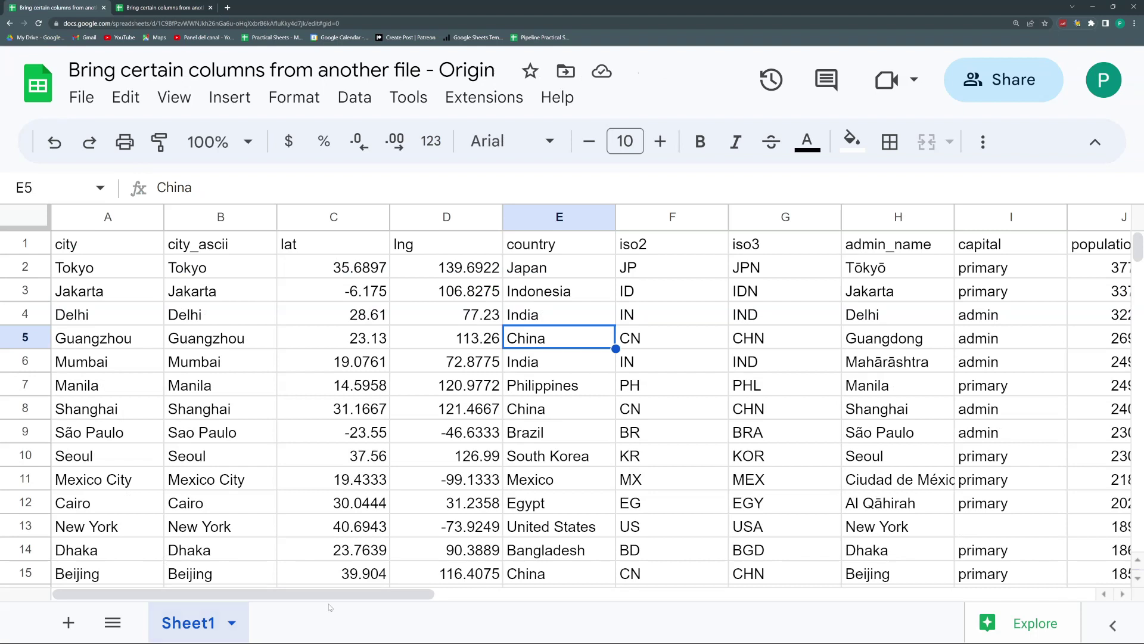
Step: Rename Origin's Sheet1 tab to 'Cities' and check the Destination file afterwards
double_click(174, 623)
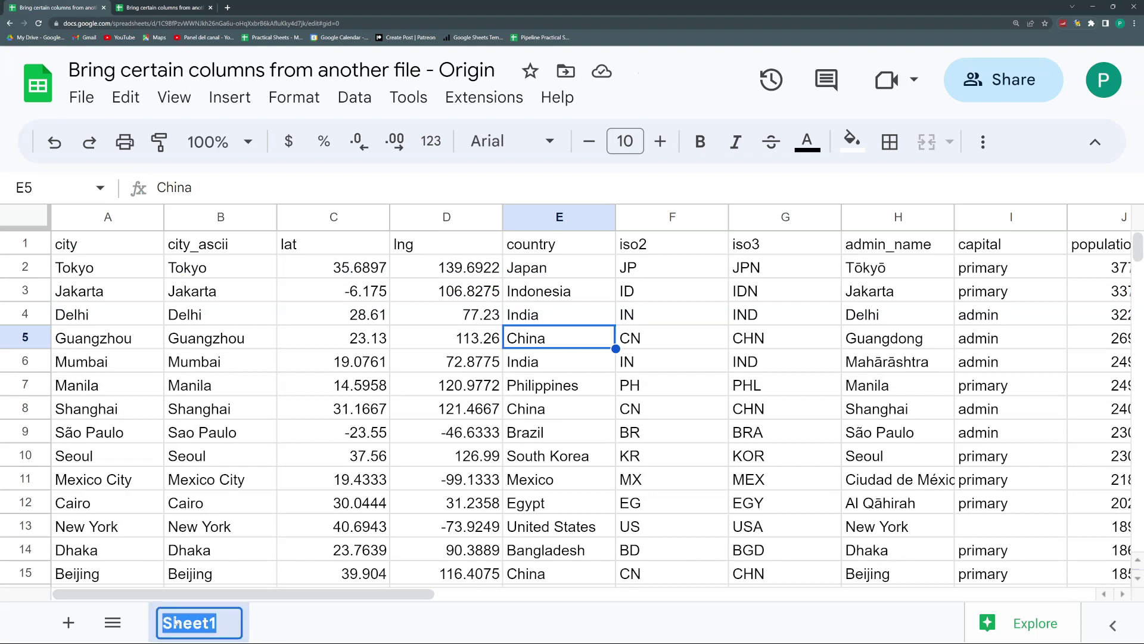
type("Cities")
key("Return")
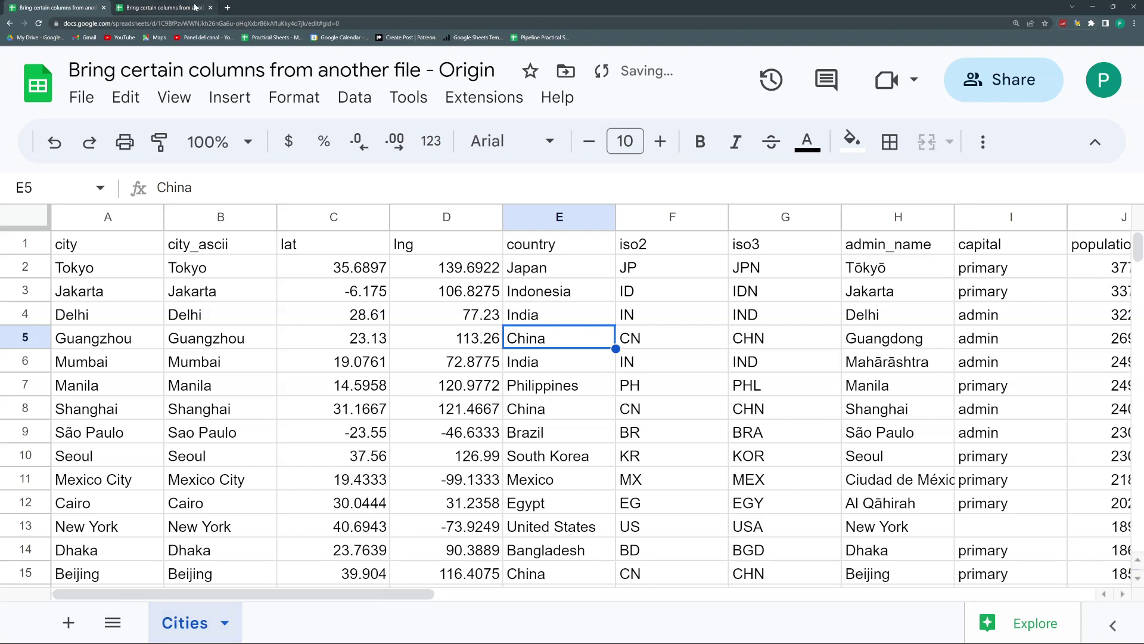
left_click(159, 9)
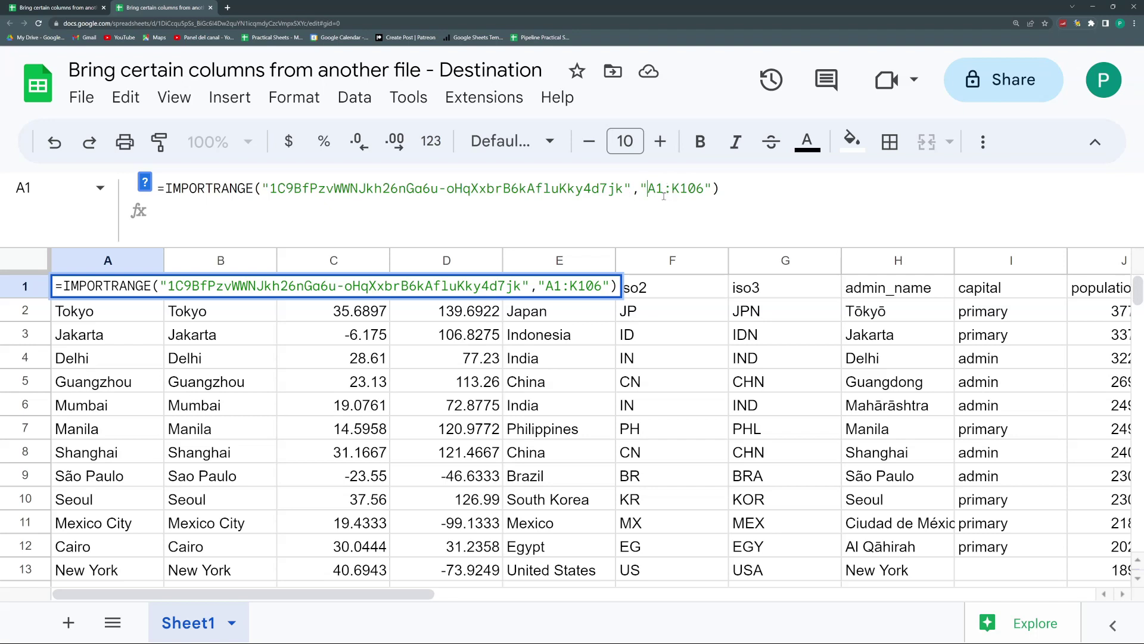
left_click(60, 7)
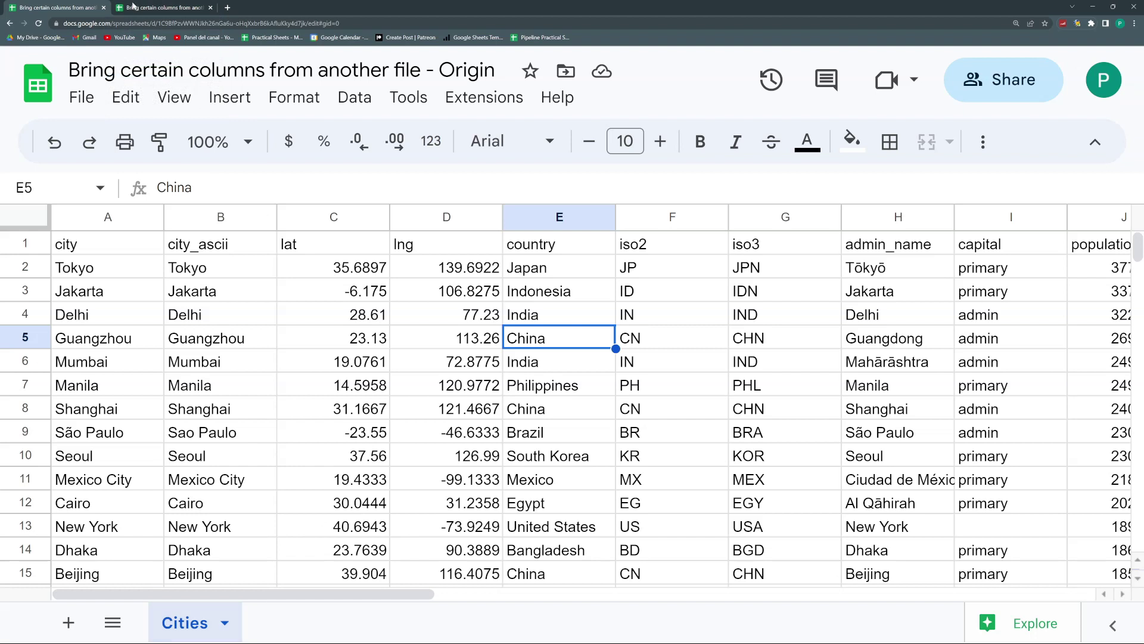
left_click(167, 7)
Step: Insert 'Cities!' before A1:K106 in the IMPORTRANGE range and check the imported values
left_click(643, 188)
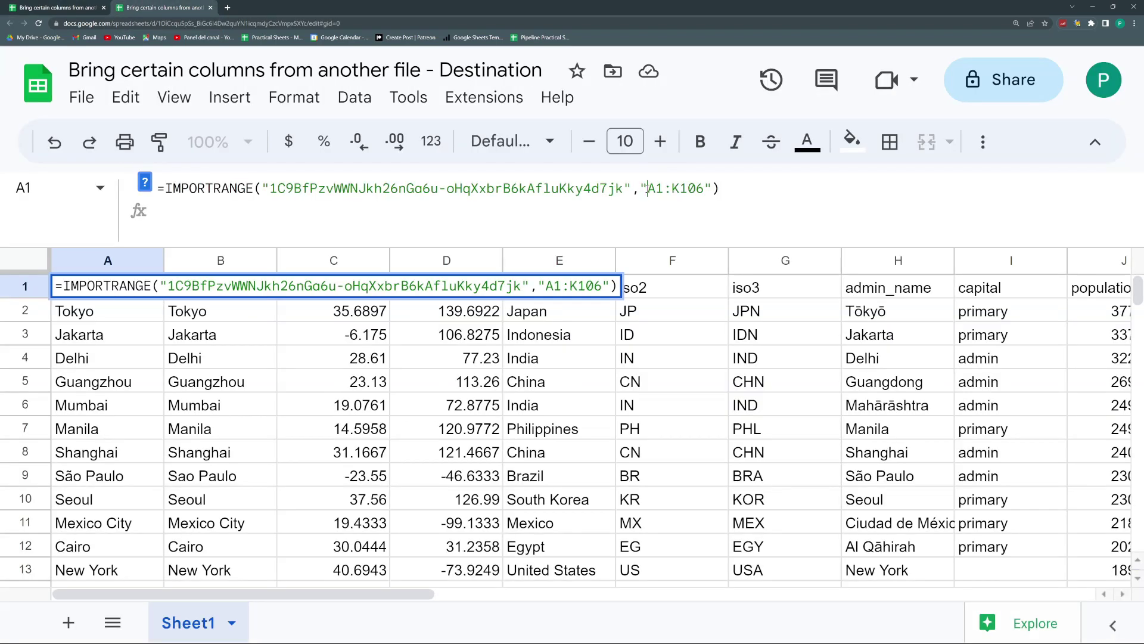
type("Ci")
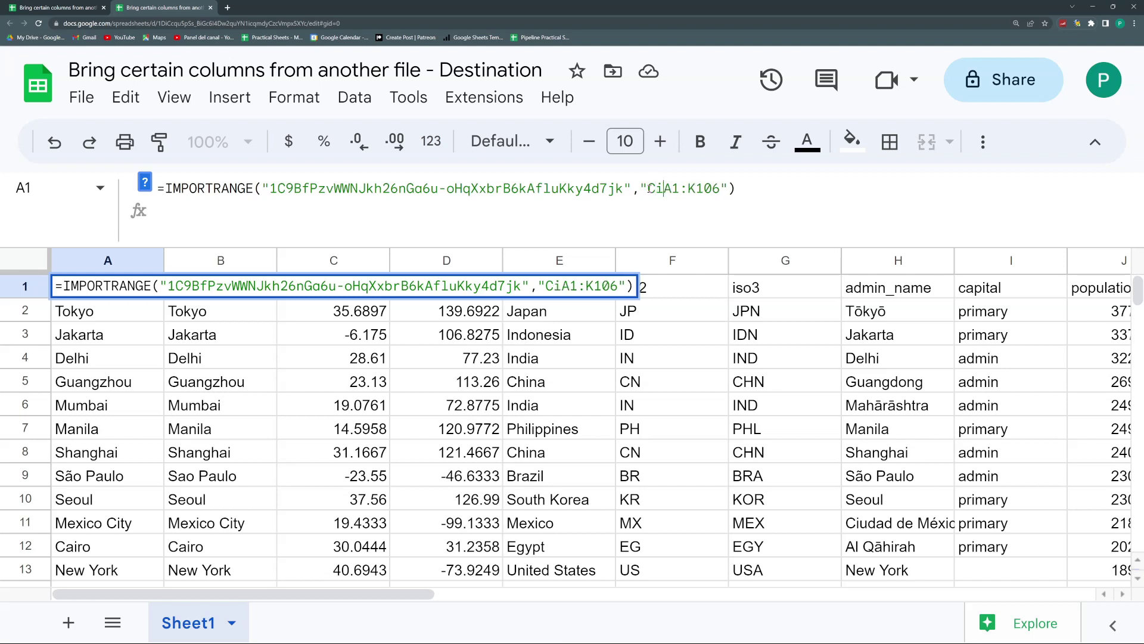
type("ties!")
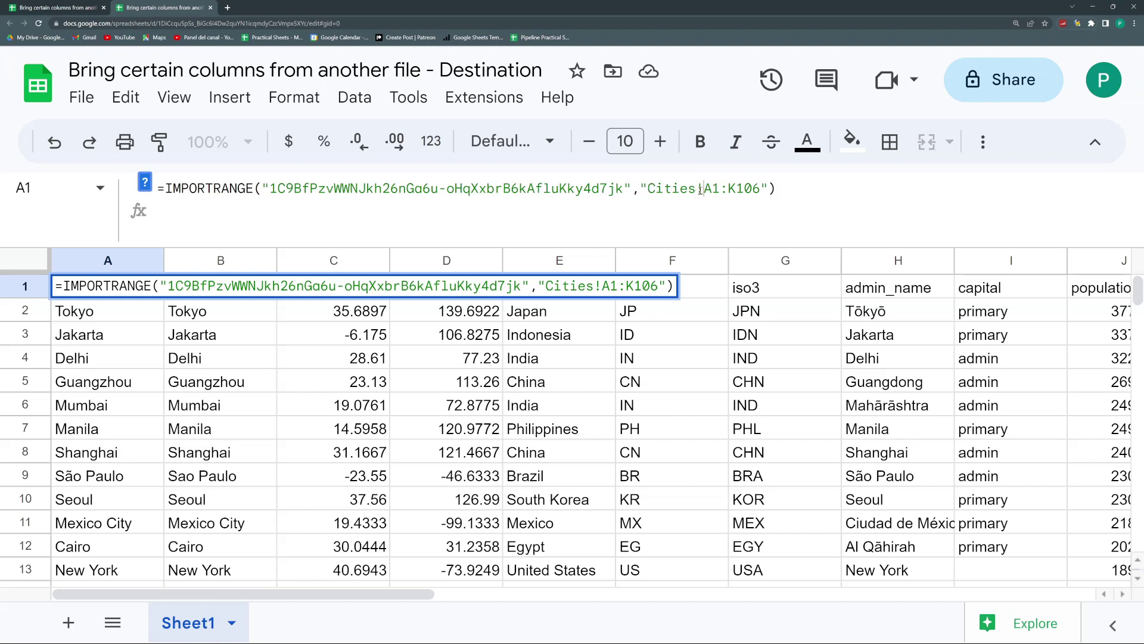
key("Return")
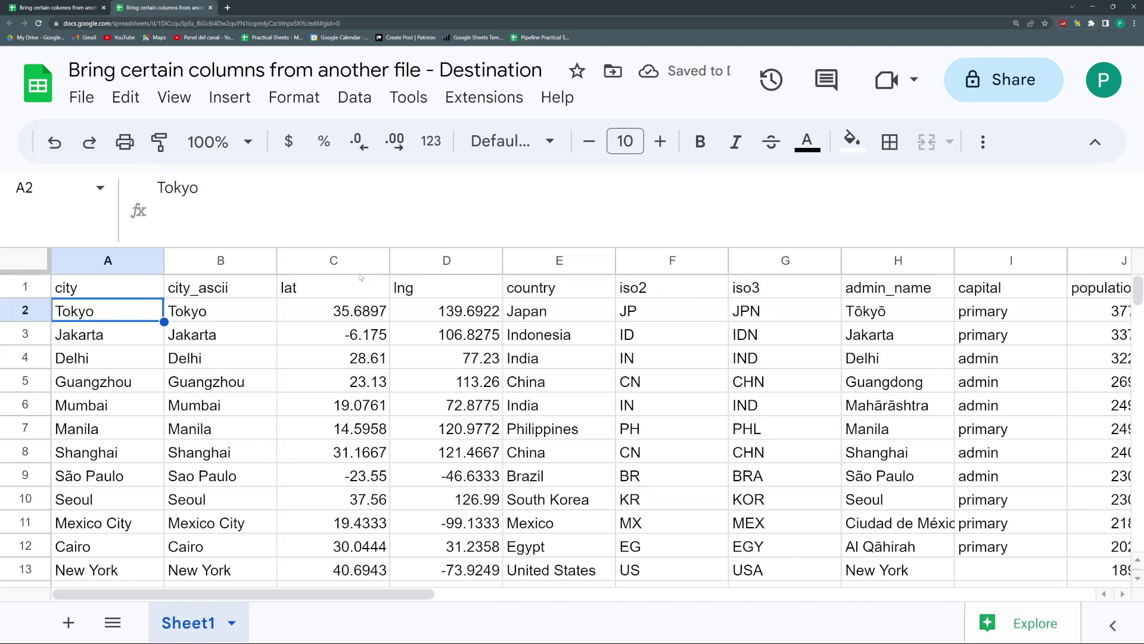
left_click_drag(357, 246, 358, 203)
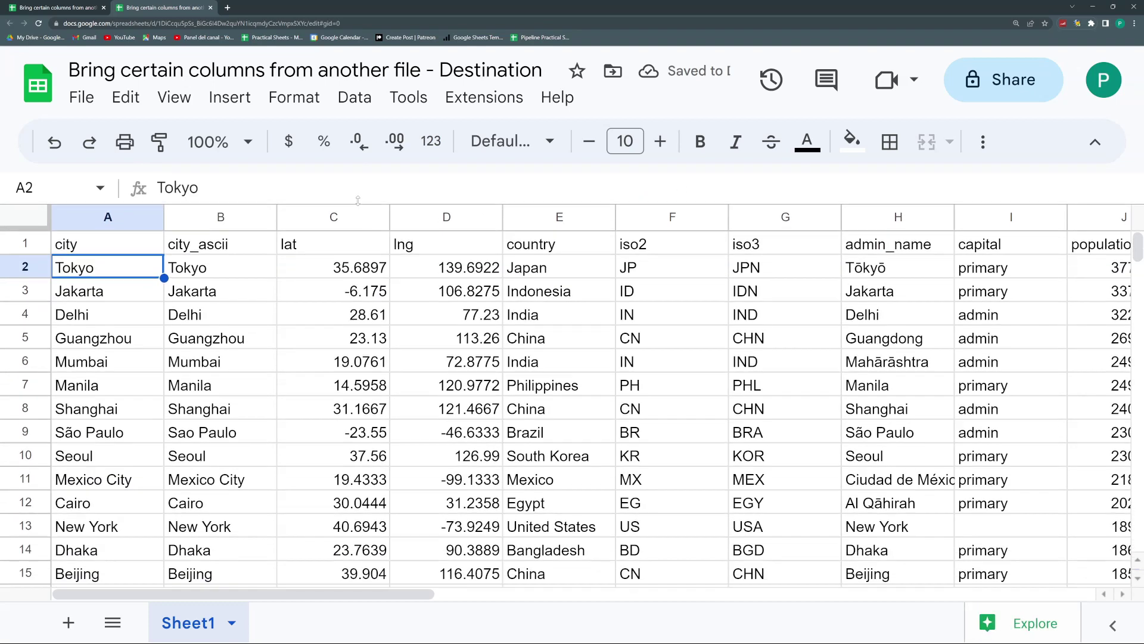
left_click(349, 311)
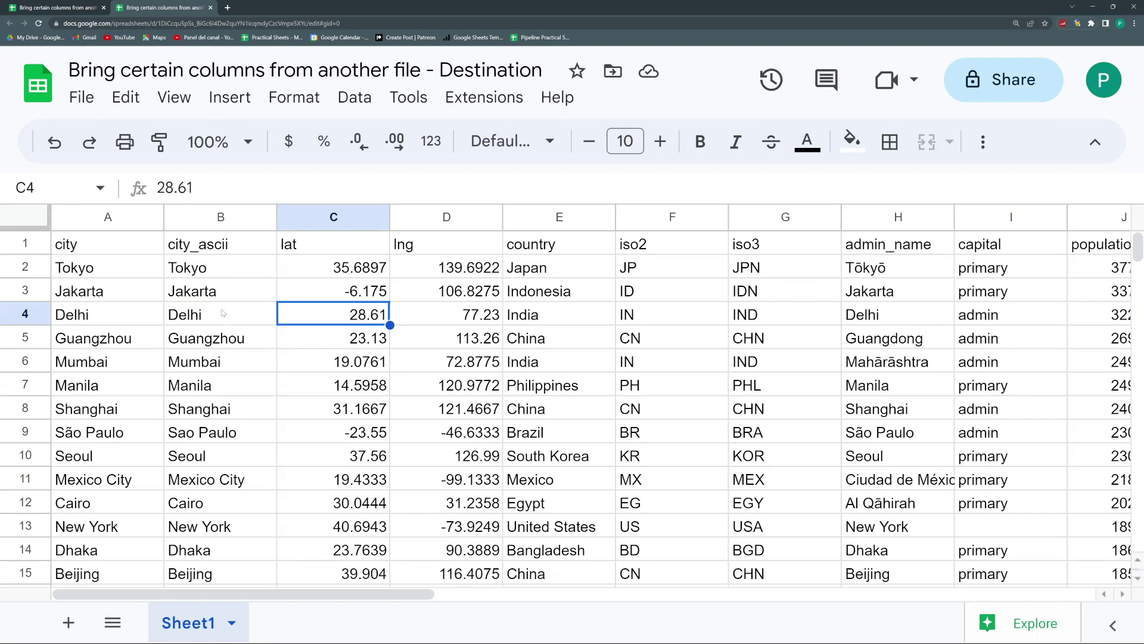
left_click(211, 288)
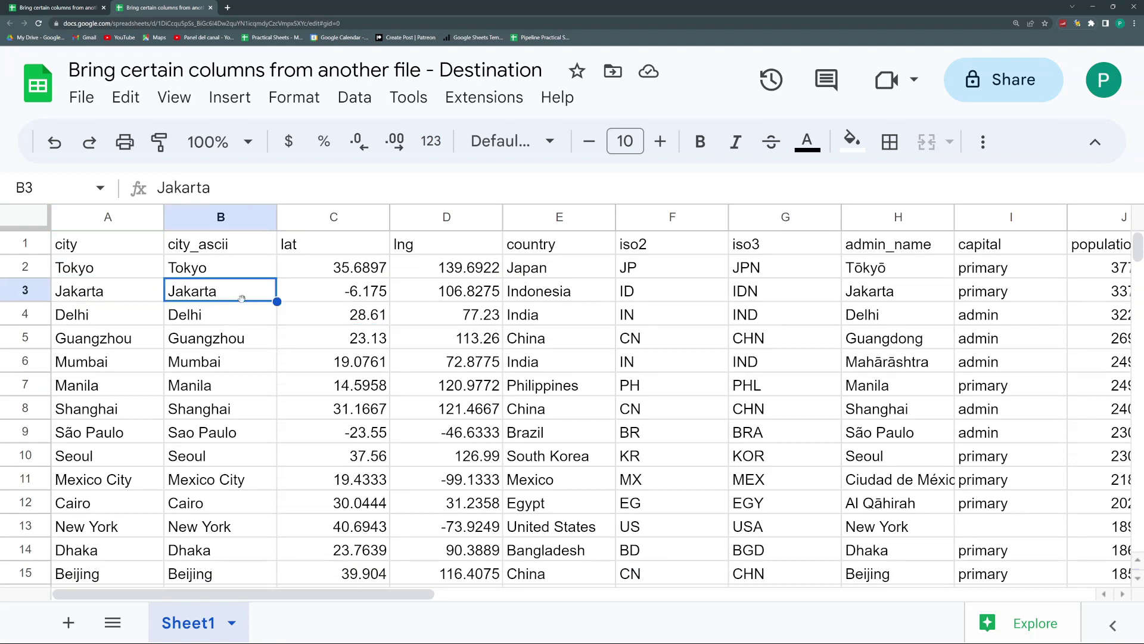
Step: Change the import range end from K106 to C106 so only columns A–C are imported
left_click(132, 249)
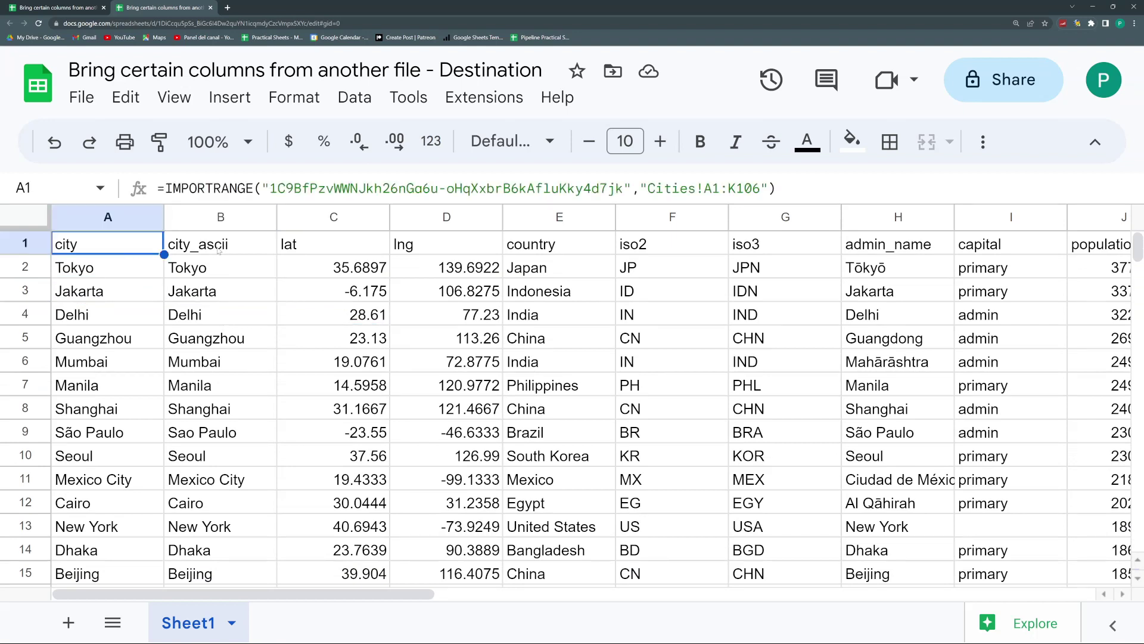
left_click_drag(337, 248, 318, 314)
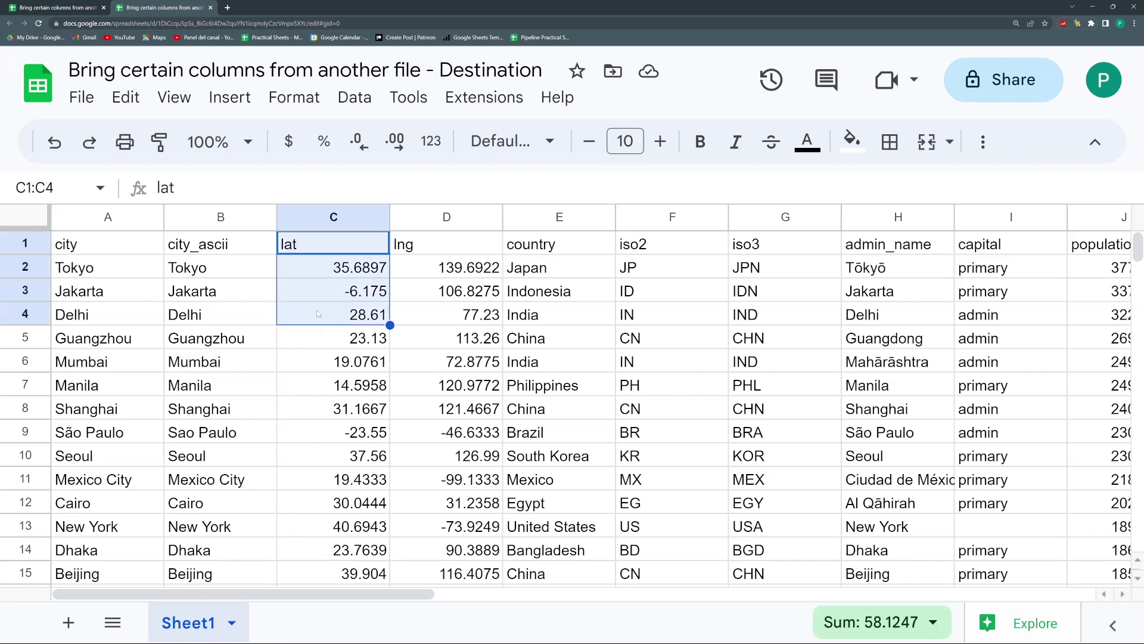
left_click(143, 247)
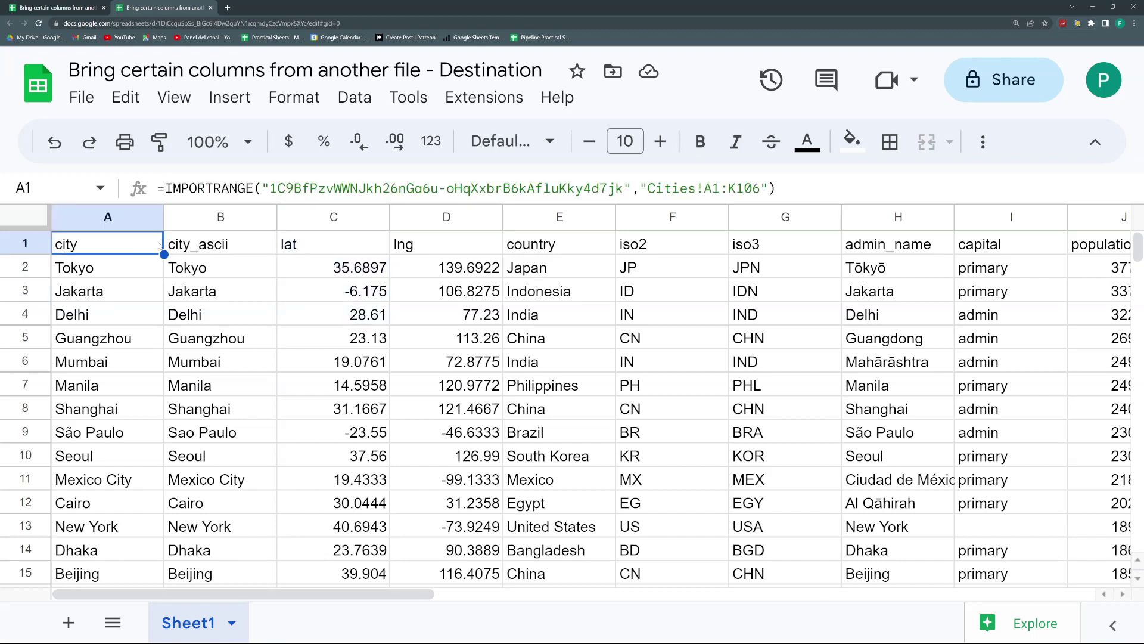
left_click(735, 189)
left_click_drag(729, 188, 737, 188)
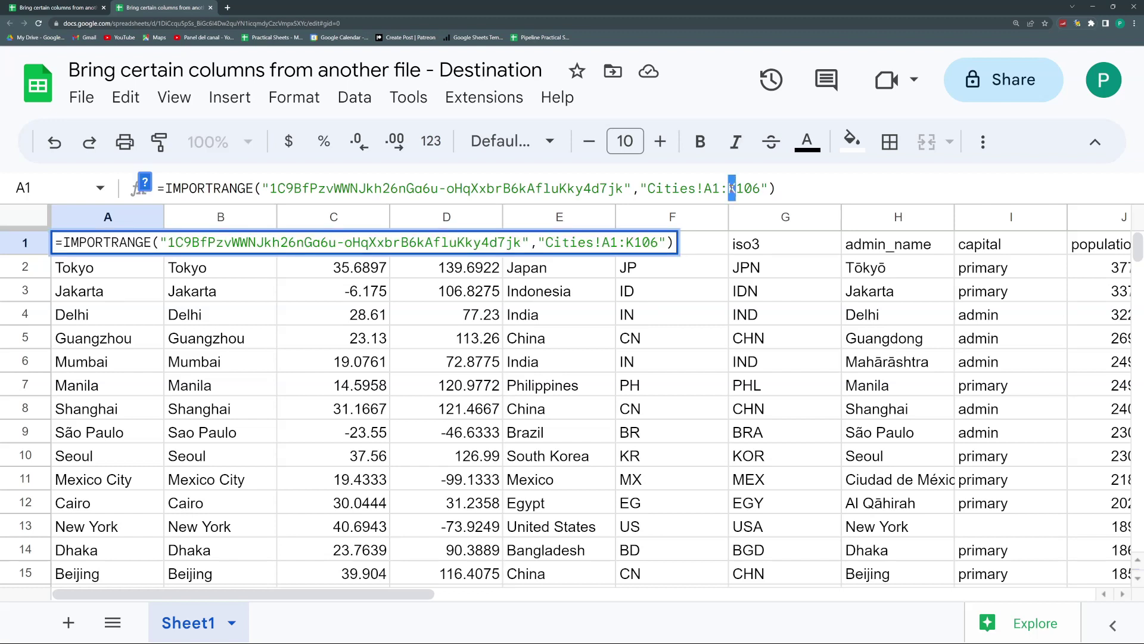
type("C")
key("Return")
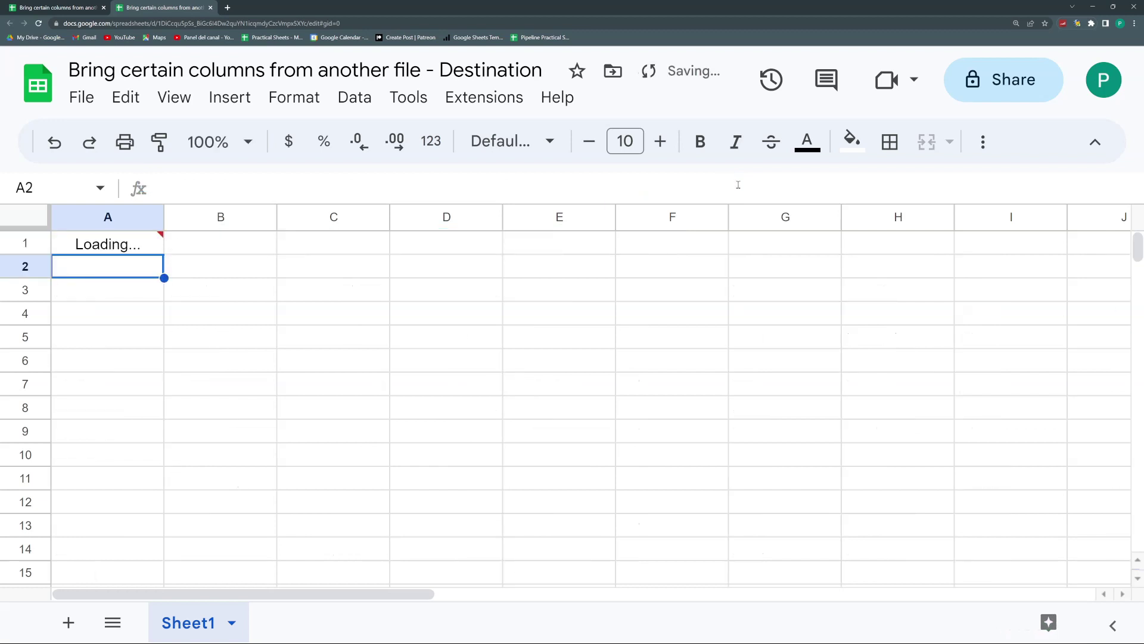
key("Up")
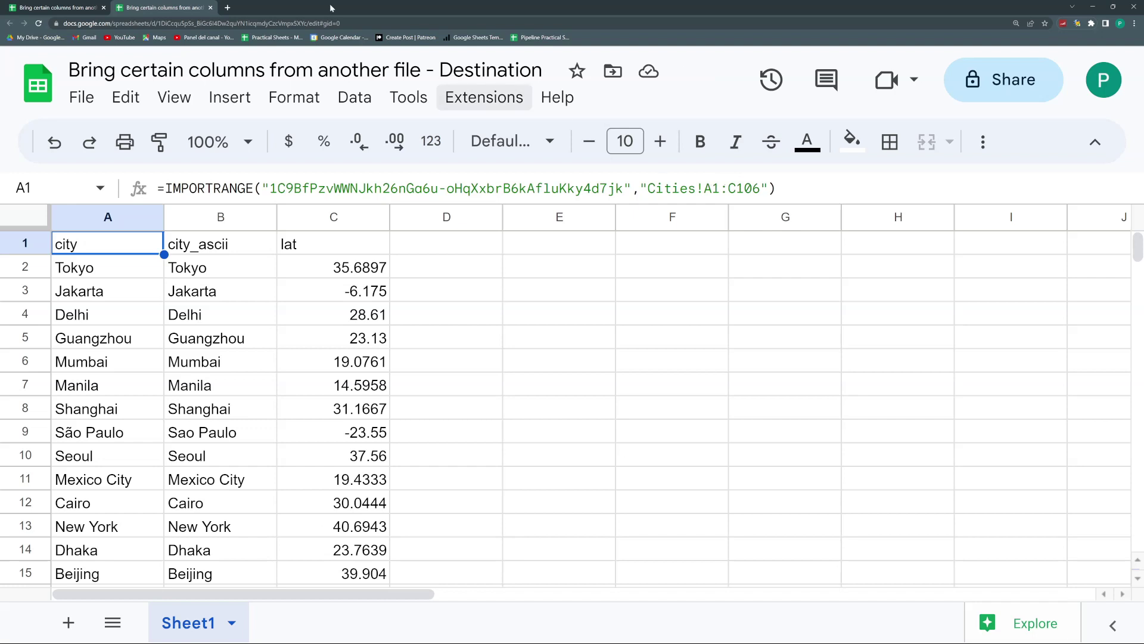
left_click(54, 7)
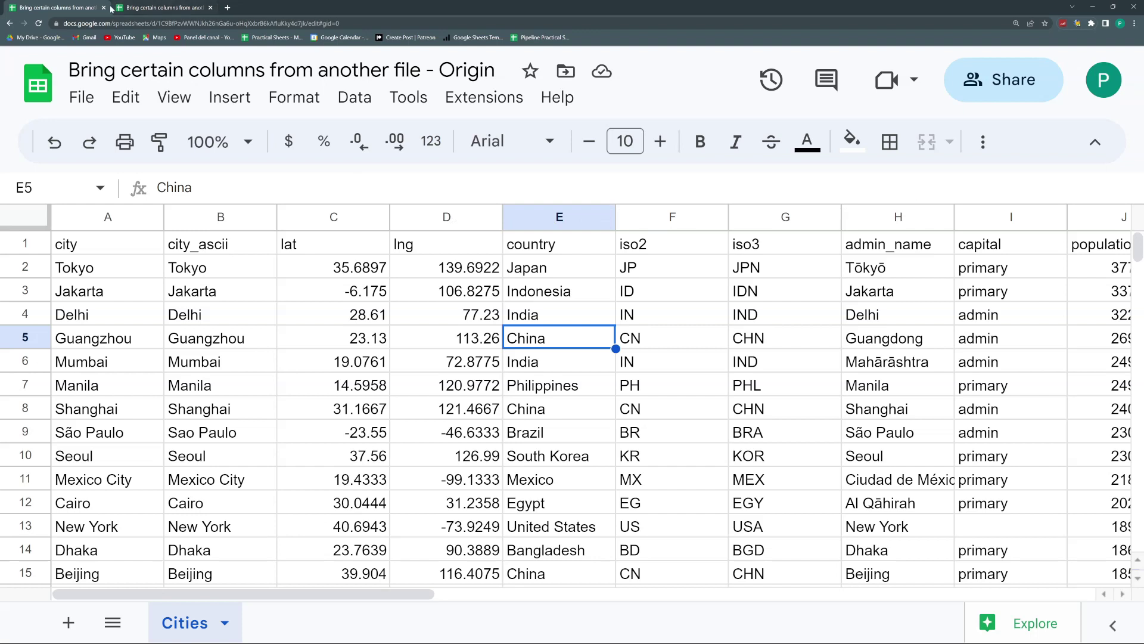
left_click(160, 7)
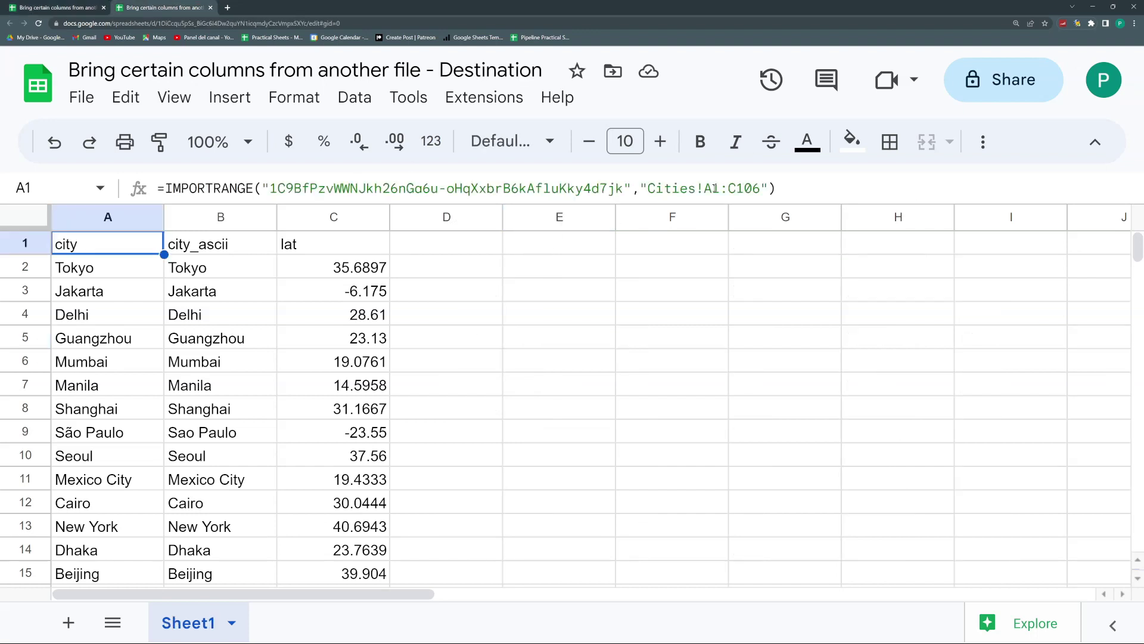
left_click_drag(715, 189, 705, 188)
type("E")
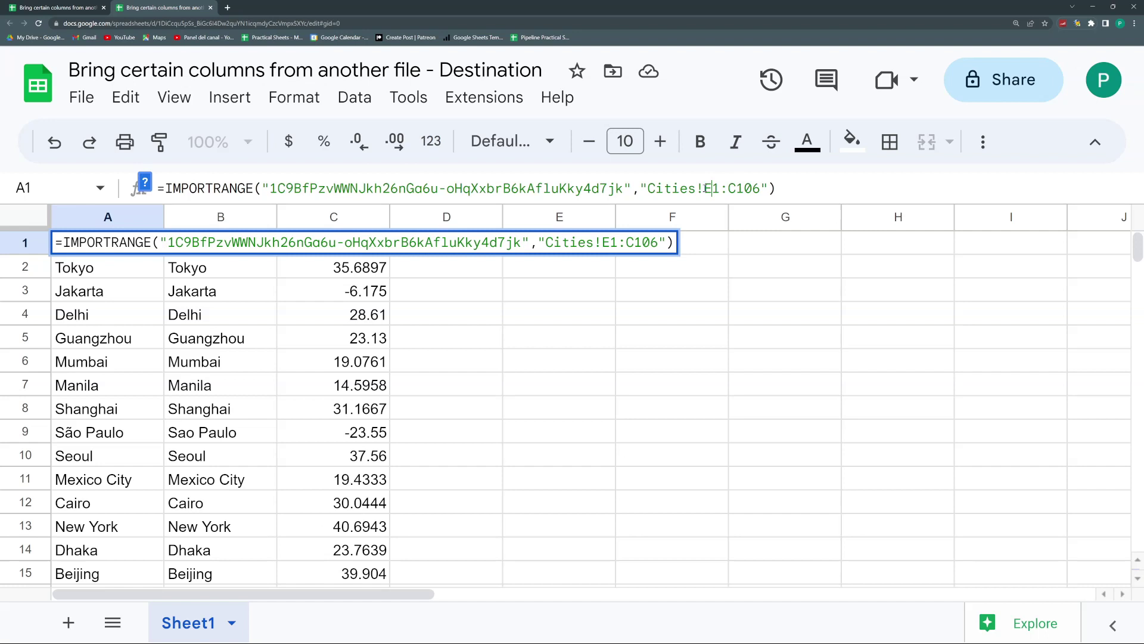
key("BackSpace")
type("G")
key("Return")
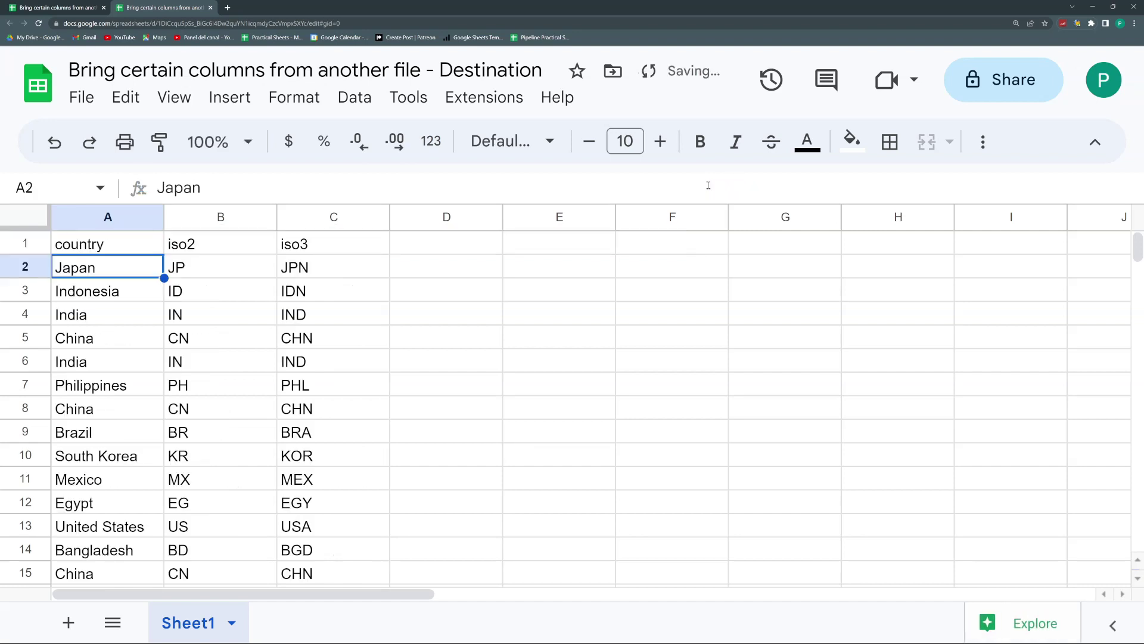
left_click(133, 254)
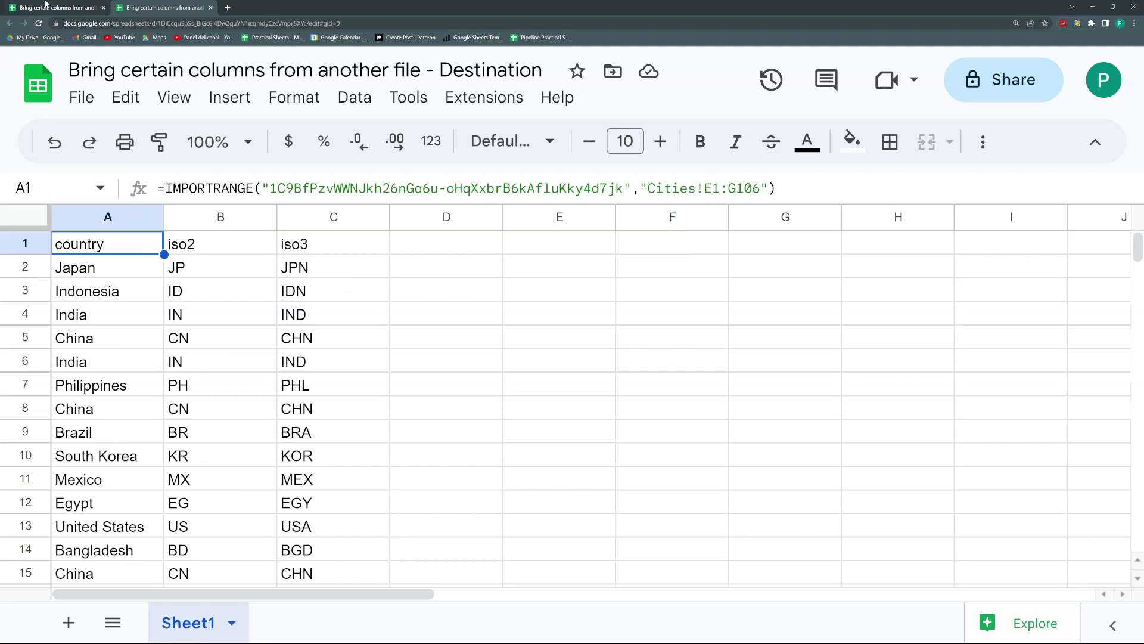
key("ctrl+Tab")
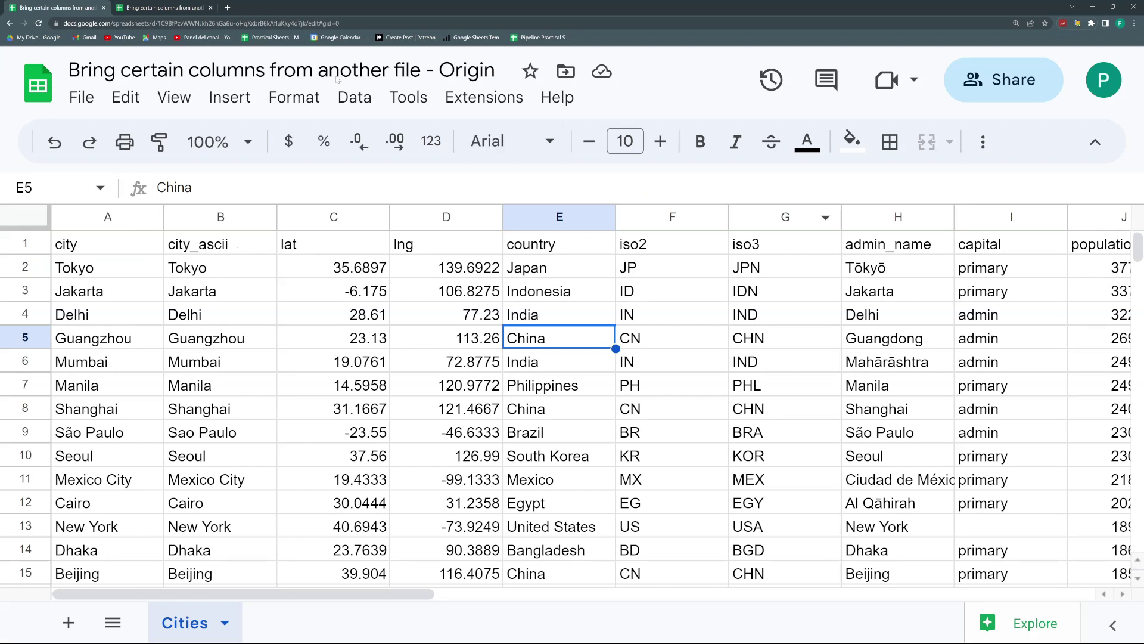
mouse_move(154, 5)
left_click(156, 8)
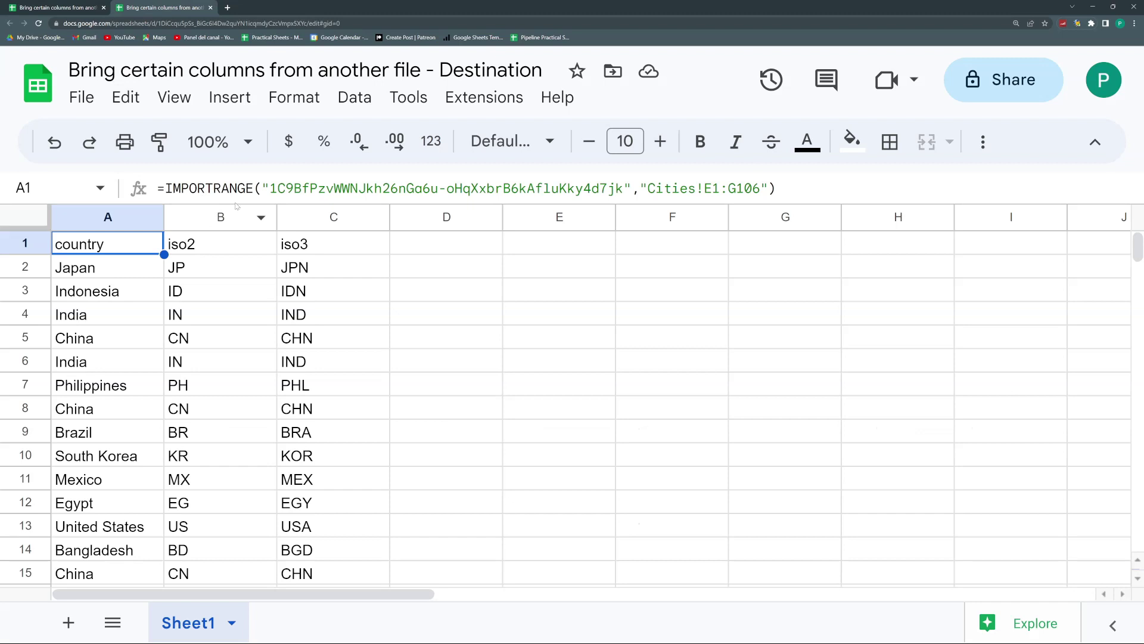
Step: Change A1's import range to Cities!A1:A106 to bring in only the city column
left_click_drag(713, 185, 705, 186)
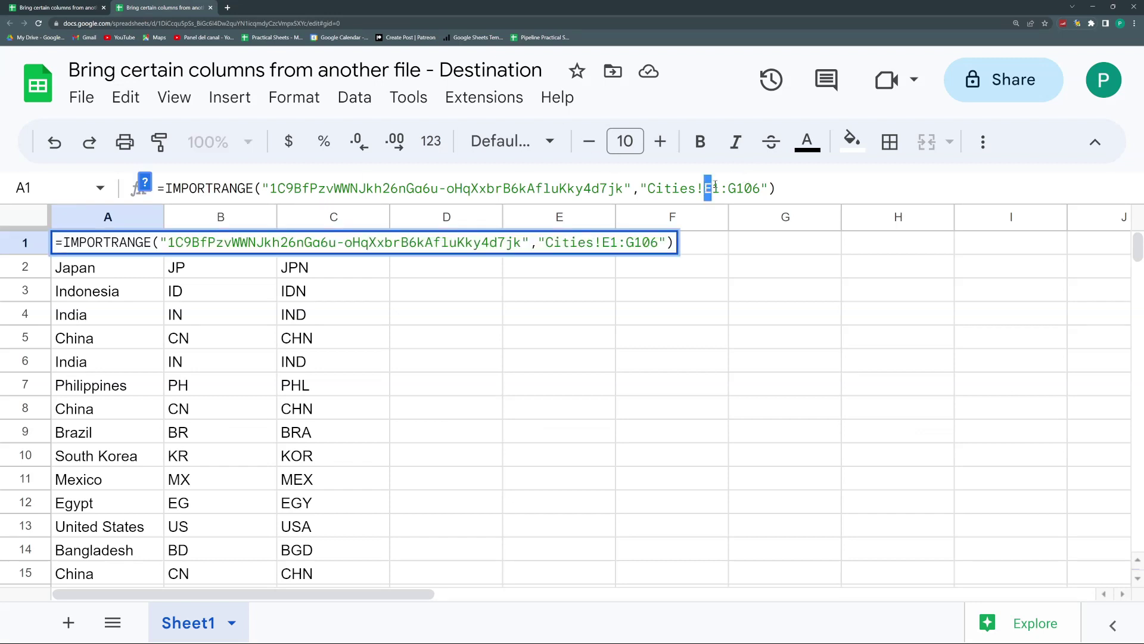
type("A")
key("Right")
key("Right")
key("Delete")
type("A")
key("Return")
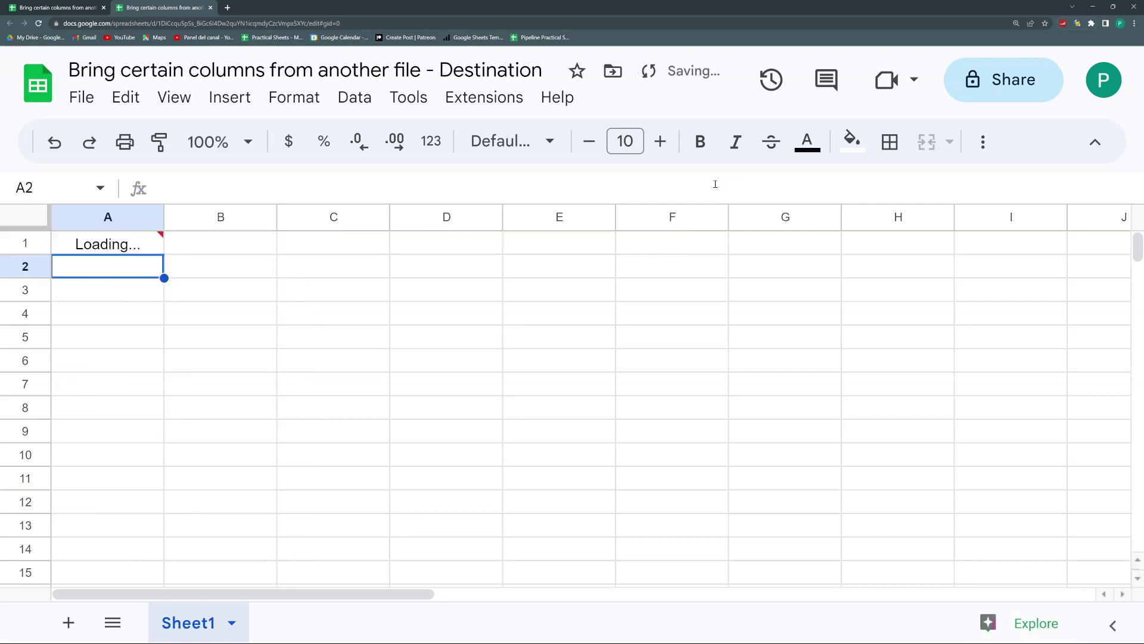
Step: Copy A1's IMPORTRANGE formula and paste it into cell B1
left_click(152, 246)
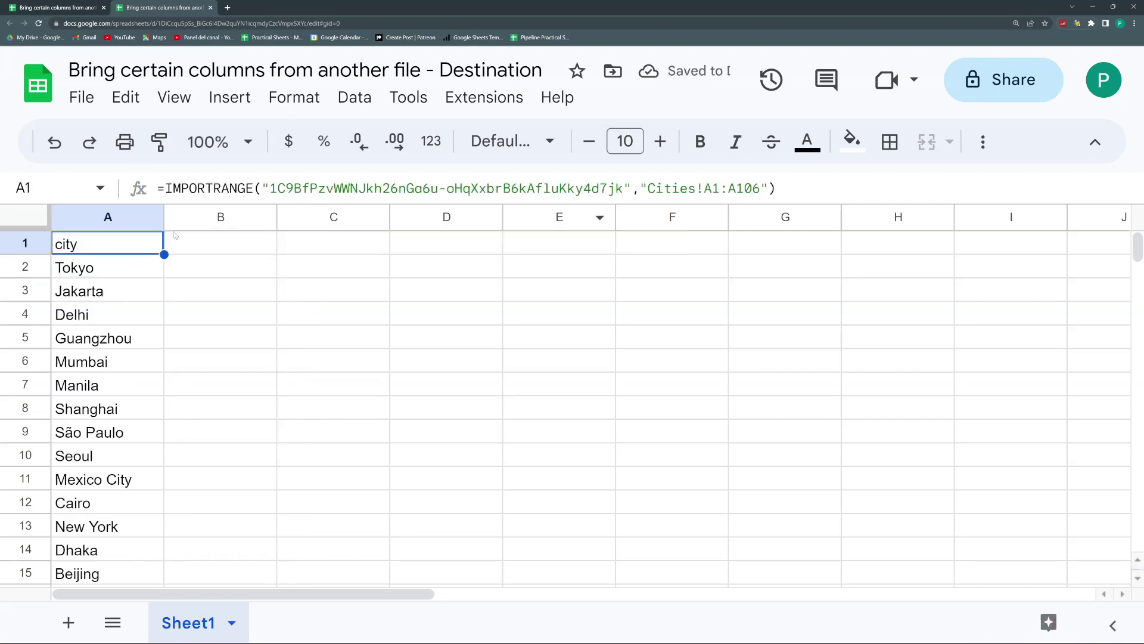
left_click(767, 185)
left_click_drag(768, 186, 126, 187)
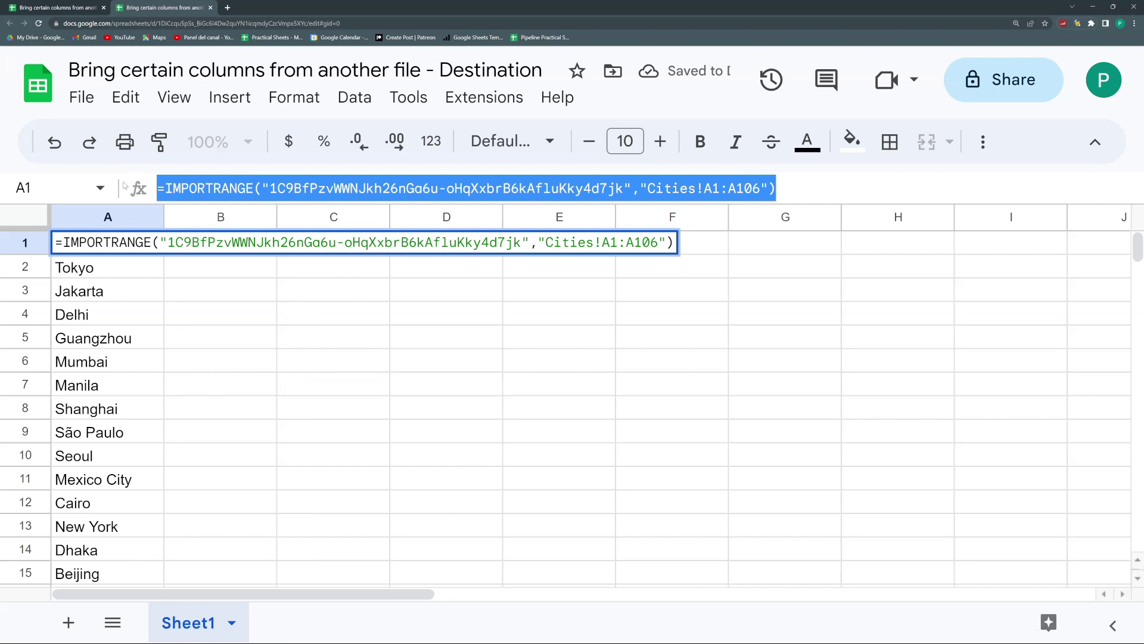
key("Escape")
double_click(205, 246)
key("Return")
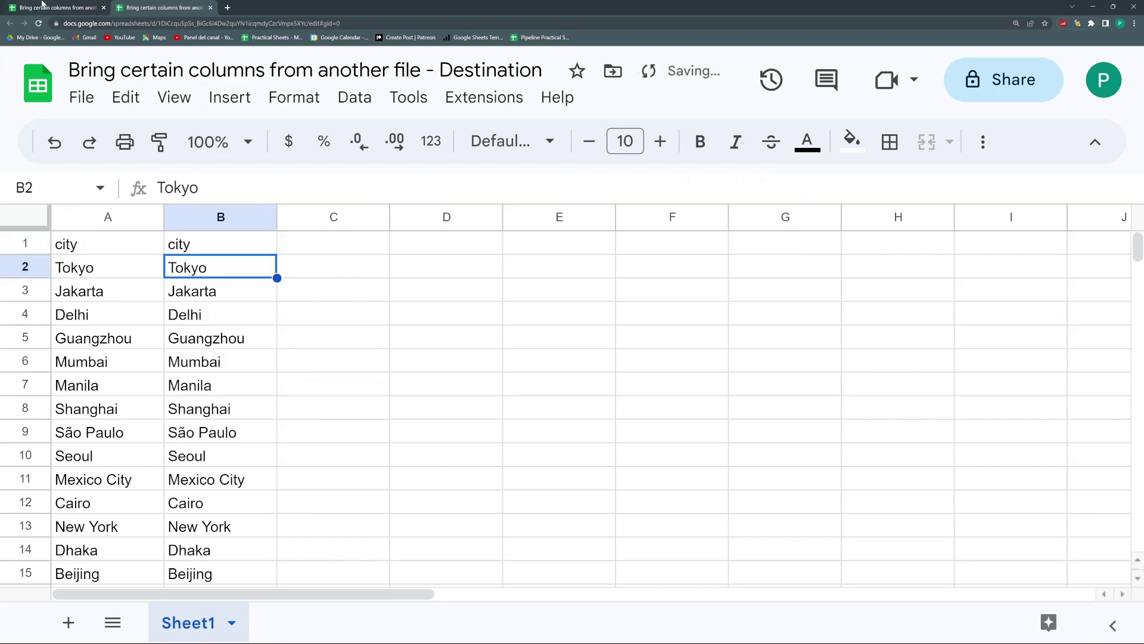
Step: Edit B1's import range to Cities!C1:E106, bringing in lat, lng and country
left_click(53, 7)
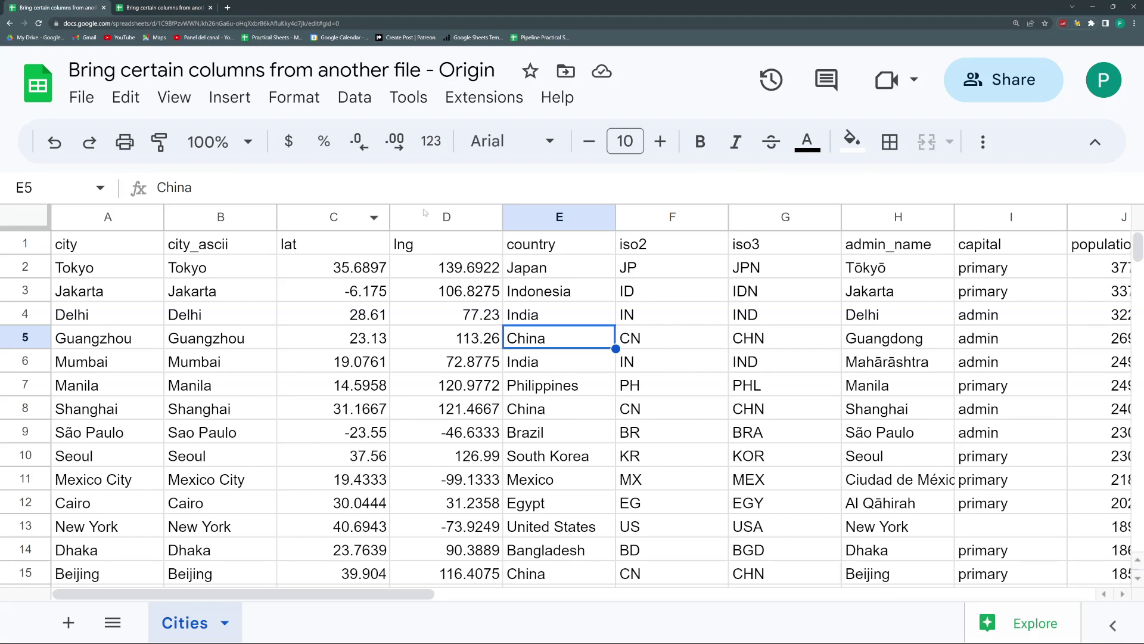
left_click(148, 7)
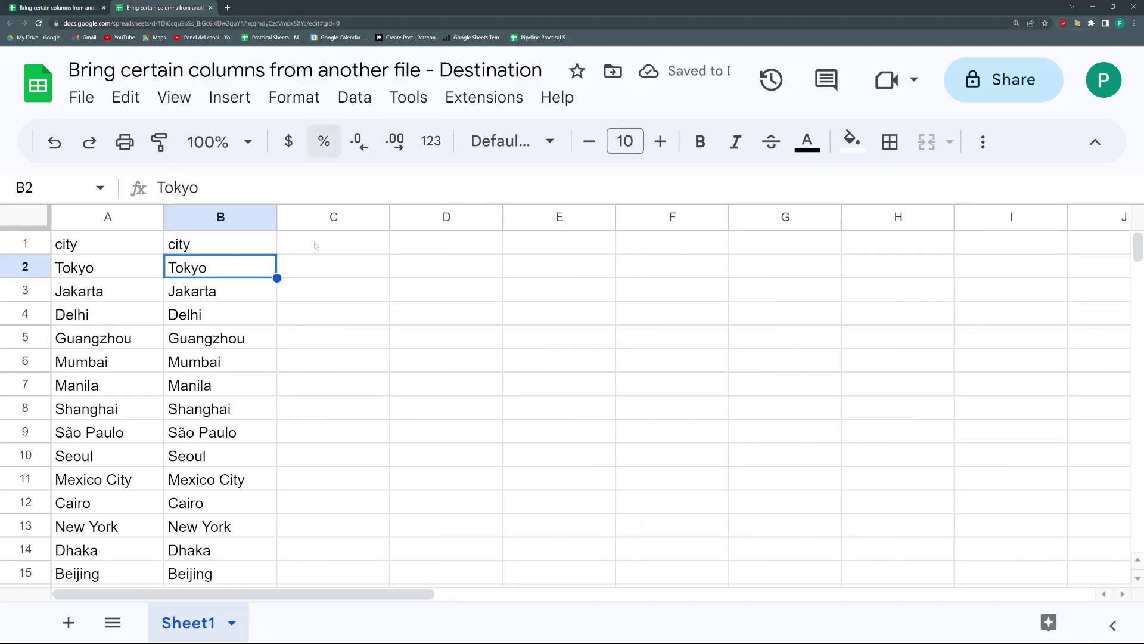
key("Up")
left_click(707, 188)
type("C")
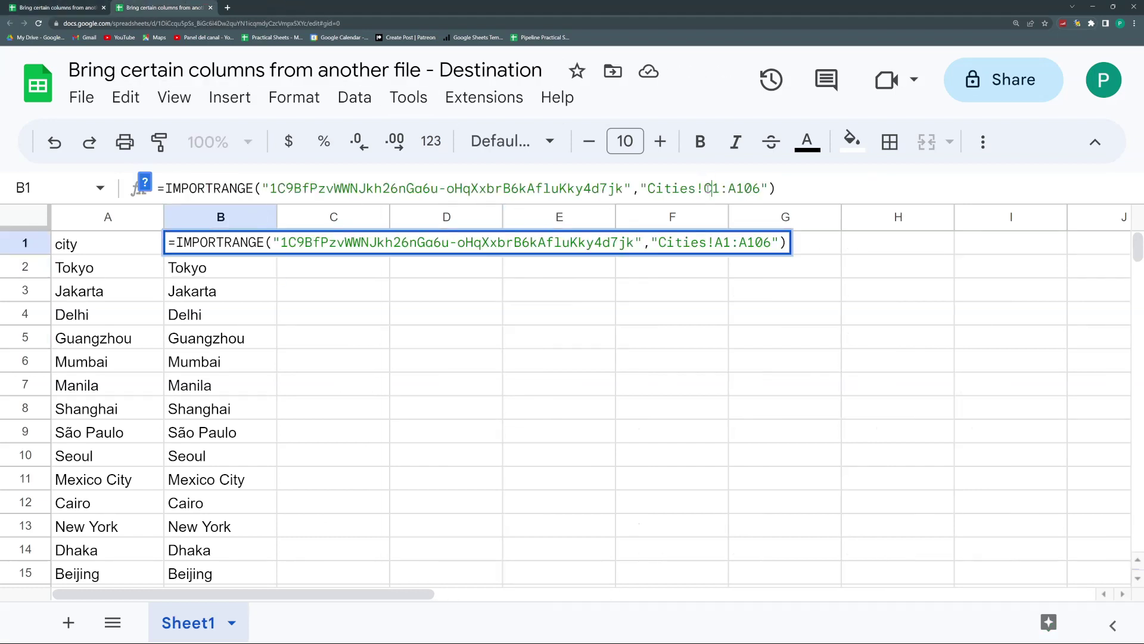
key("BackSpace")
type("E")
key("Return")
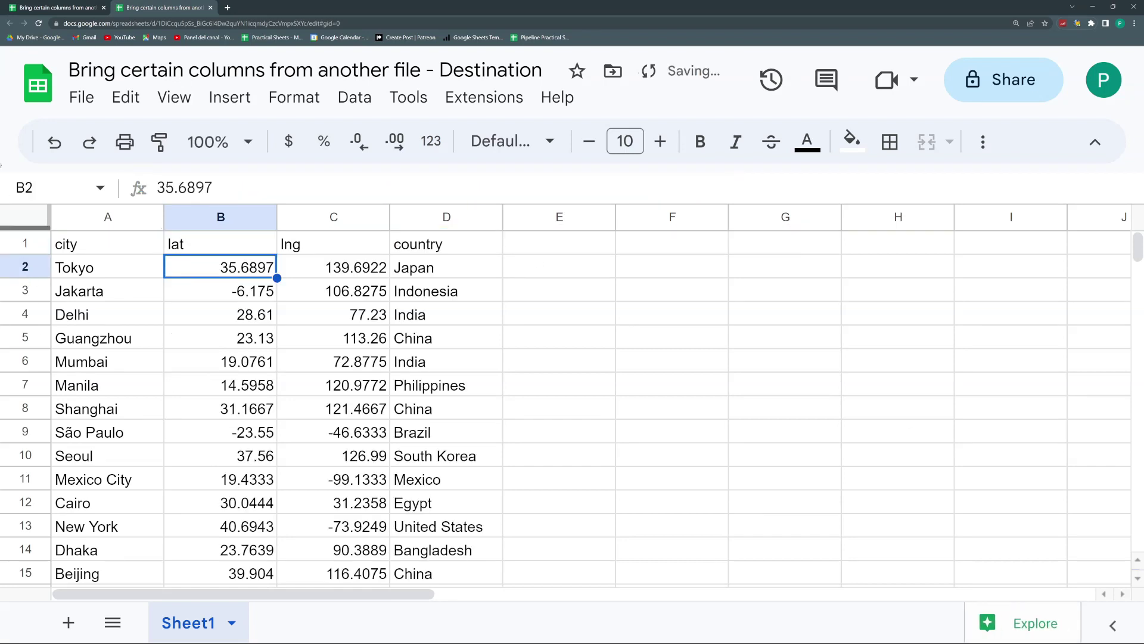
left_click(70, 7)
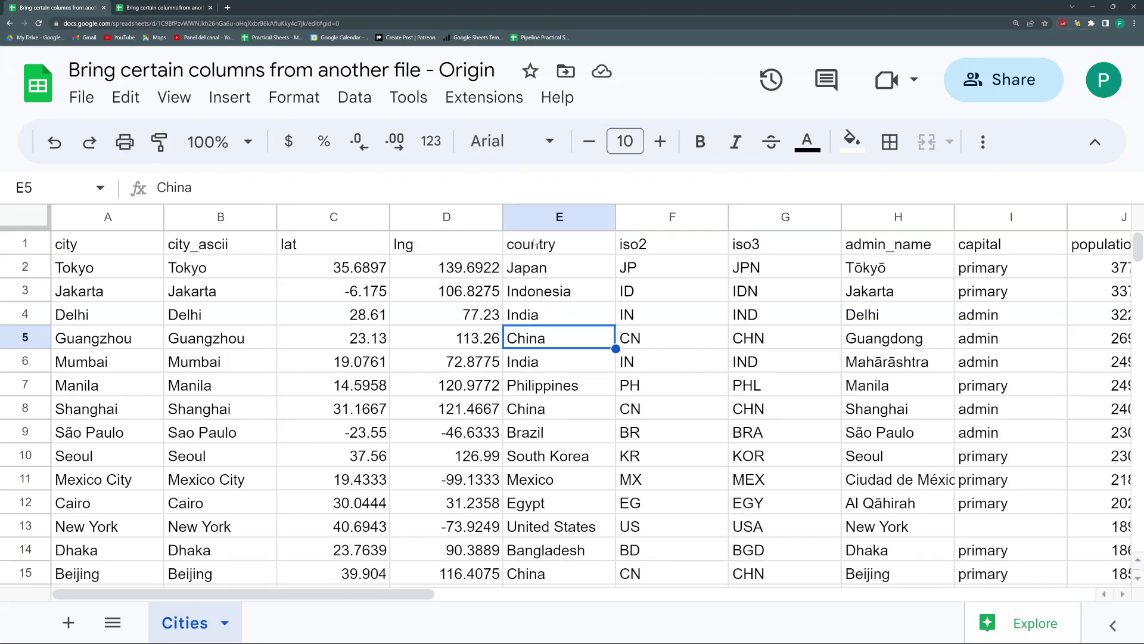
left_click_drag(426, 594, 143, 593)
left_click(167, 7)
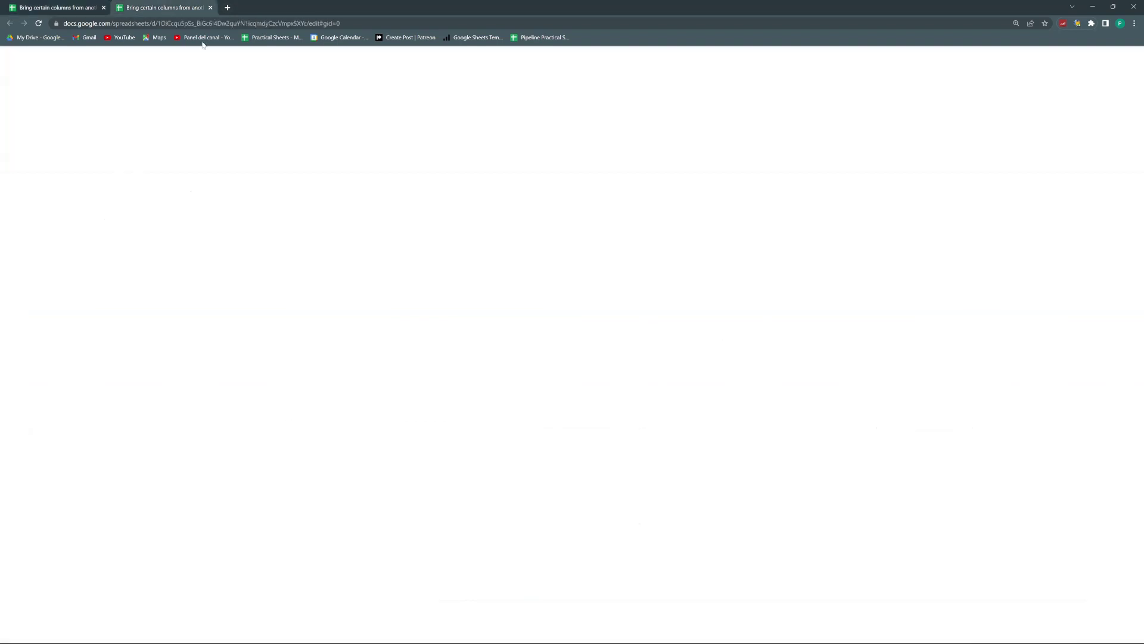
Step: Change A1's import range to E1:E106 so column A pulls the country column
left_click(115, 245)
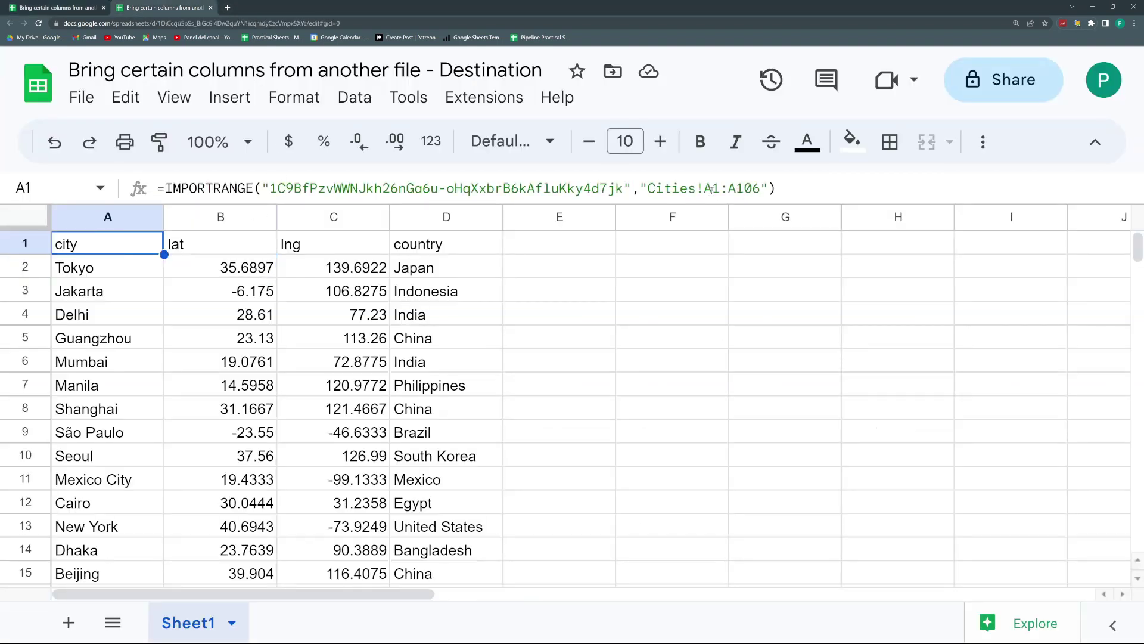
left_click(708, 189)
type("E")
key("Right")
key("Right")
key("Right")
key("shift+Right")
type("E")
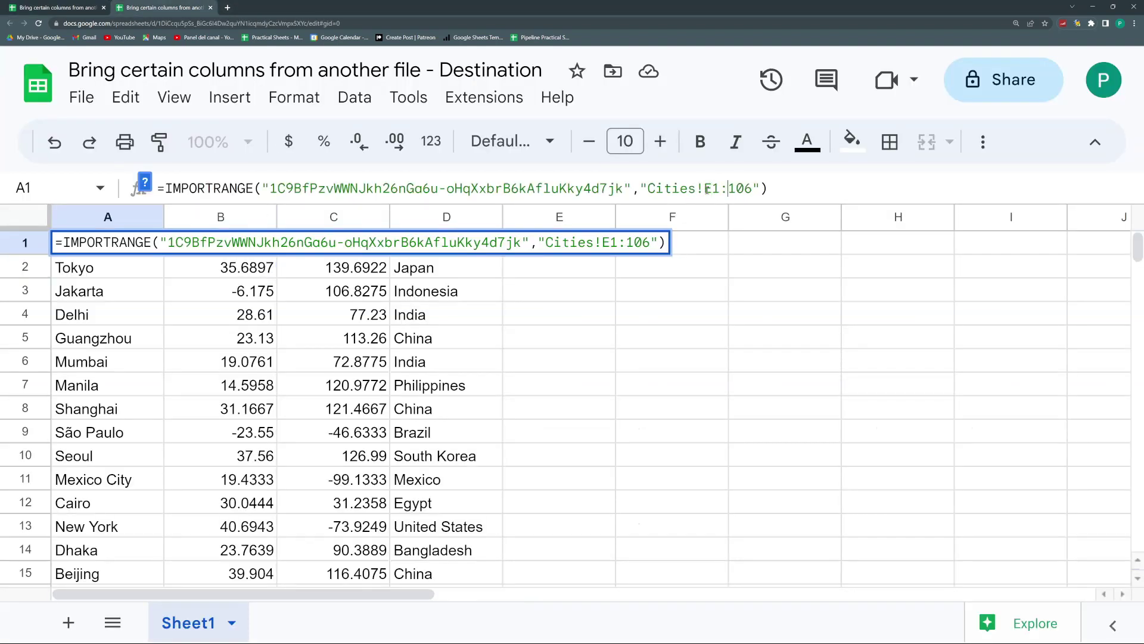
key("Return")
Step: Set B1's import range back to source column A, the city column
key("Up")
key("Right")
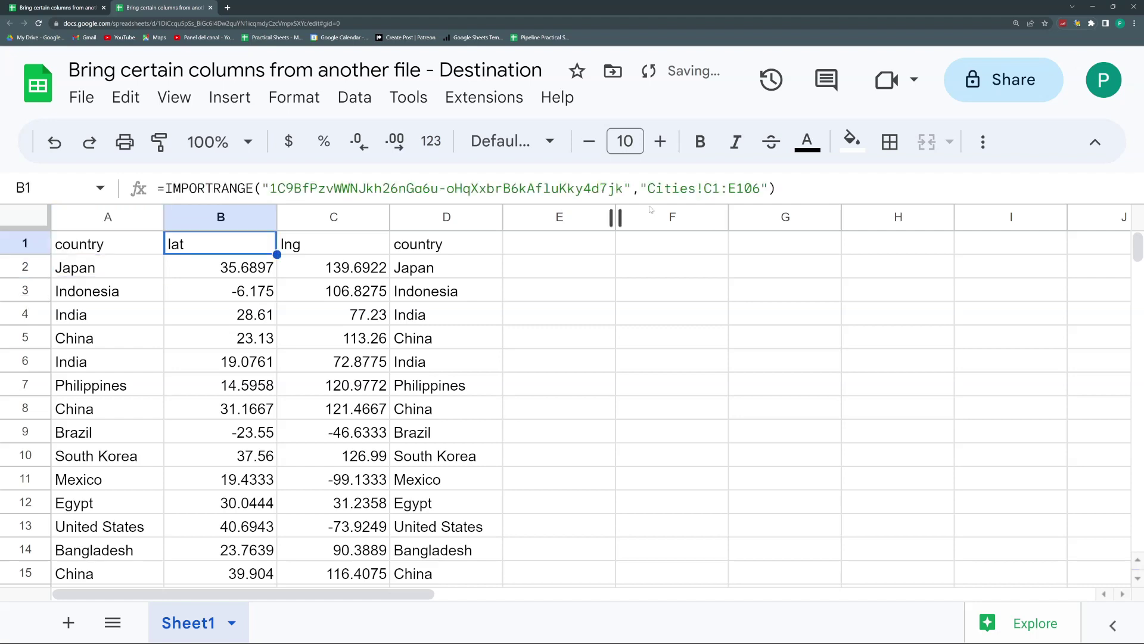
left_click(716, 189)
key("BackSpace")
type("A")
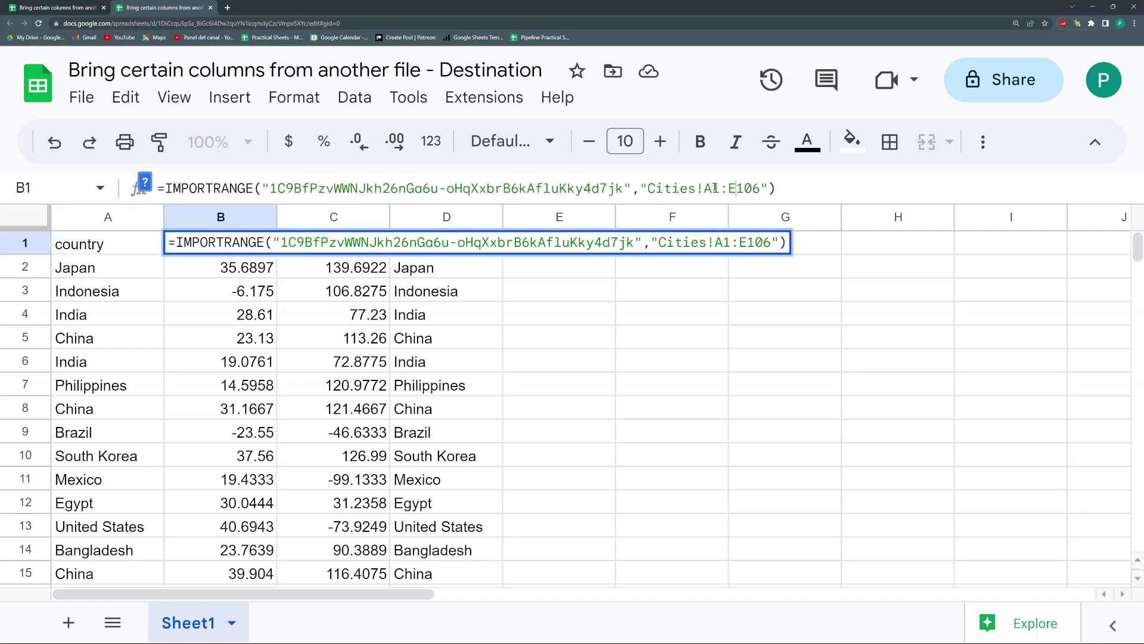
key("Return")
Step: Copy B1's import formula into C1 and change its range to J1:J106 for population
key("Up")
key("ctrl+c")
left_click(335, 243)
key("ctrl+v")
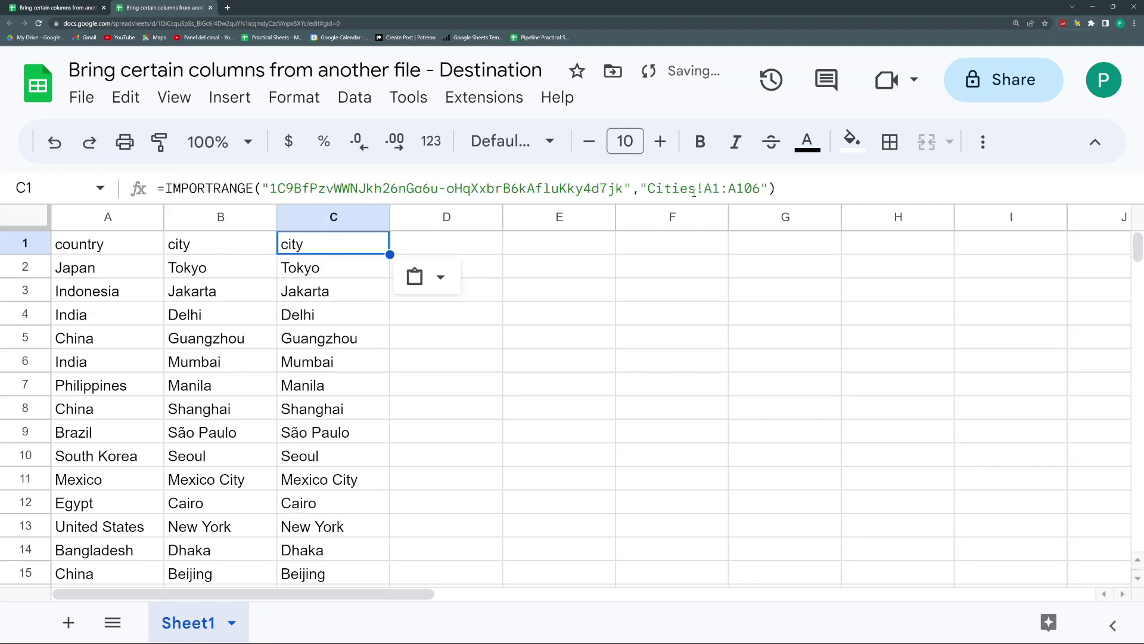
left_click(713, 188)
key("BackSpace")
type("J")
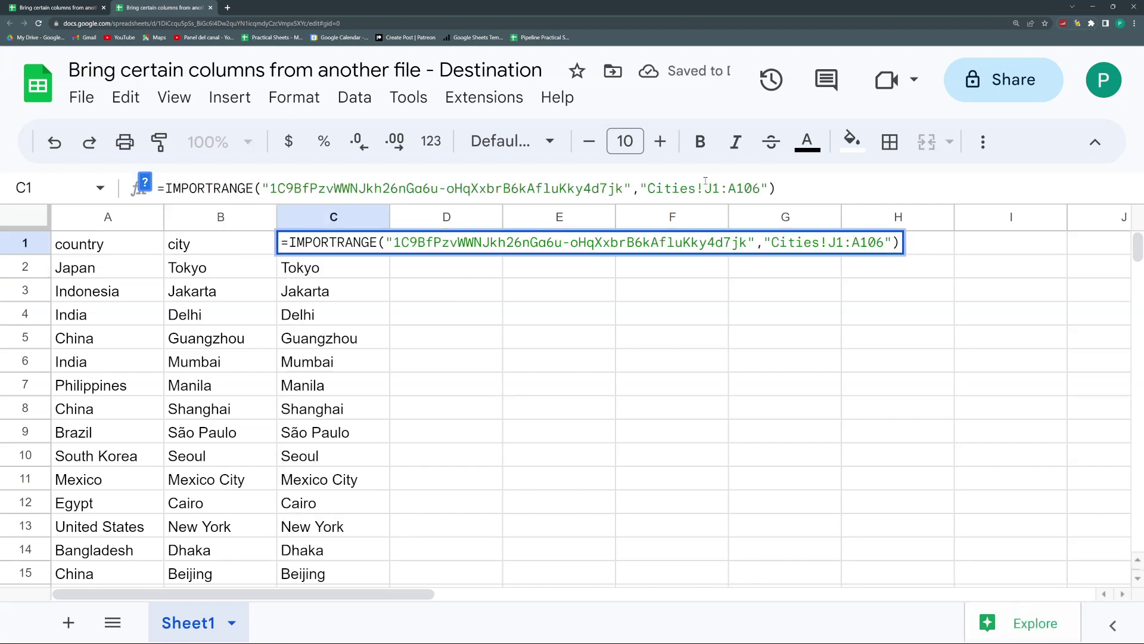
key("Return")
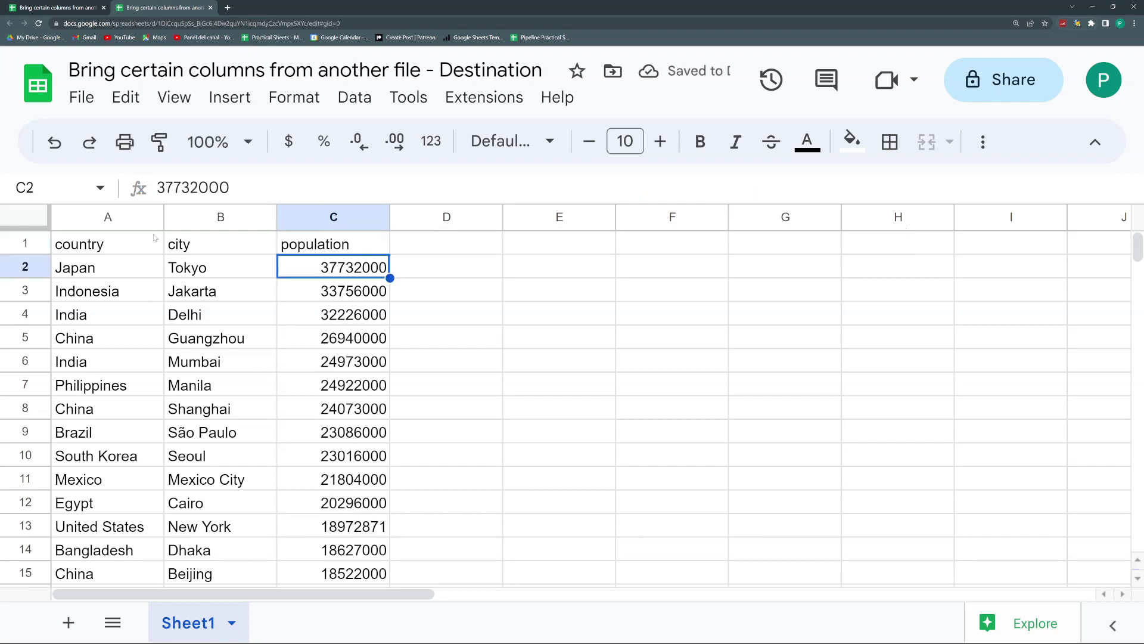
Step: Review the import formulas in A1, B1 and C1
left_click(171, 249)
left_click(161, 253)
left_click(329, 253)
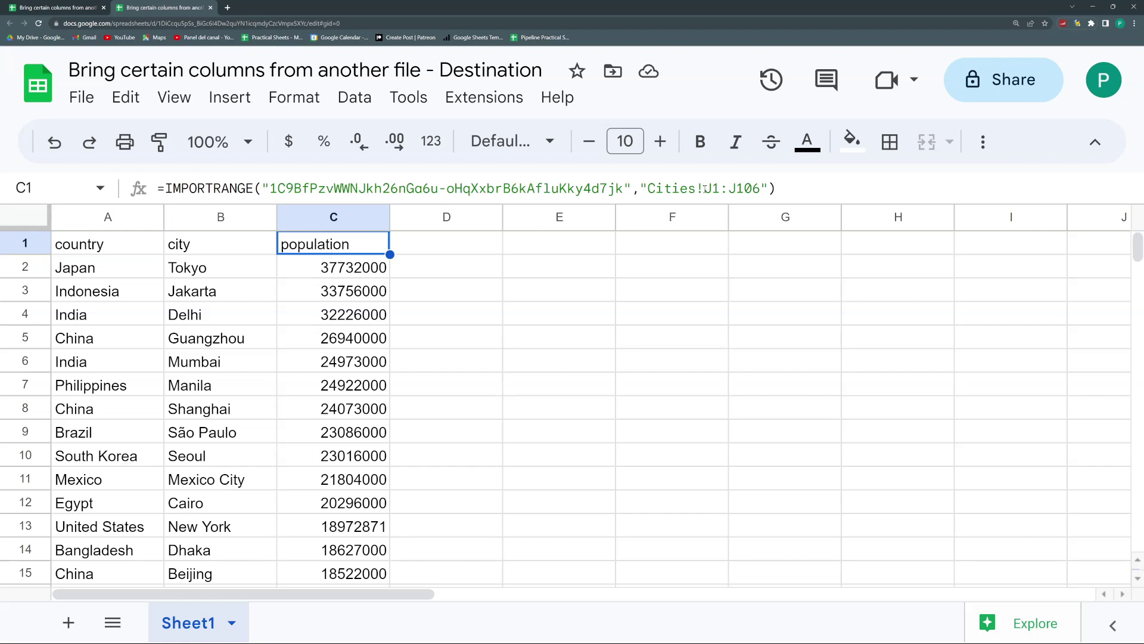
left_click(25, 242)
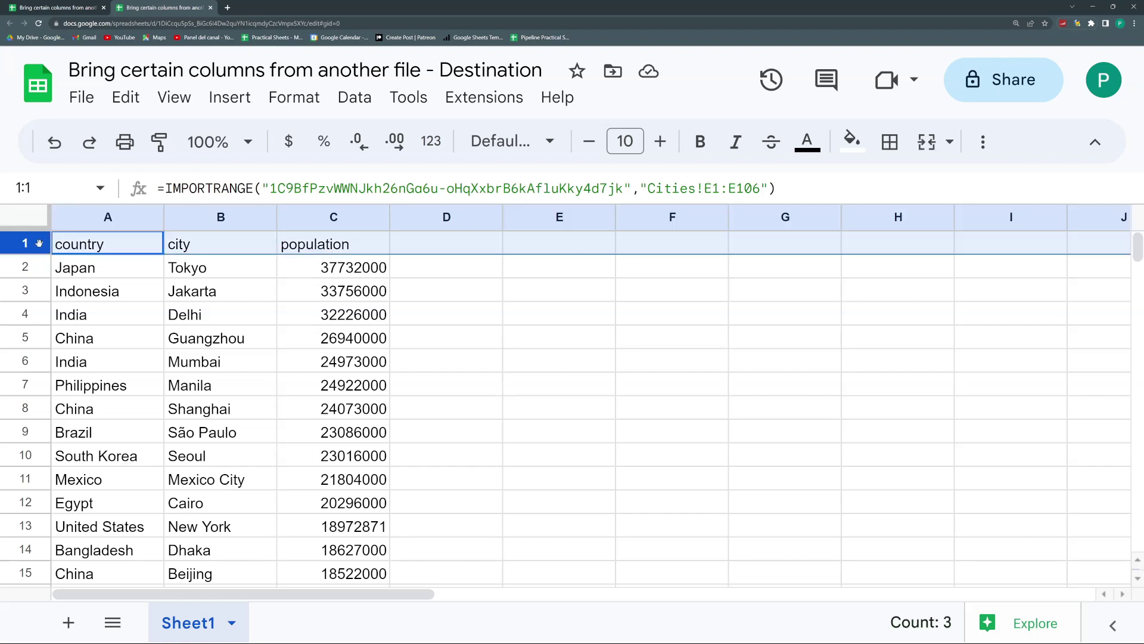
Step: Insert an empty row above the headers and check which columns A2, B2 and C2 import
right_click(25, 242)
left_click(134, 322)
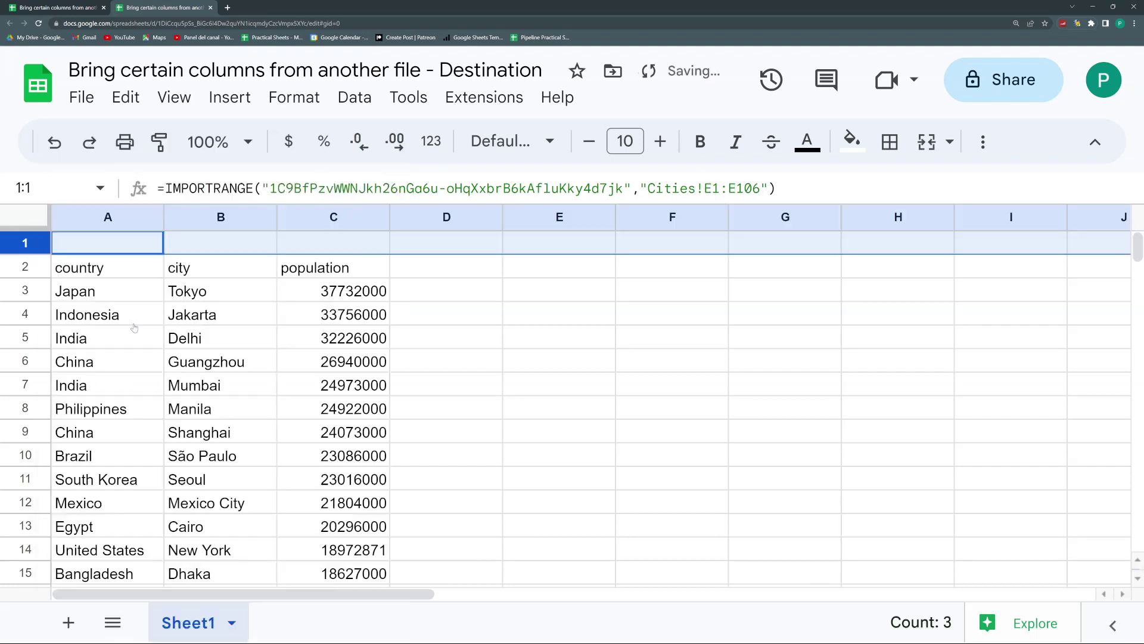
left_click(105, 249)
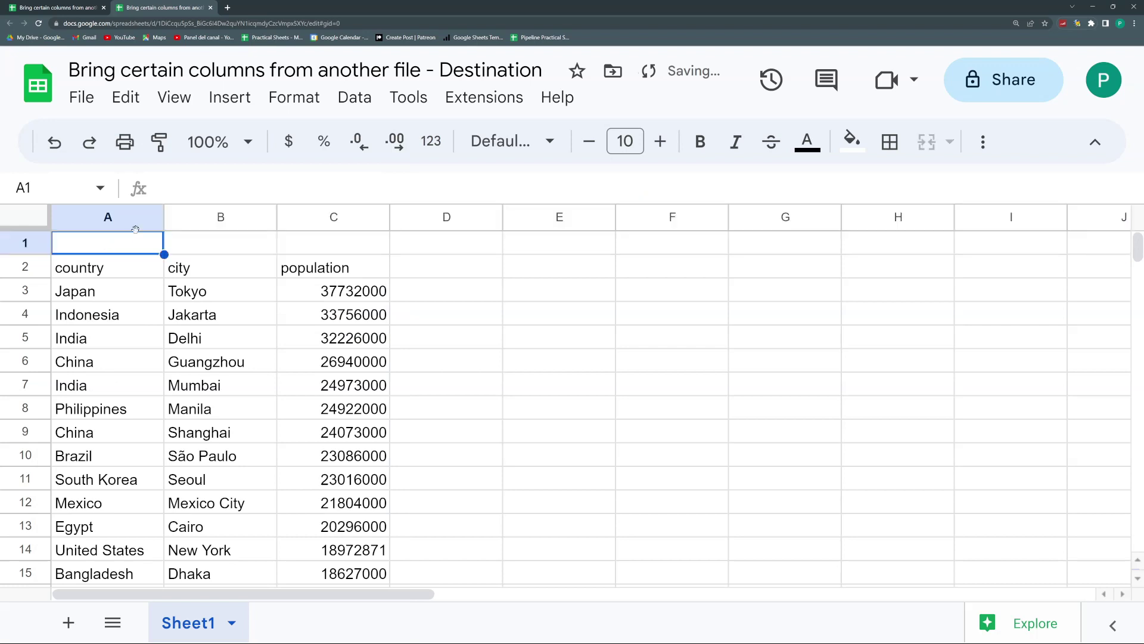
left_click(141, 268)
left_click(177, 269)
left_click(307, 273)
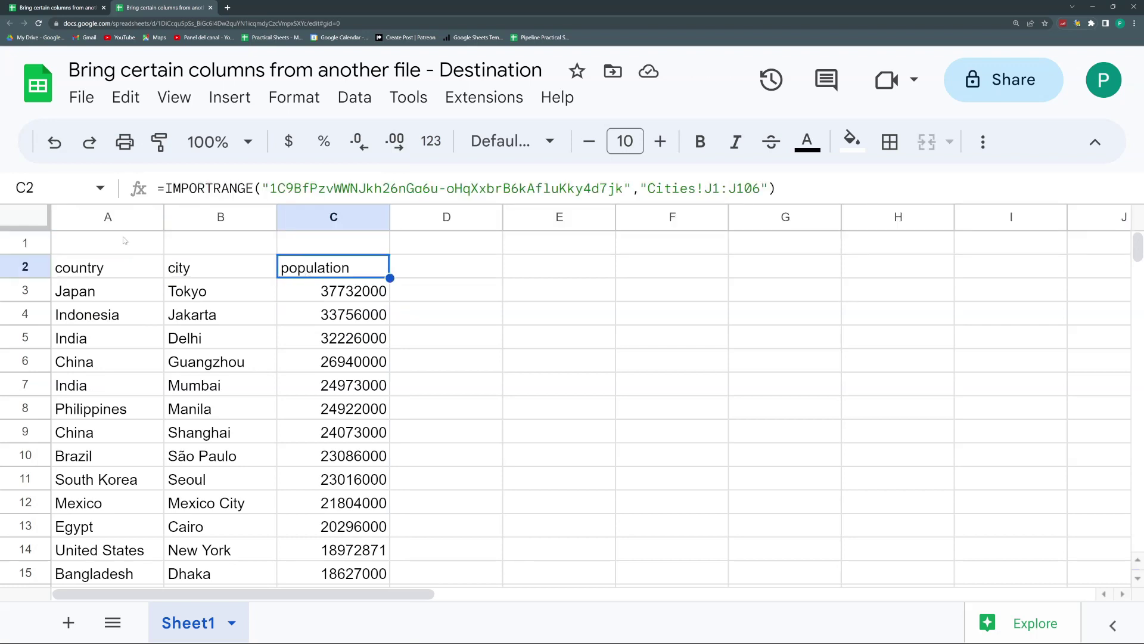
Step: Label A1, B1 and C1 with the source letters E, A and J
left_click(127, 242)
type("Egypt")
key("Tab")
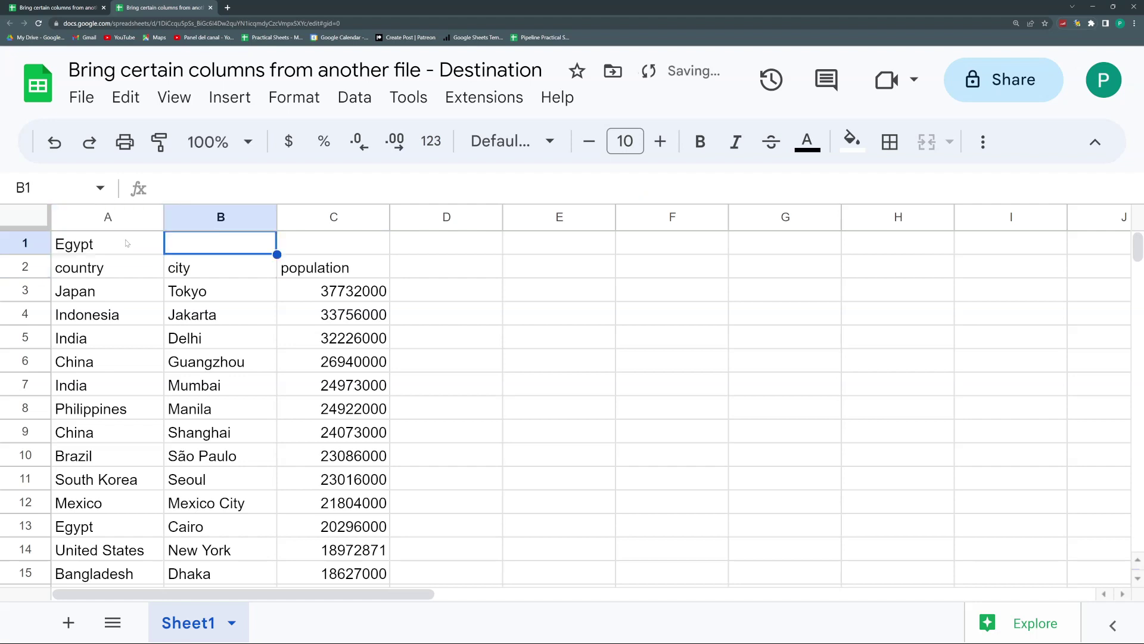
left_click(126, 242)
type("E")
key("Tab")
type("A")
key("Tab")
key("shift+Tab")
type("A")
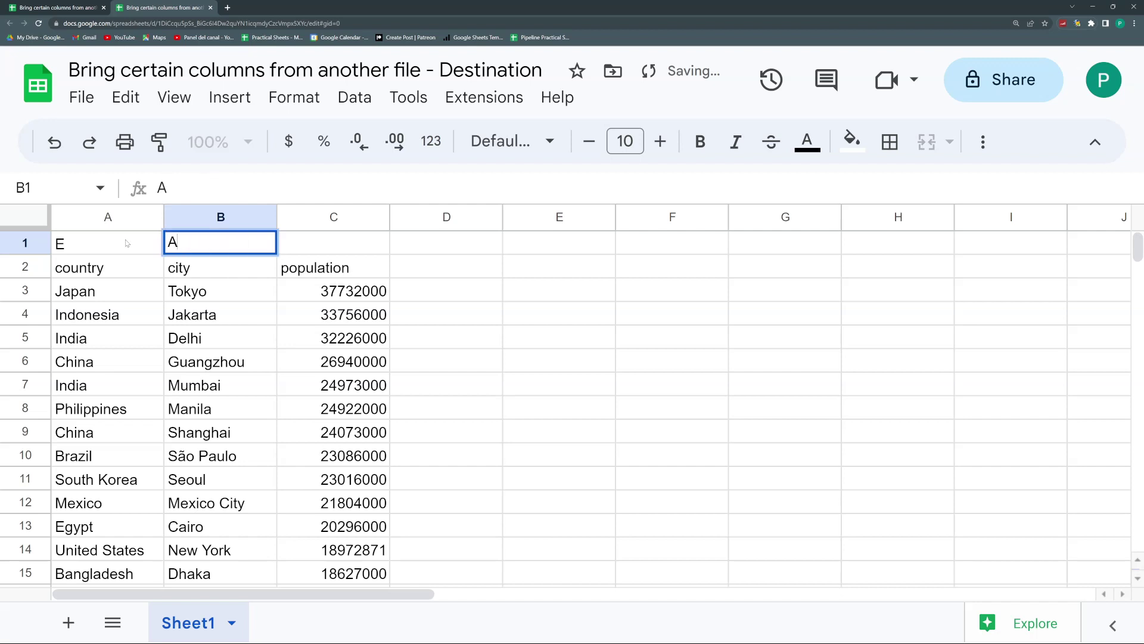
key("Tab")
type("J")
key("Return")
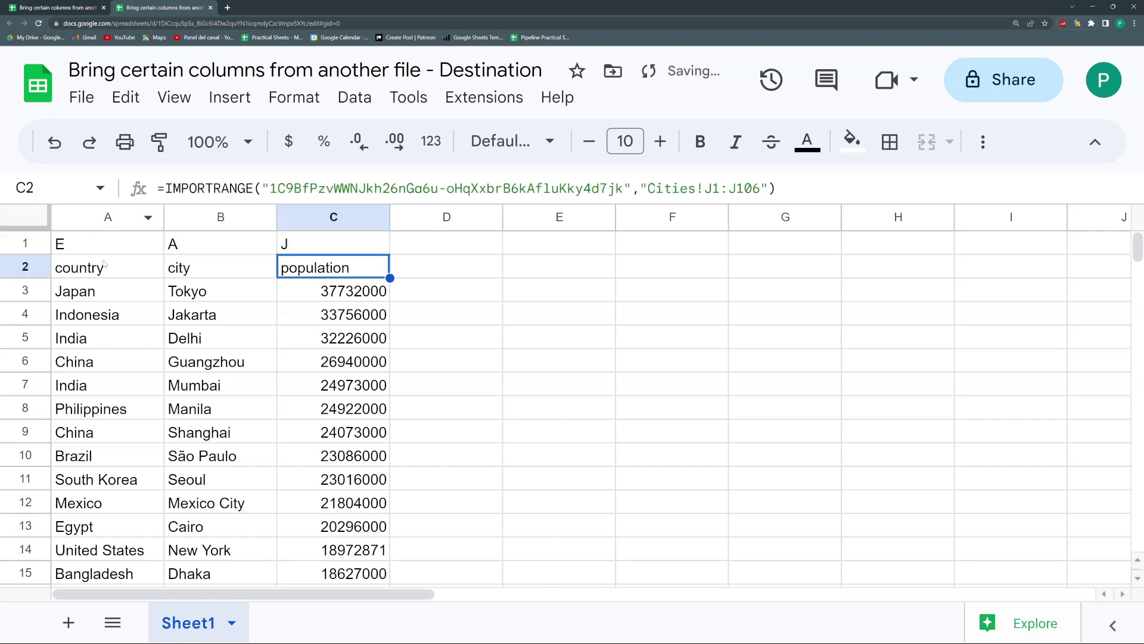
left_click(104, 263)
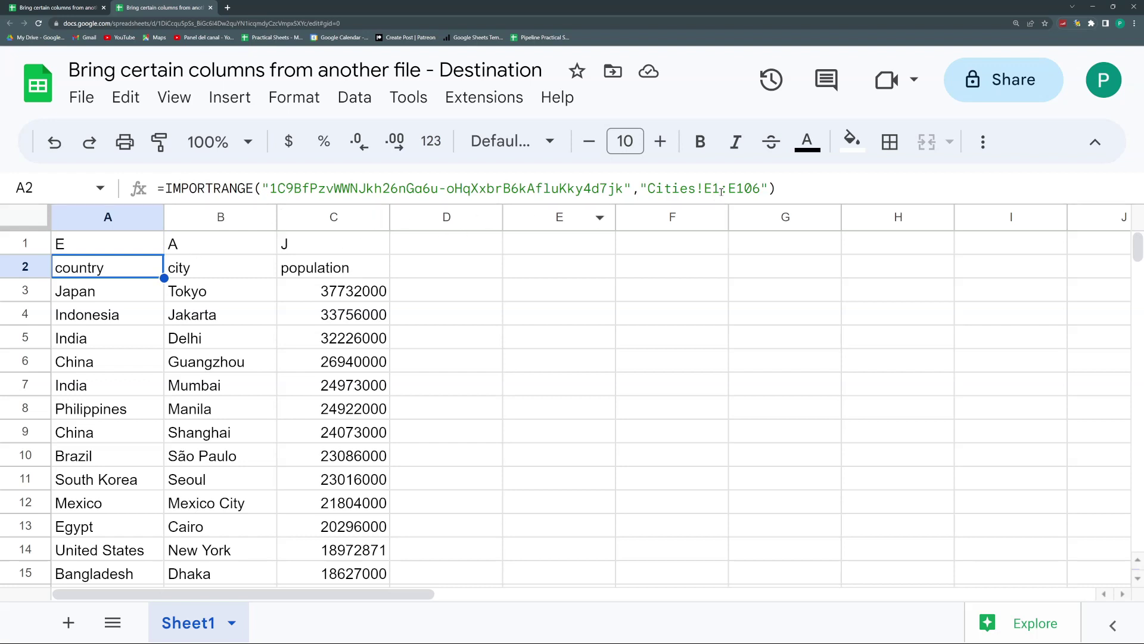
Step: Rewrite A2's range string so the starting letter E is a separately concatenated "E" piece
left_click_drag(715, 188, 707, 188)
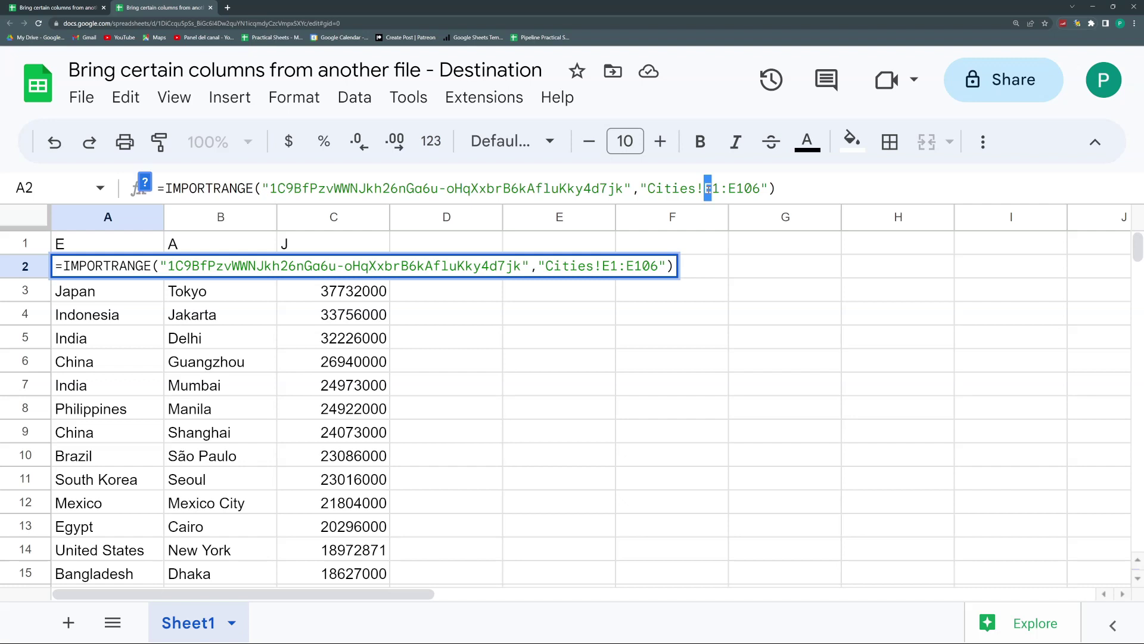
key("BackSpace")
type("\"")
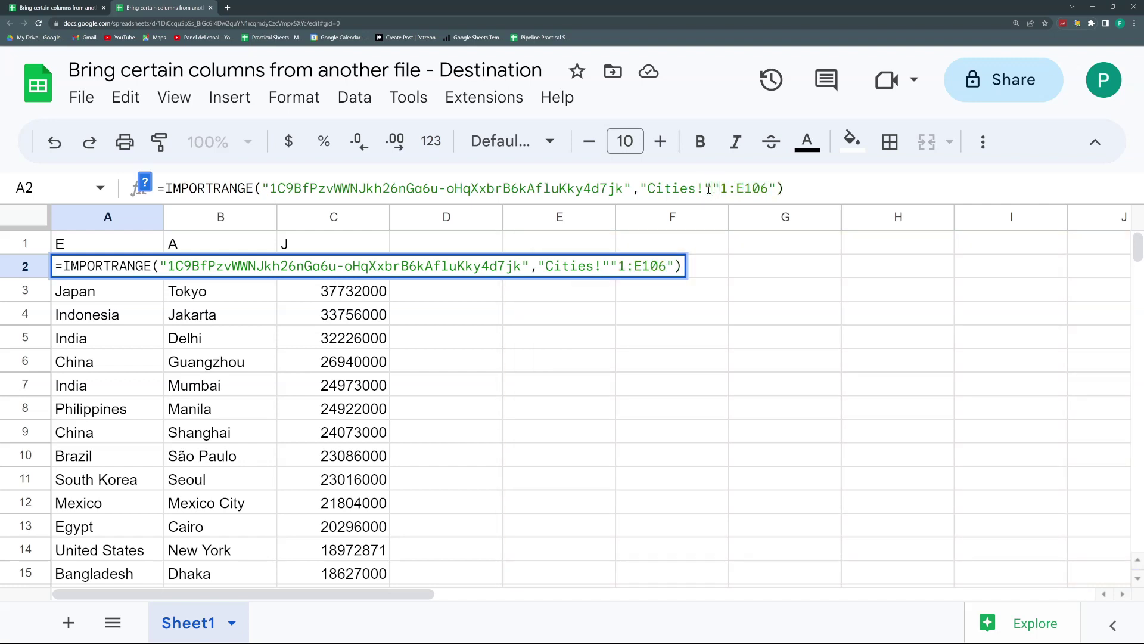
key("shift+Left")
key("shift+Left")
key("shift+Left")
key("shift+Left")
key("shift+Left")
key("shift+Left")
key("shift+Left")
key("shift+Left")
key("shift+Left")
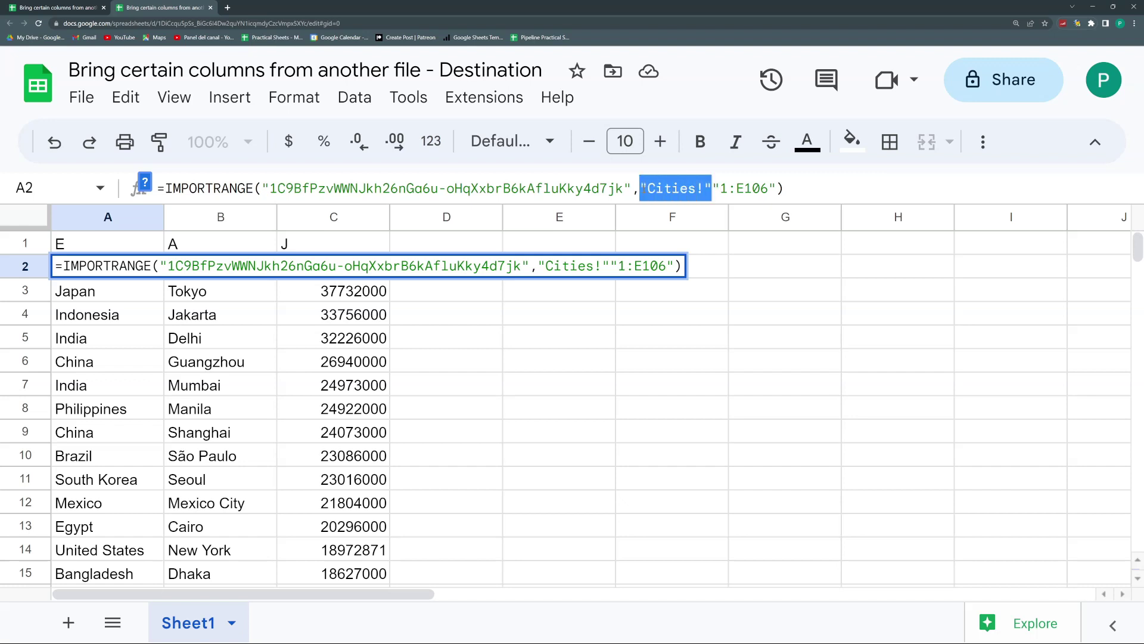
left_click(719, 188)
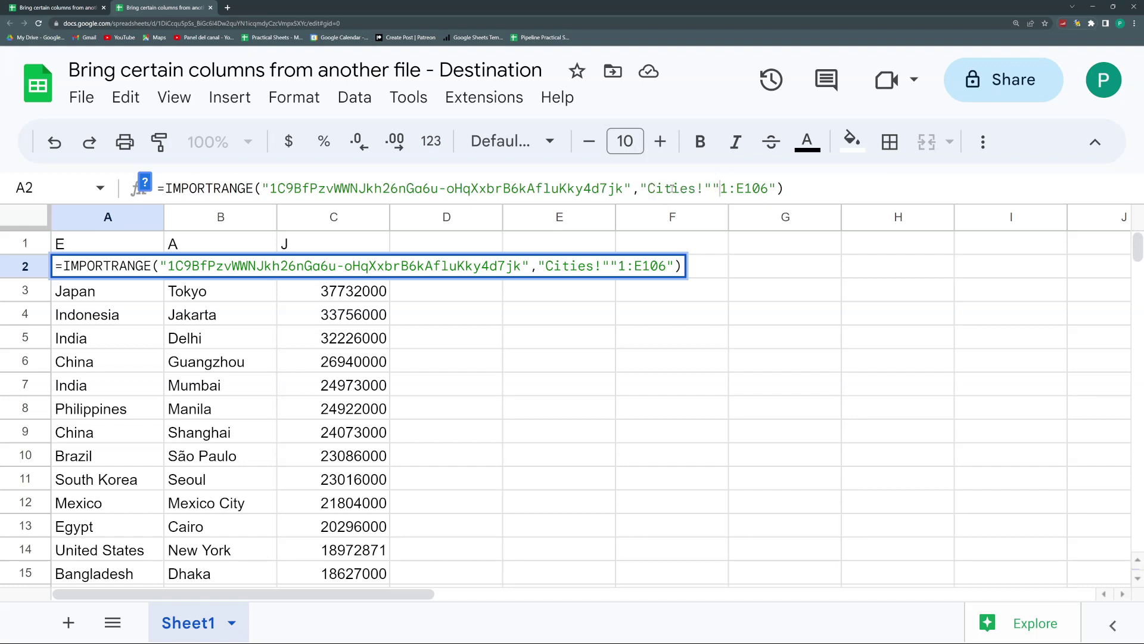
left_click_drag(641, 188, 720, 189)
key("shift+Left")
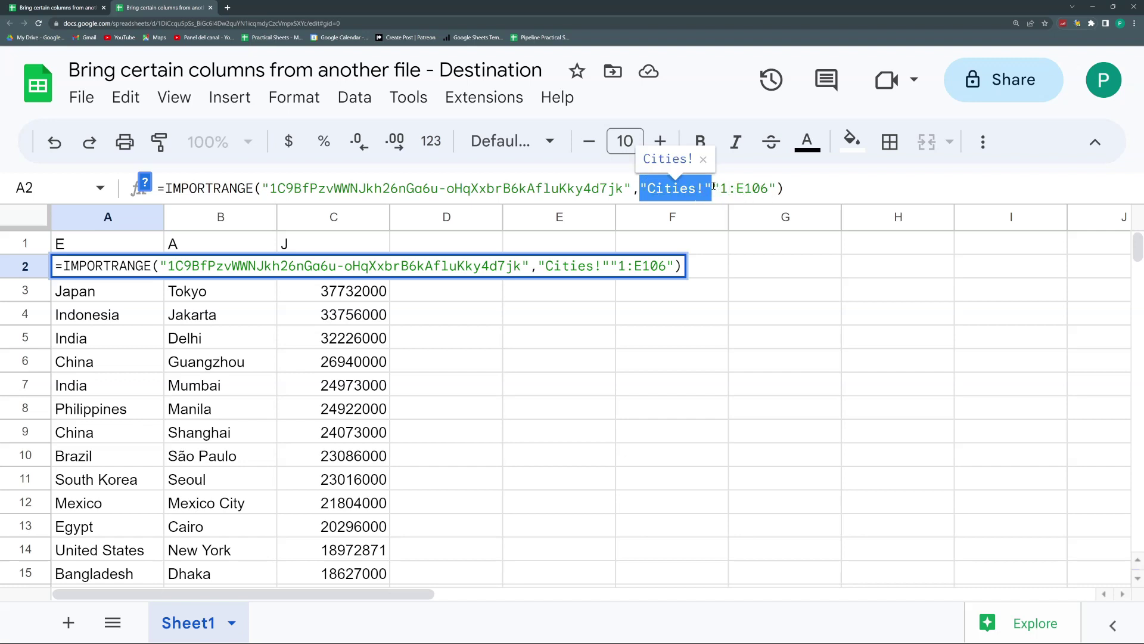
left_click(713, 188)
type("&\"")
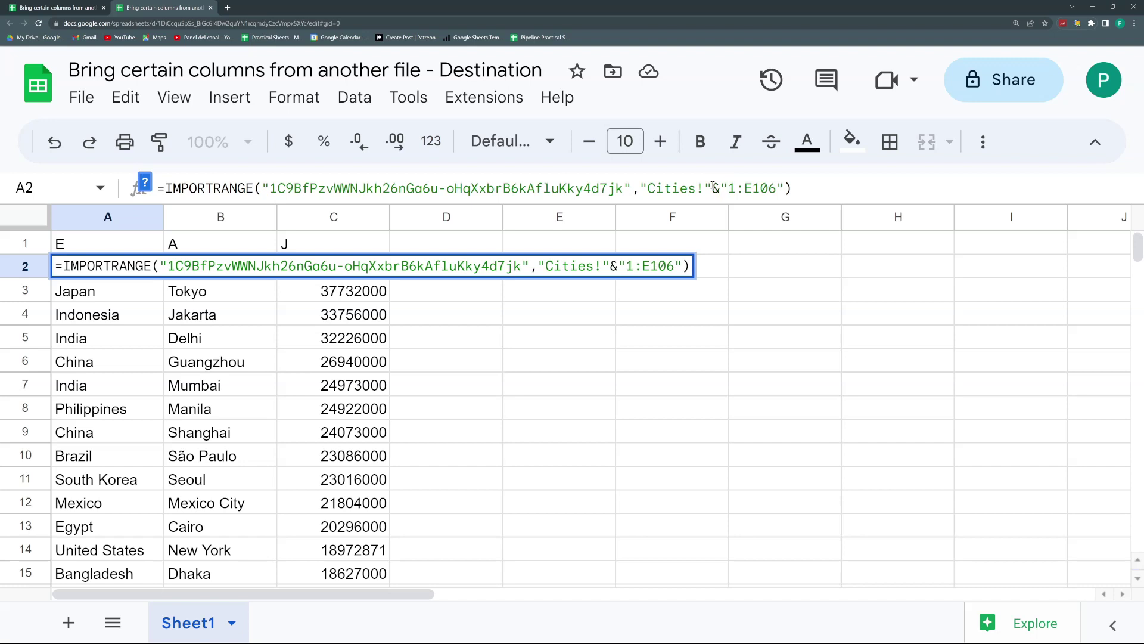
type("E")
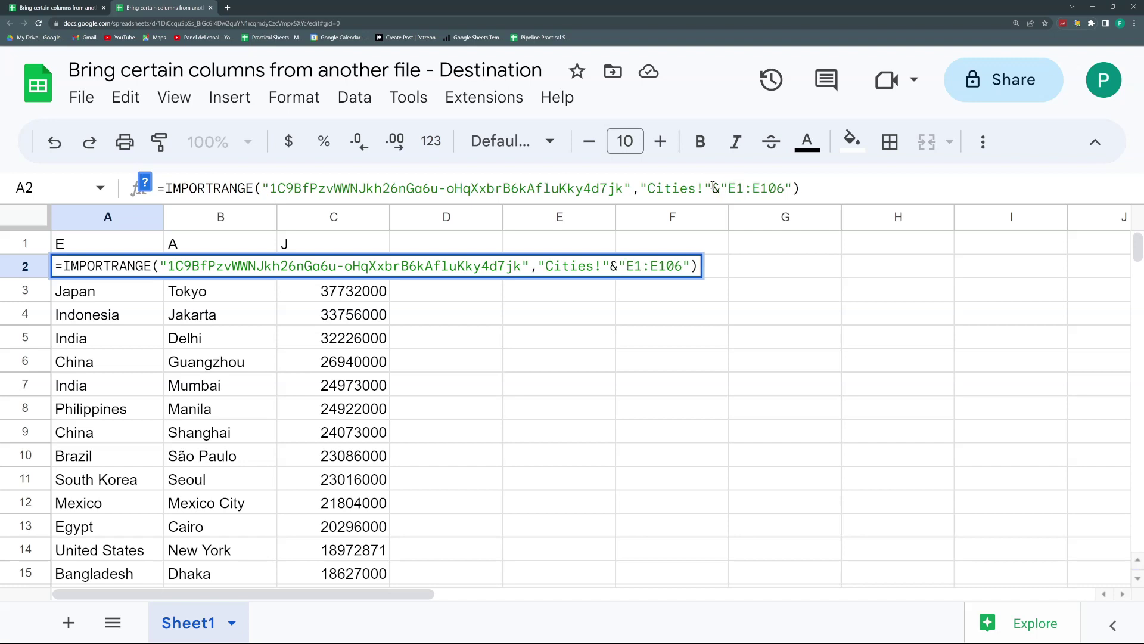
key("Return")
key("Up")
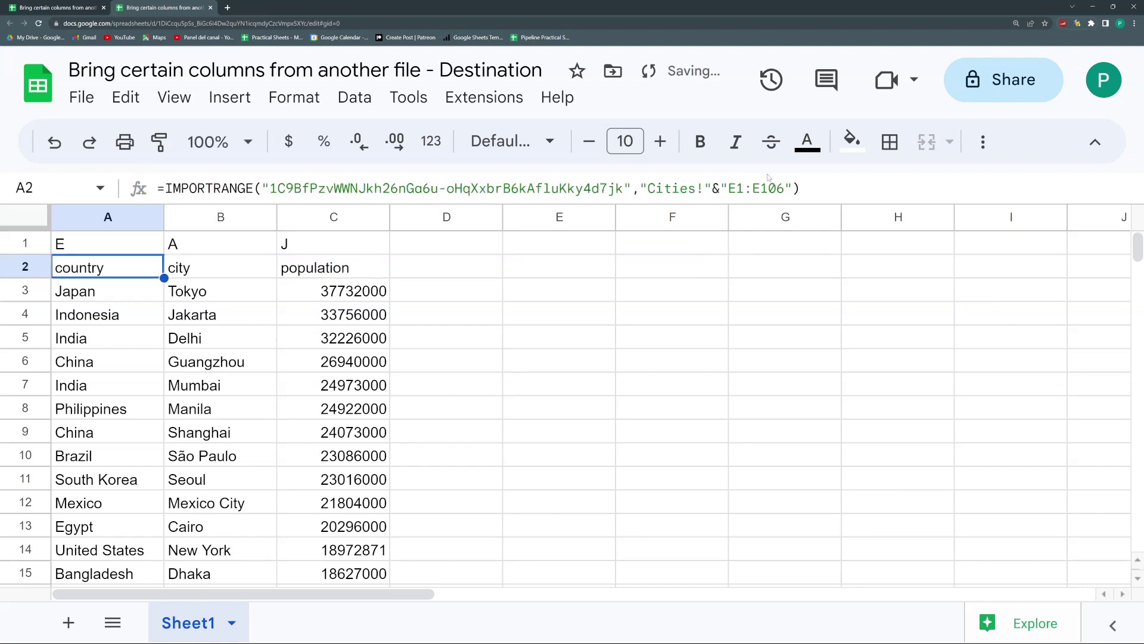
Step: Replace the hard-coded "E" with a reference to A1, then fill A2 across to C2
left_click_drag(737, 188, 728, 188)
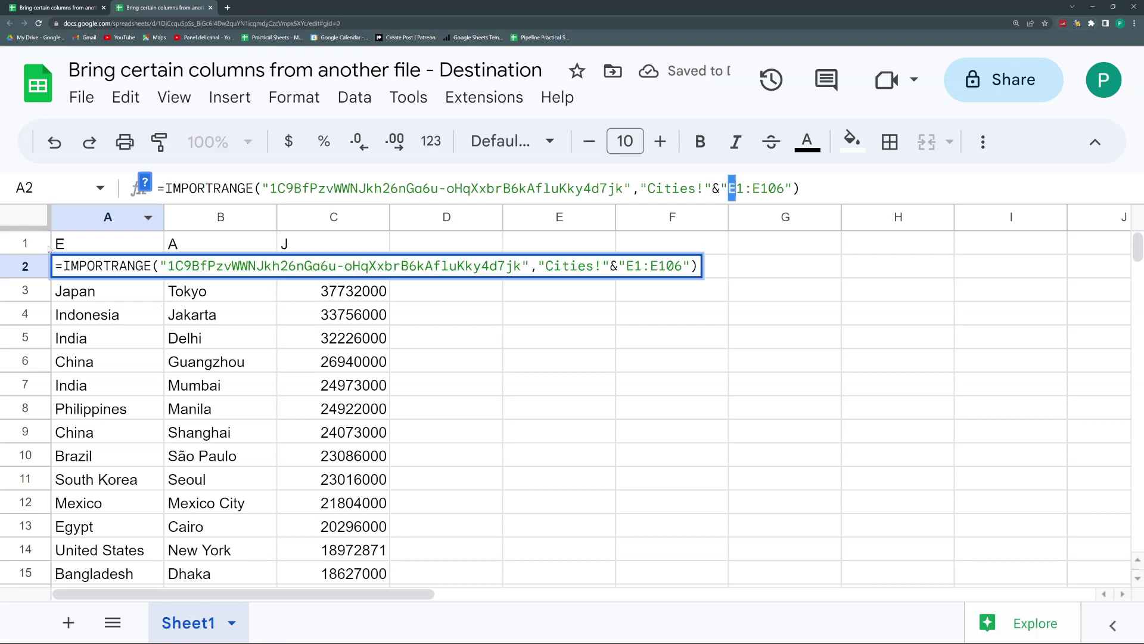
left_click(735, 188)
type("\"")
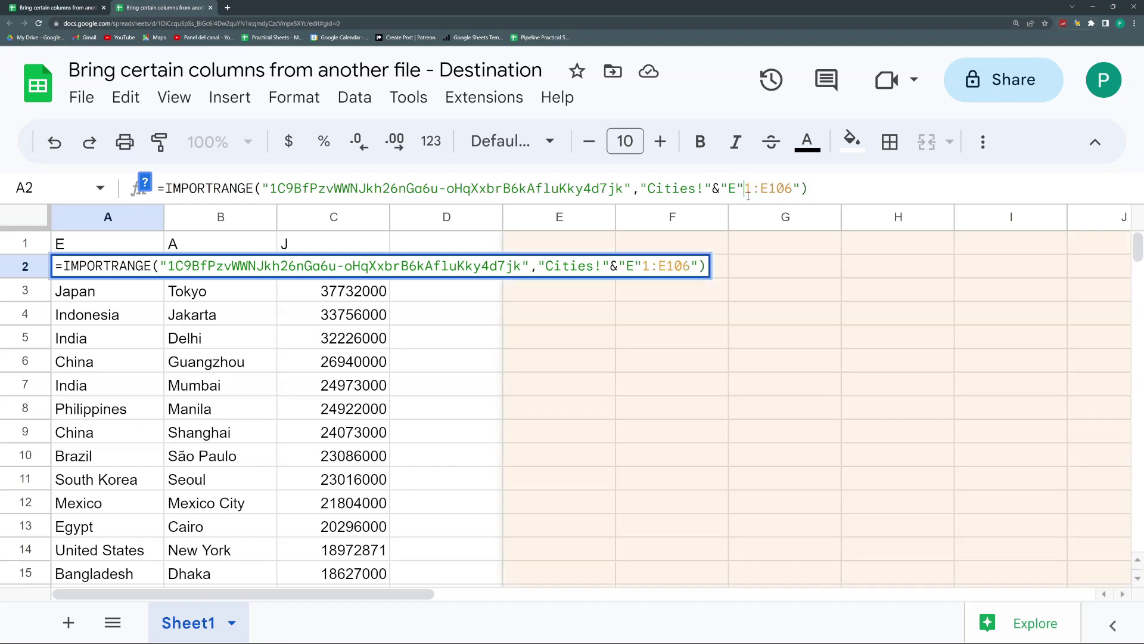
type("&\"")
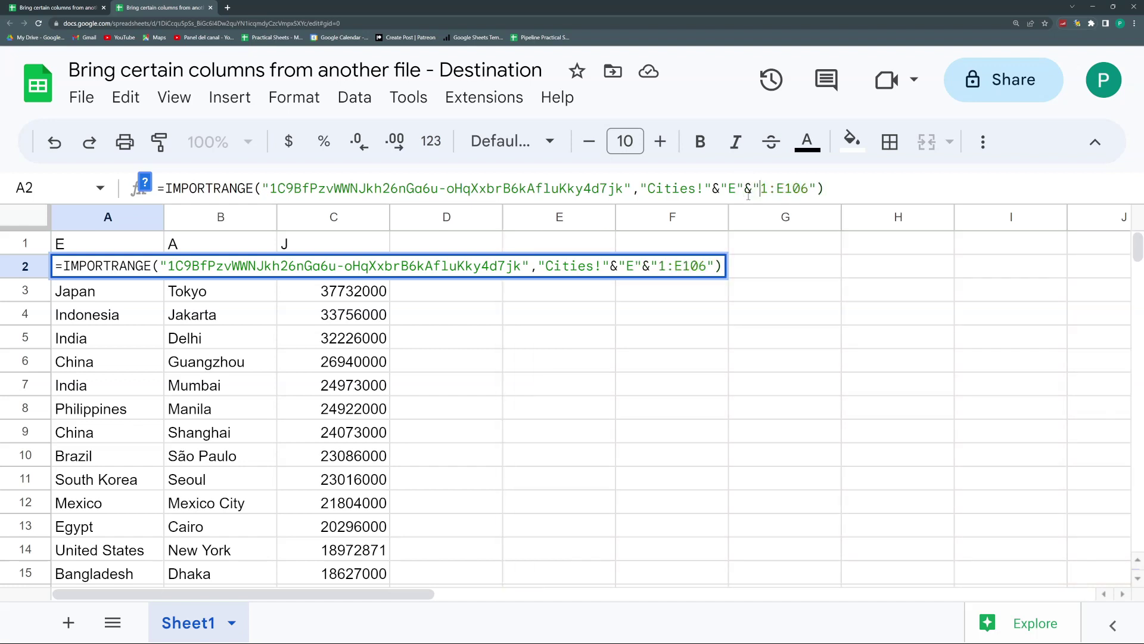
key("Return")
key("Up")
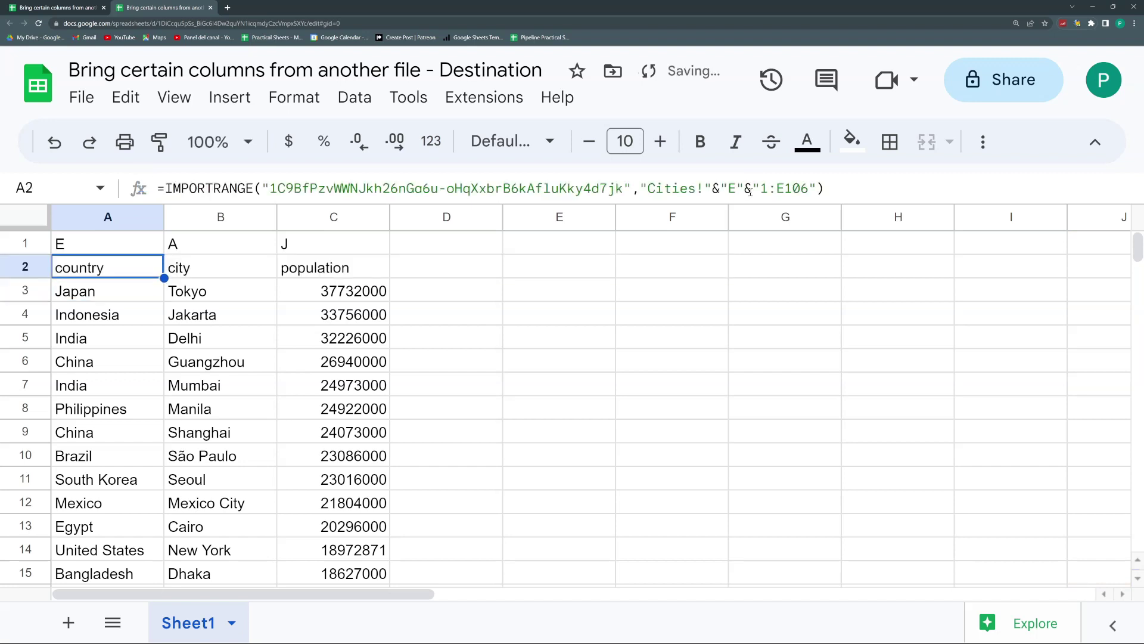
left_click_drag(746, 189, 719, 190)
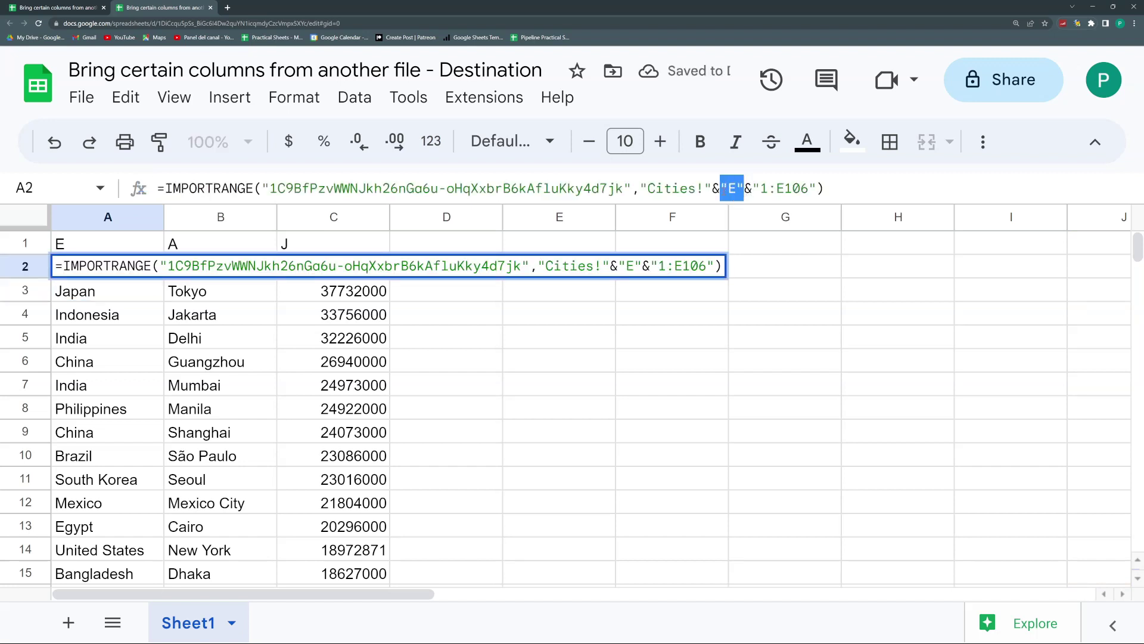
key("BackSpace")
left_click(127, 246)
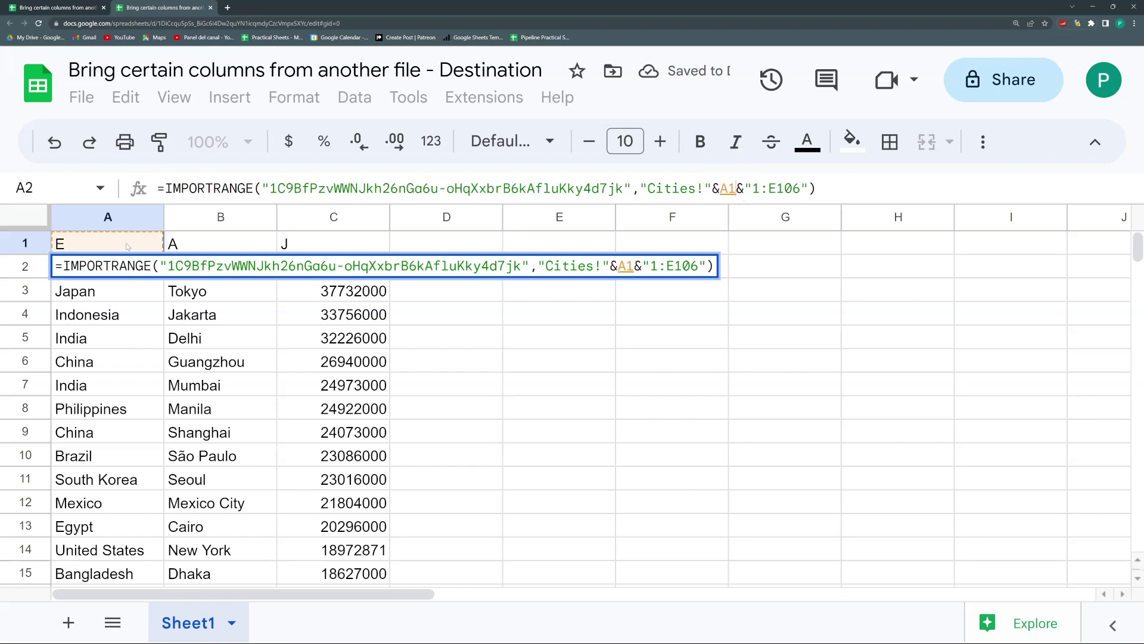
key("Return")
left_click(149, 266)
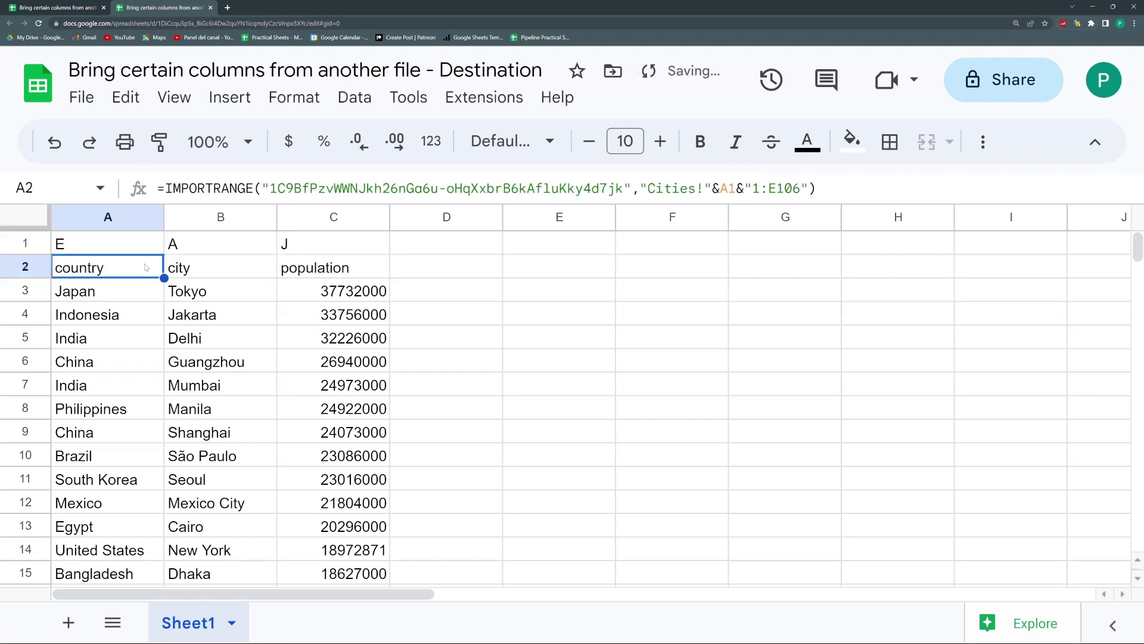
left_click_drag(164, 278, 362, 272)
Step: Replace A2's end column letter with an A1 reference too, giving "Cities!"&A1&"1:"&A1&"106", and fill to C2
left_click(221, 268)
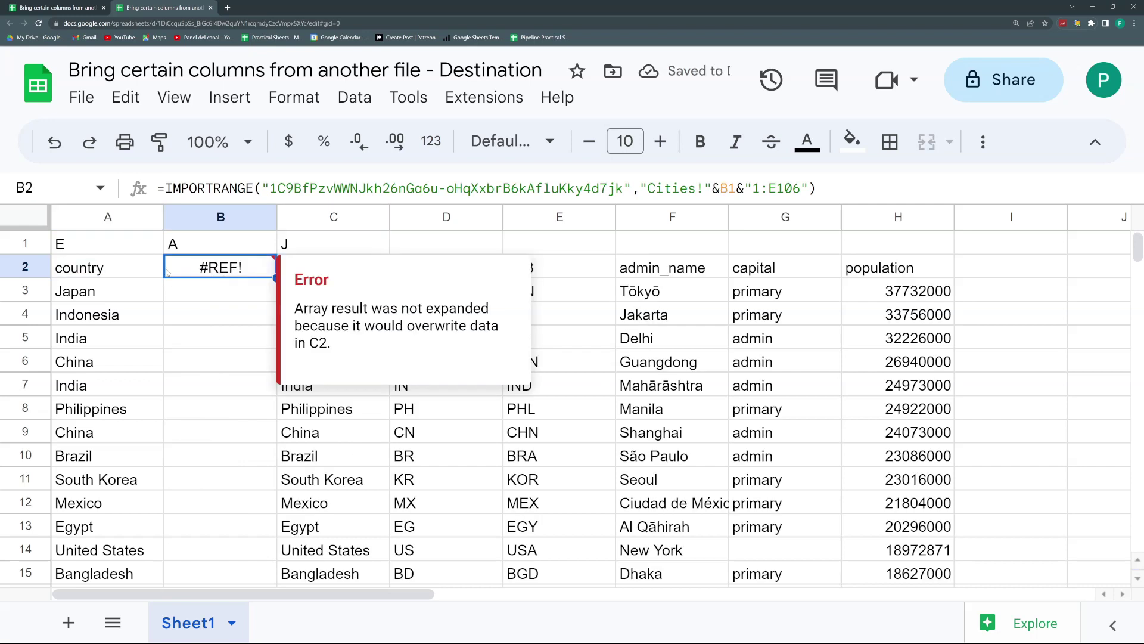
left_click(125, 269)
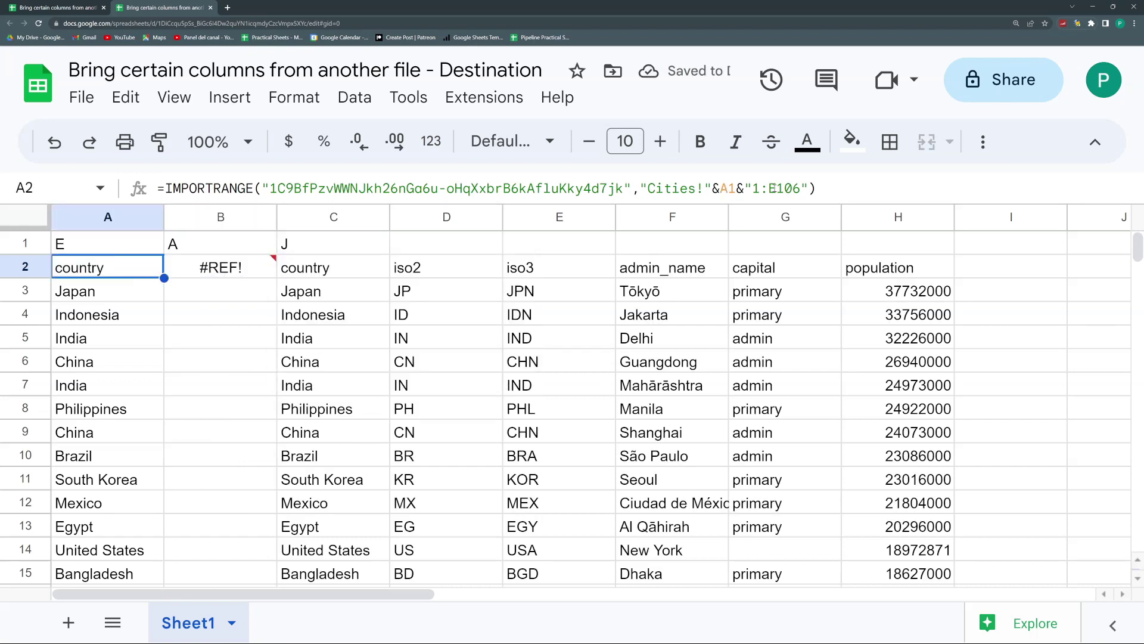
left_click_drag(768, 189, 777, 188)
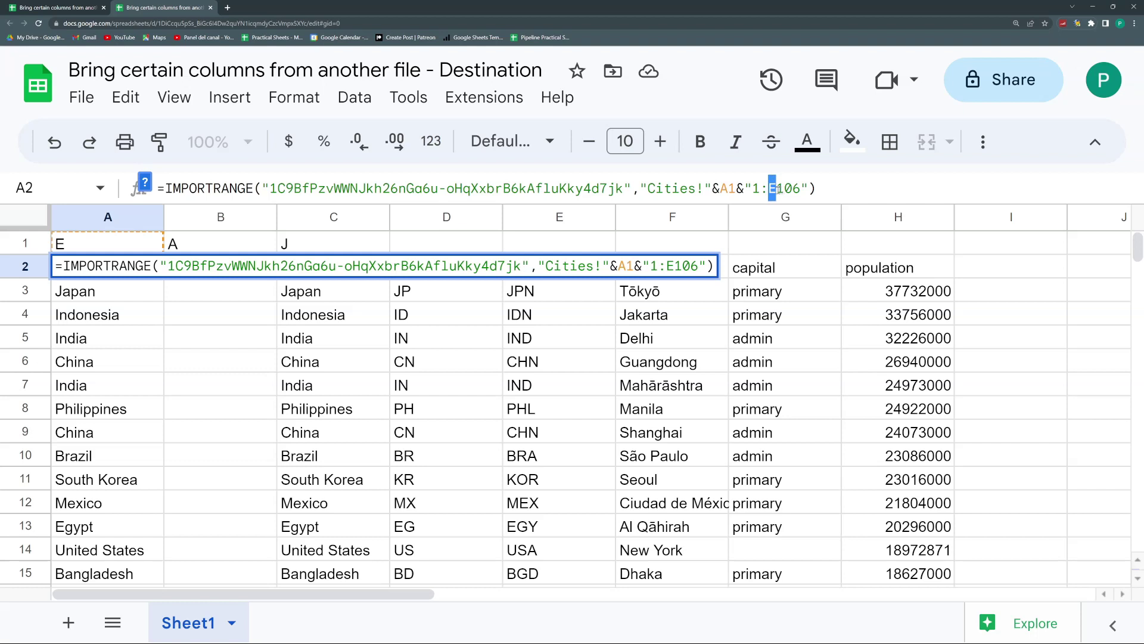
key("Left")
type("\"&\"")
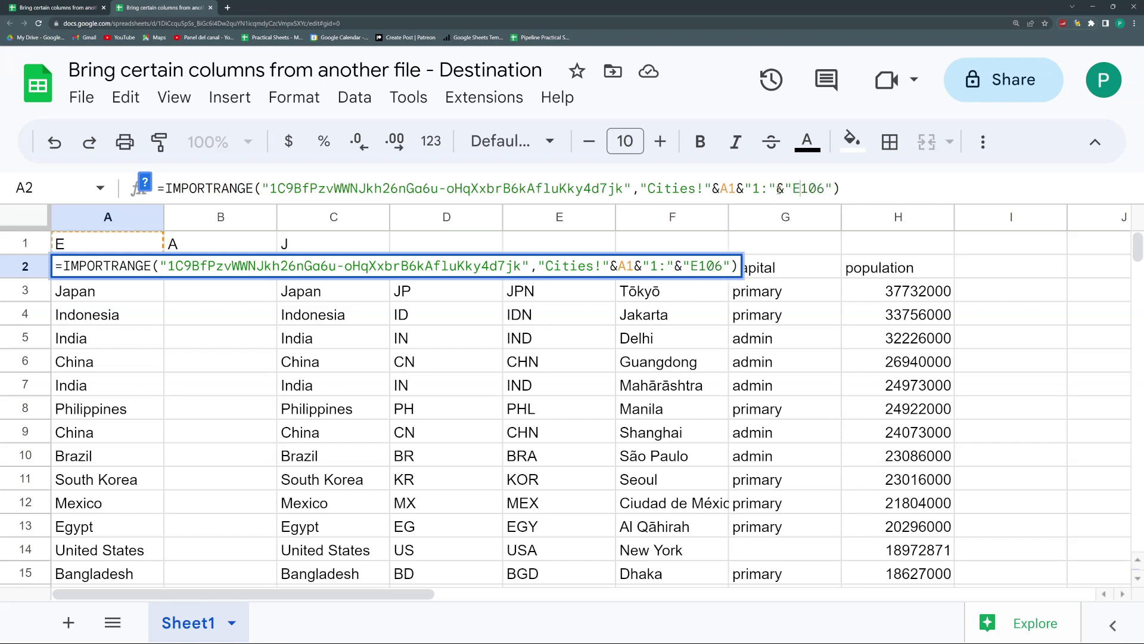
key("Right")
type("\"&\"")
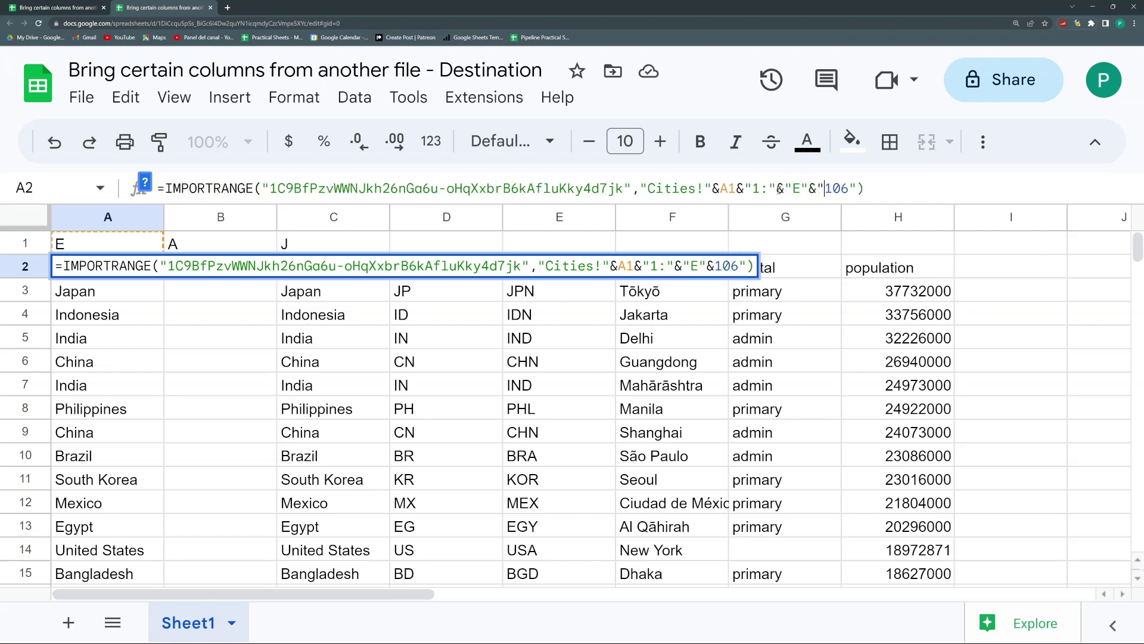
key("shift+Left")
key("shift+Left")
key("shift+Left")
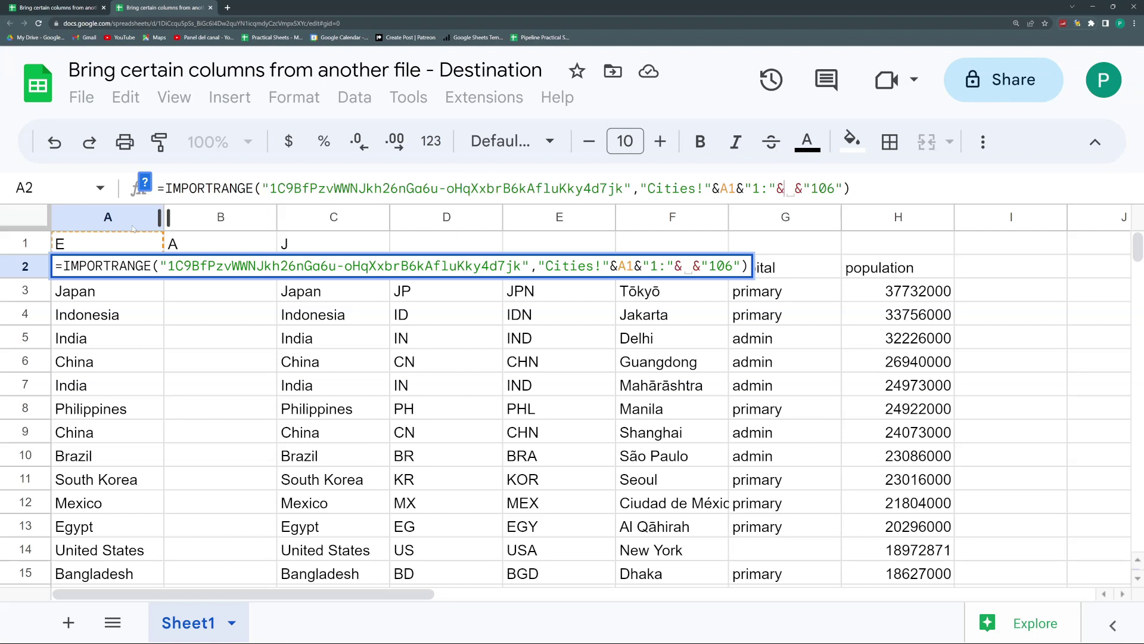
left_click(115, 247)
key("Return")
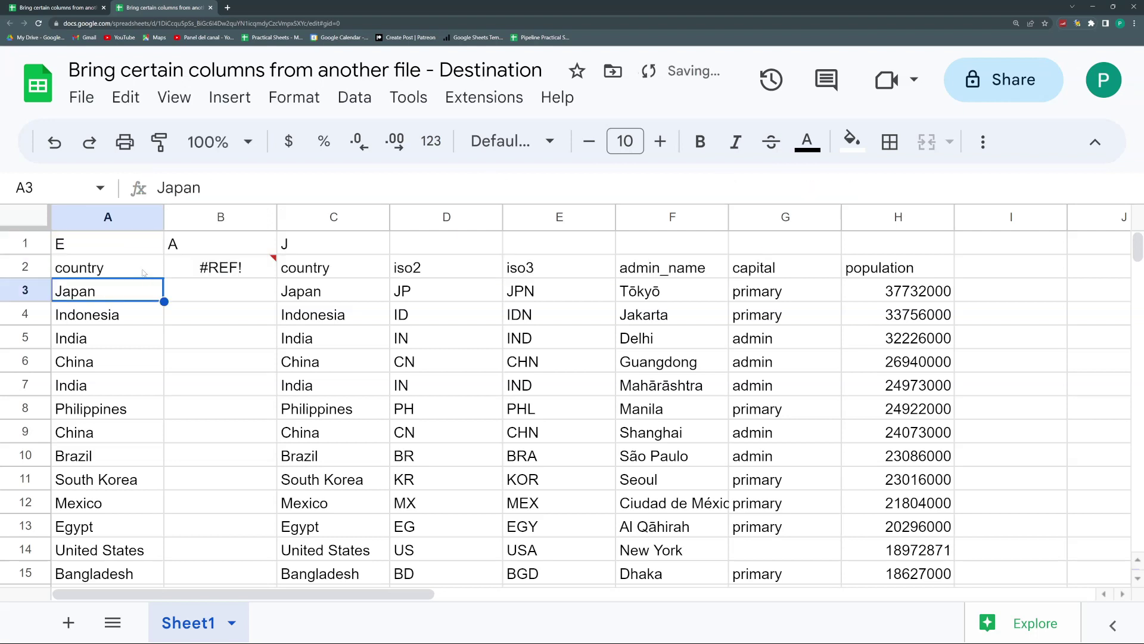
left_click(151, 276)
left_click_drag(163, 278, 325, 274)
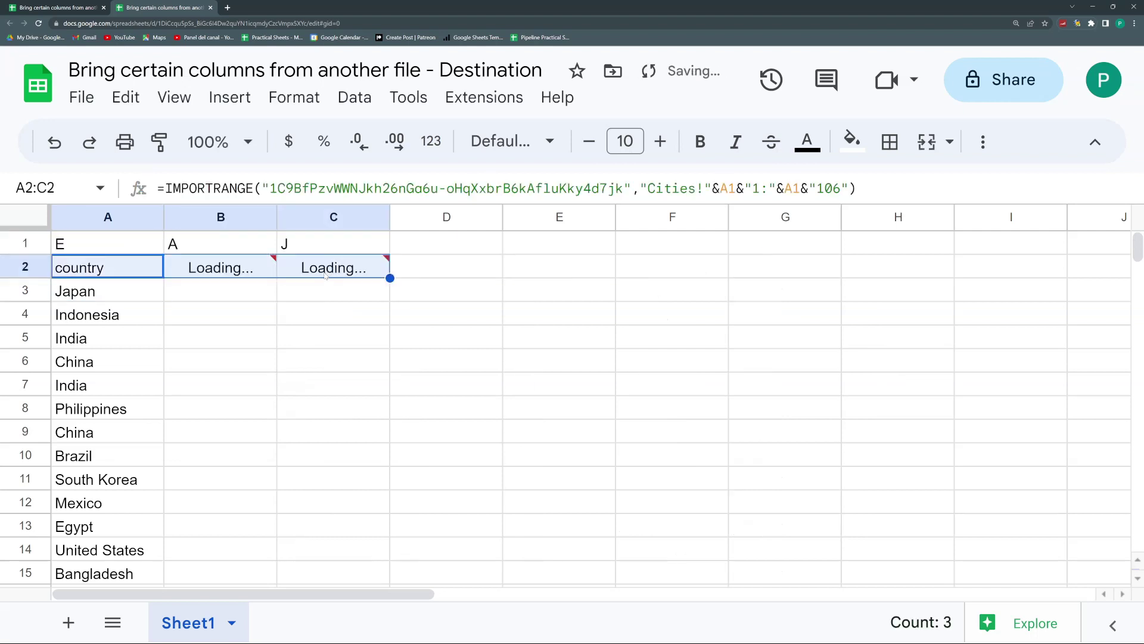
left_click(114, 249)
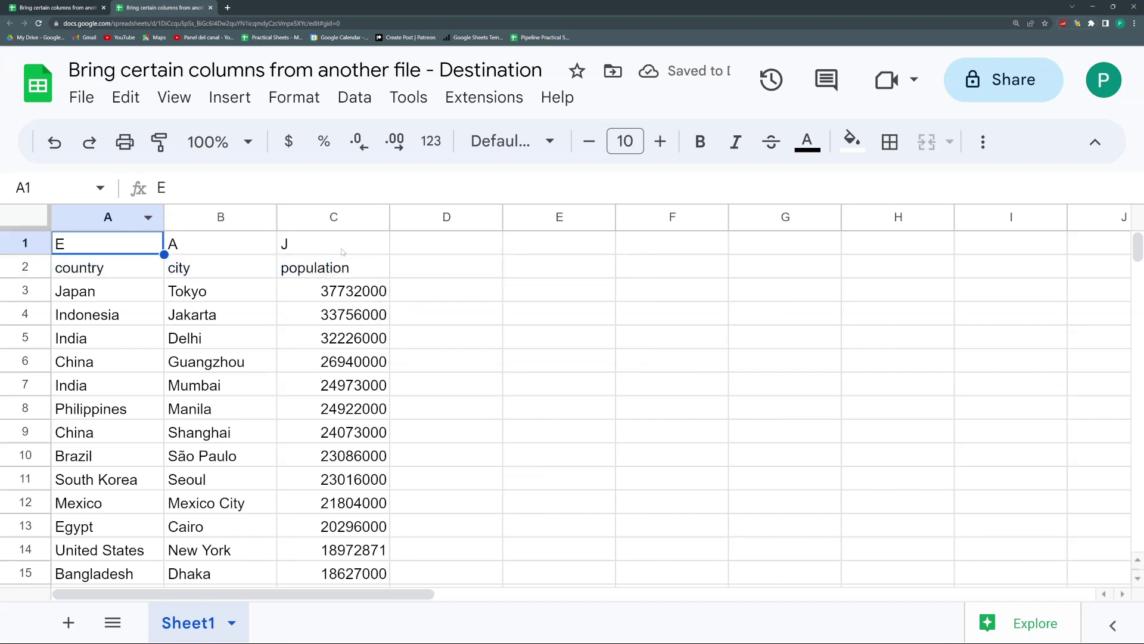
Step: Enter letters B, C and K in row 1 and fill the import formula across to F2
type("B")
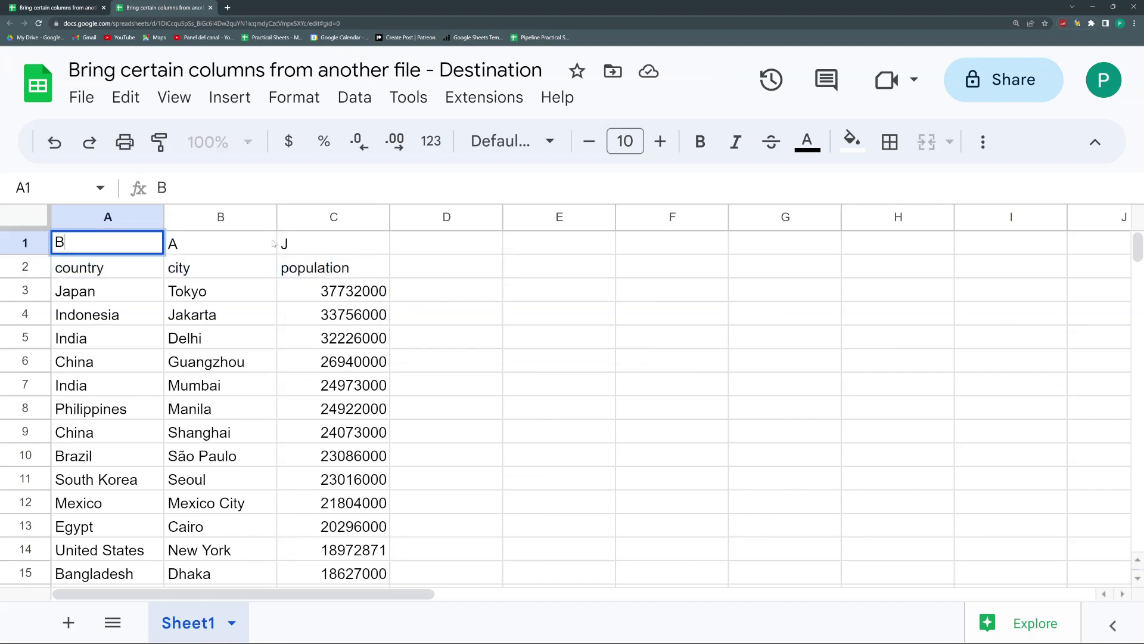
key("Tab")
type("C")
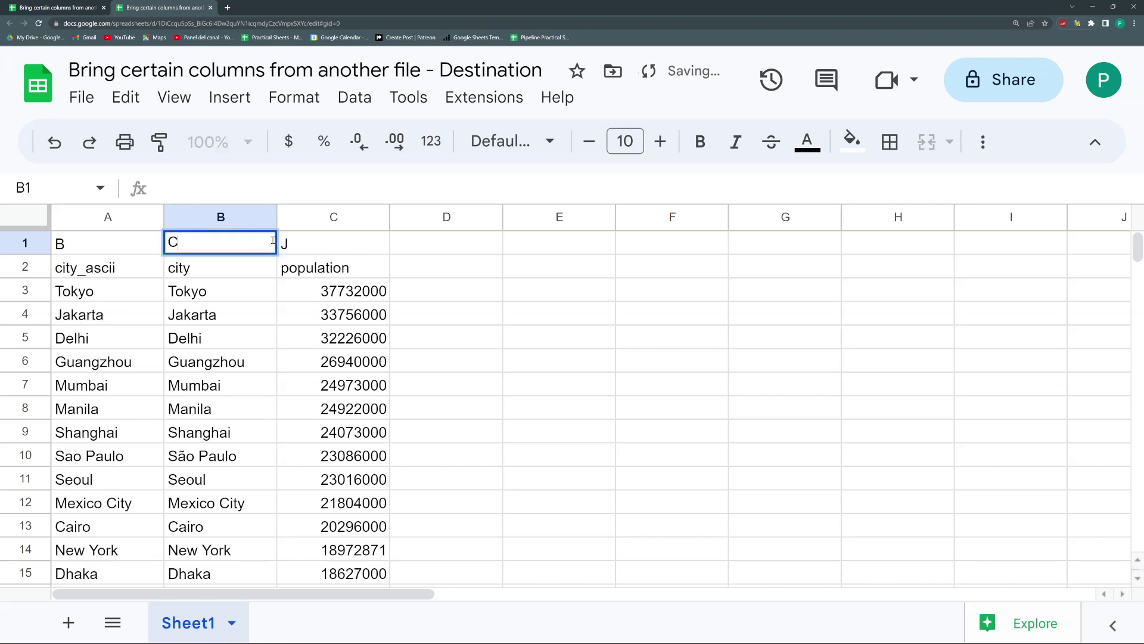
key("Tab")
type("K")
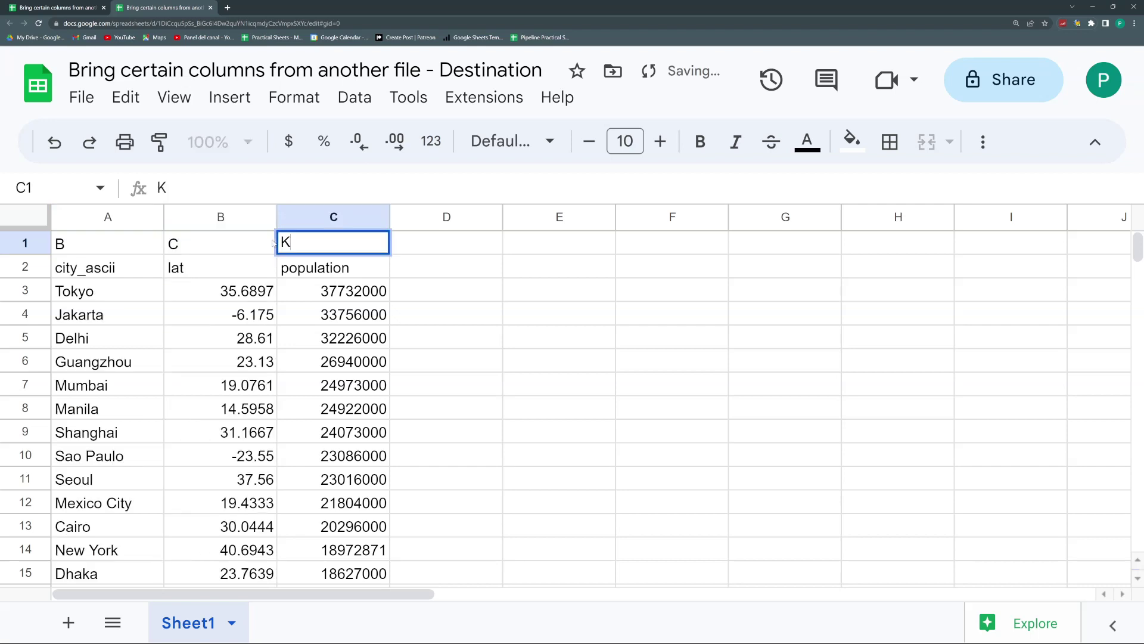
key("Down")
left_click_drag(390, 278, 683, 280)
key("Right")
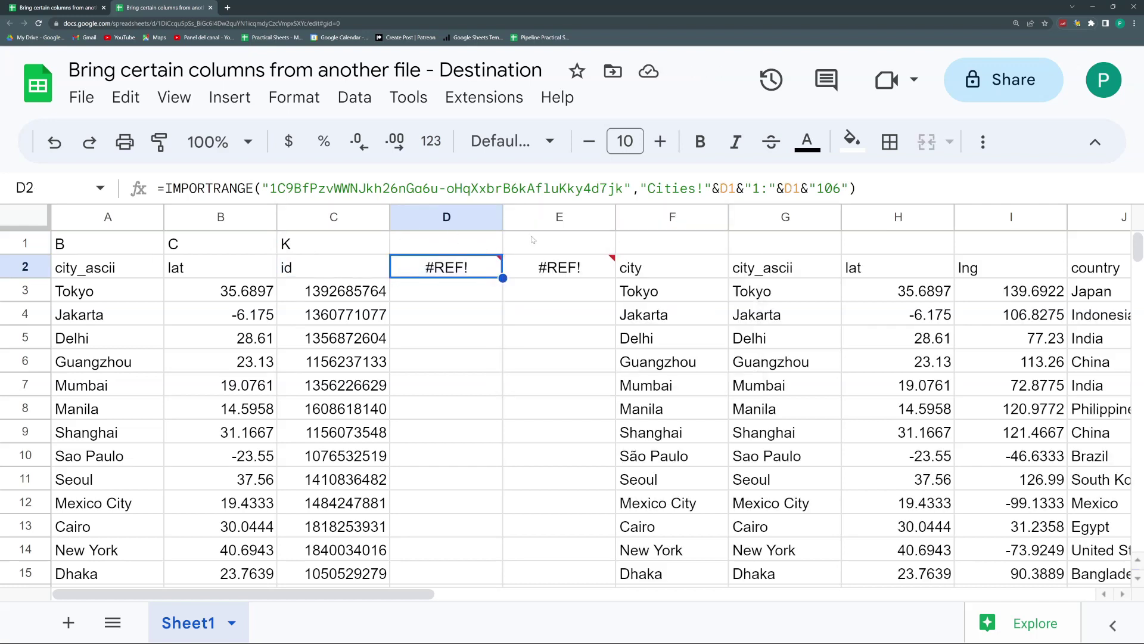
Step: Set A1 to A and B1 to B, undoing an autocompleted city name
left_click(441, 249)
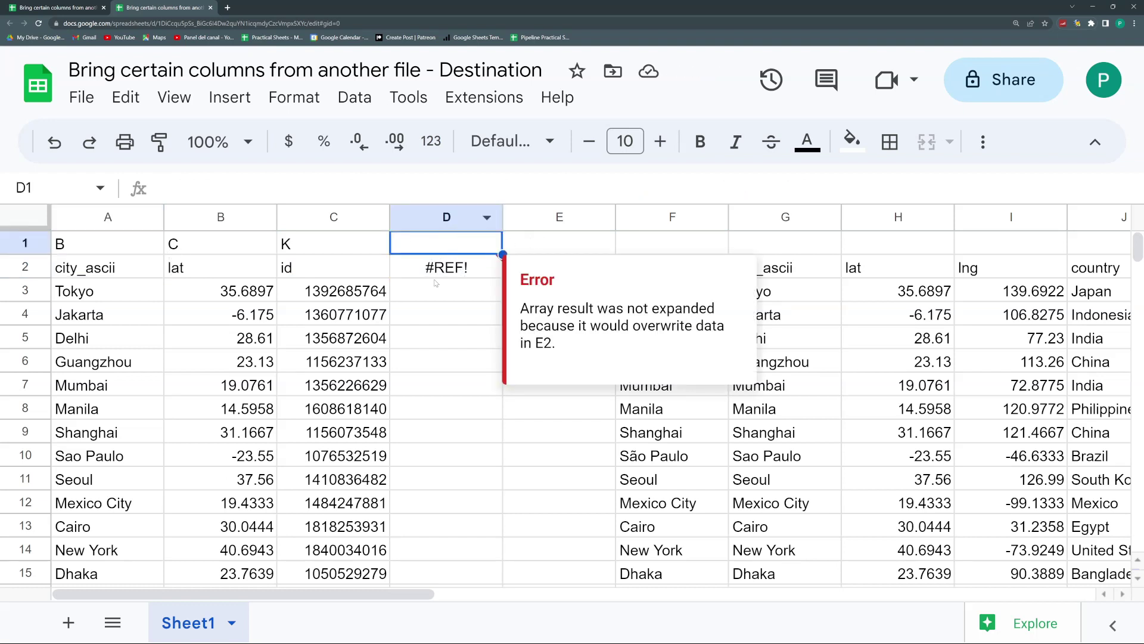
left_click(119, 249)
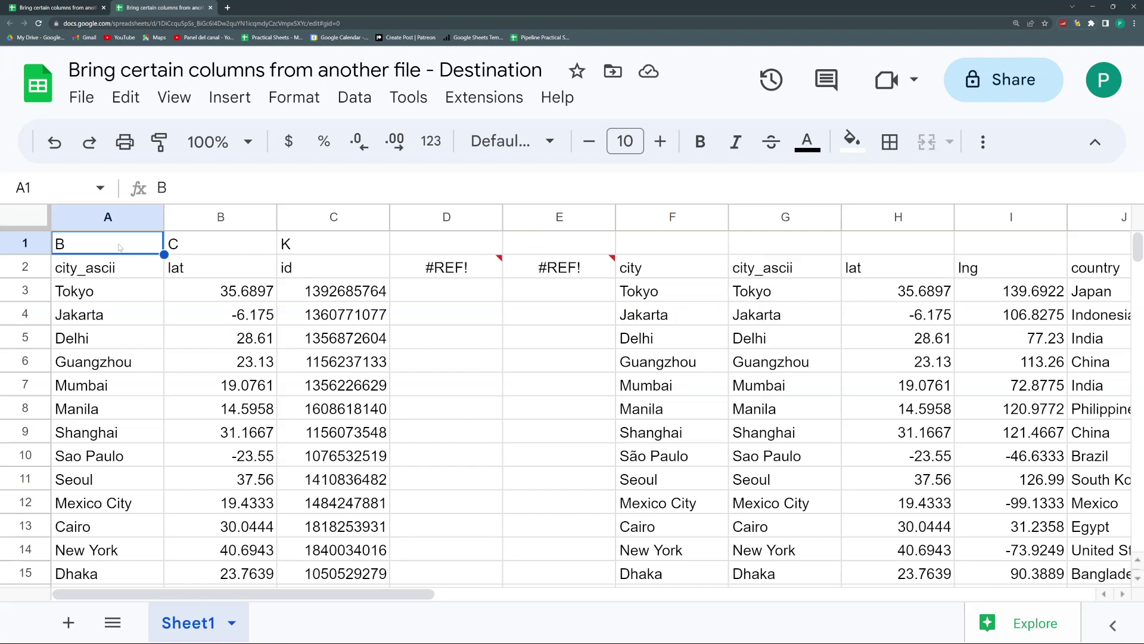
type("a")
key("BackSpace")
type("A")
key("Tab")
key("ctrl+z")
key("Tab")
type("B")
key("Tab")
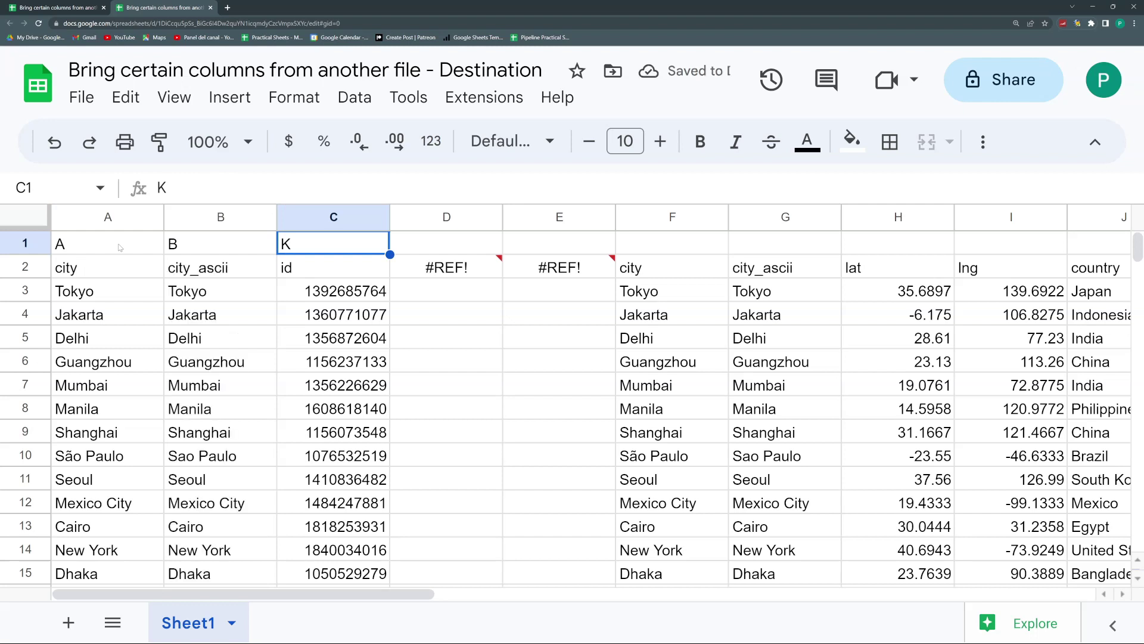
Step: Fill C1:F1 with letters D, F, K and G so column F imports iso3
type("D")
key("Tab")
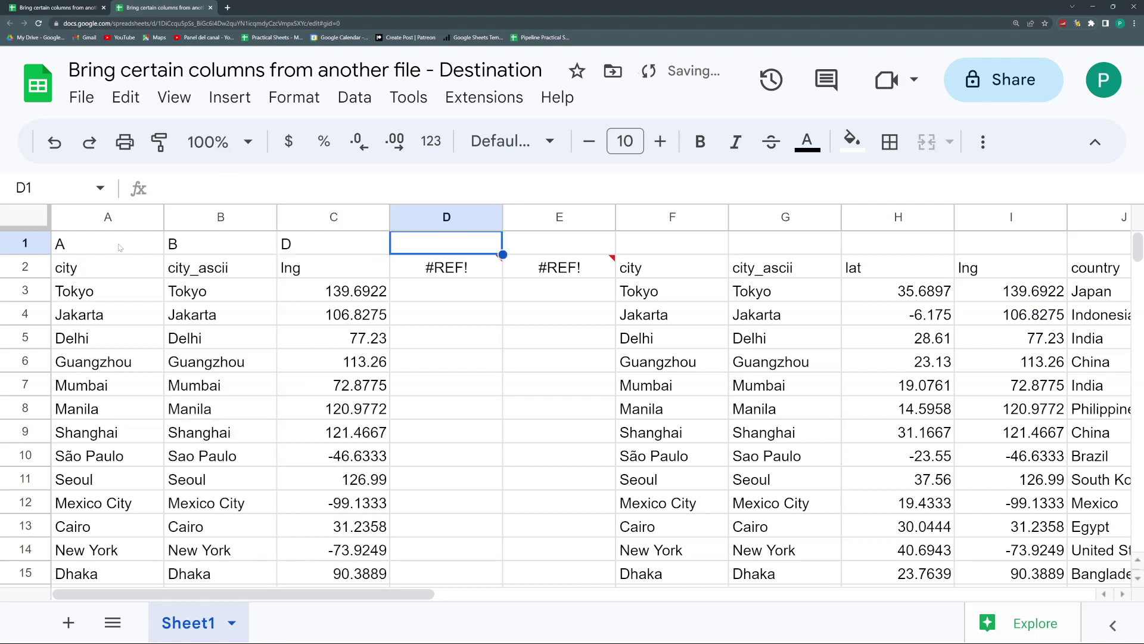
type("F")
key("Tab")
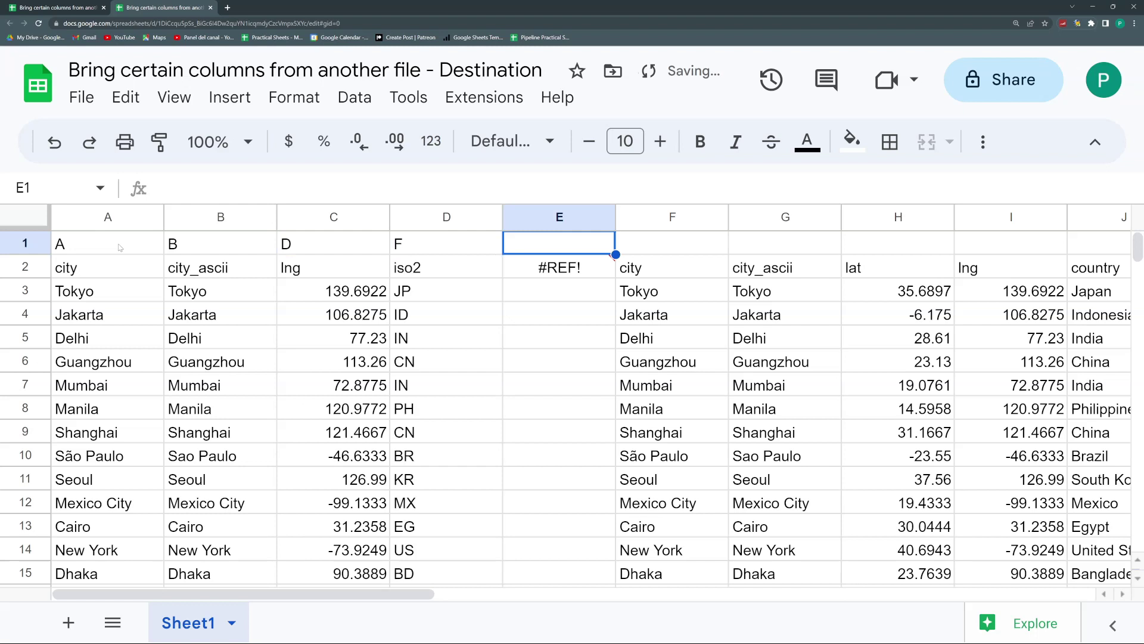
type("K")
key("Tab")
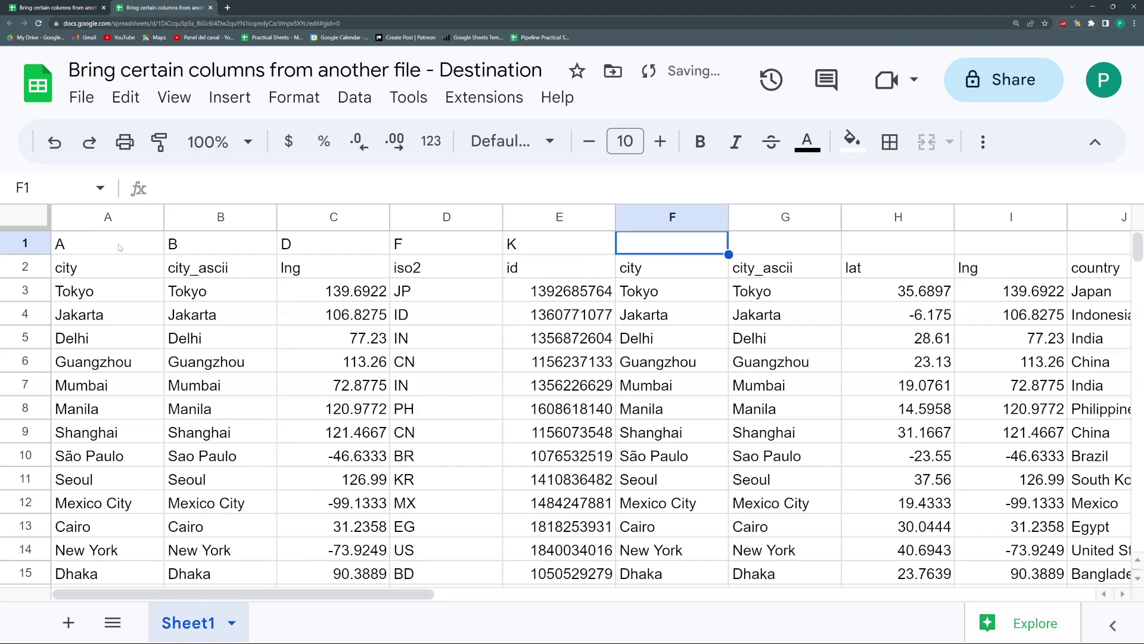
type("L")
key("Tab")
key("Left")
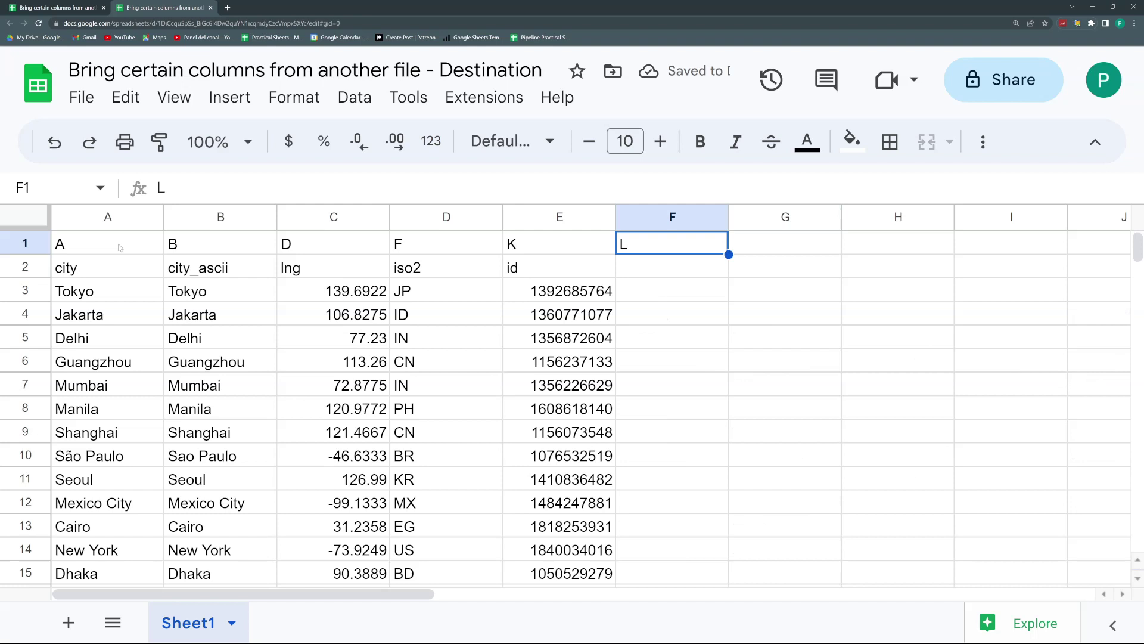
type("G")
key("Return")
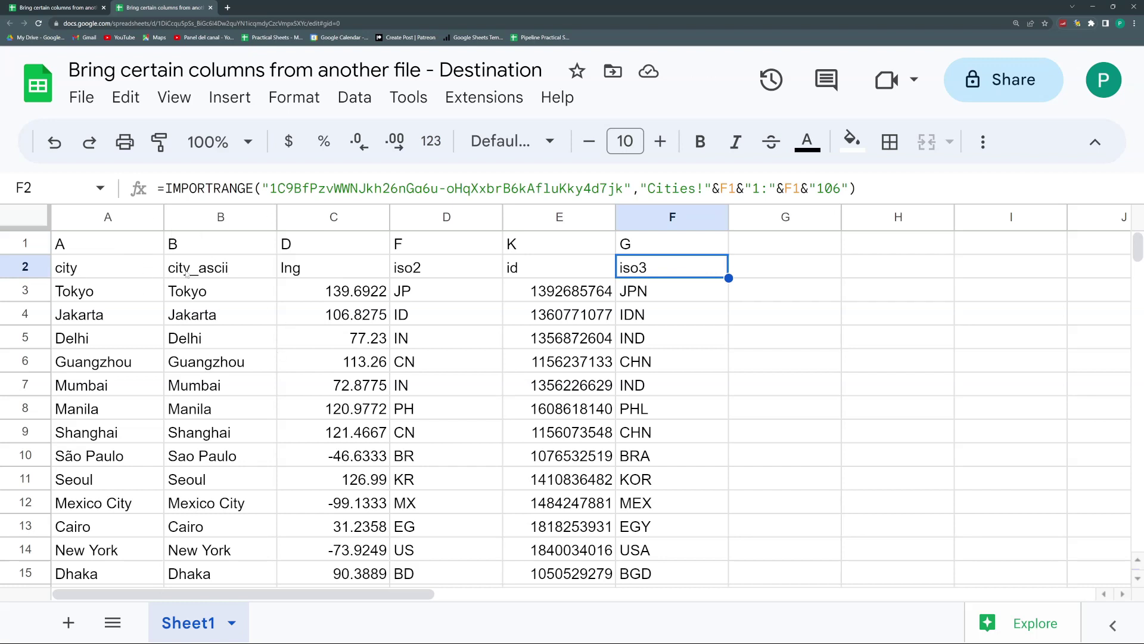
left_click(209, 269)
left_click(301, 270)
Step: Rename the Sheet1 tab to Multiple IR
left_click(463, 274)
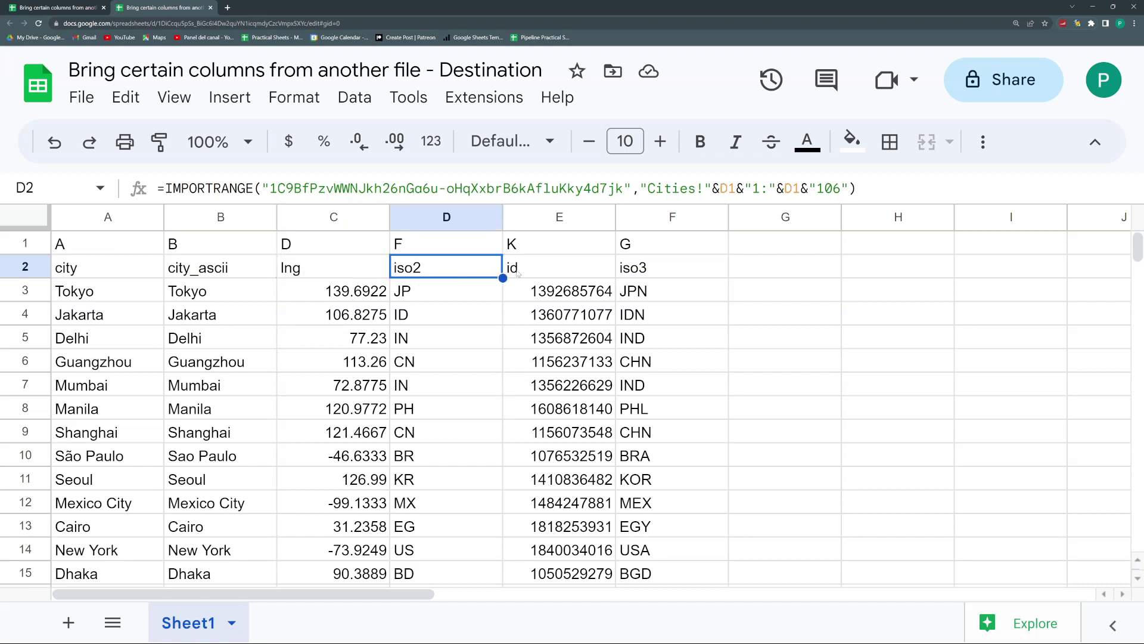
double_click(187, 623)
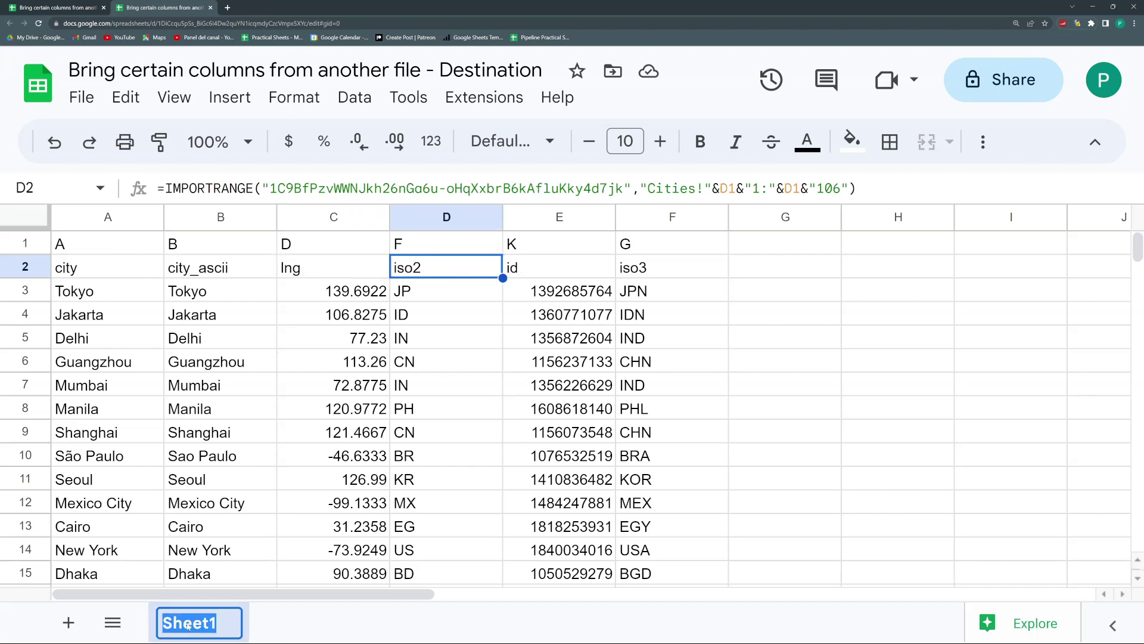
key("BackSpace")
type("Multip")
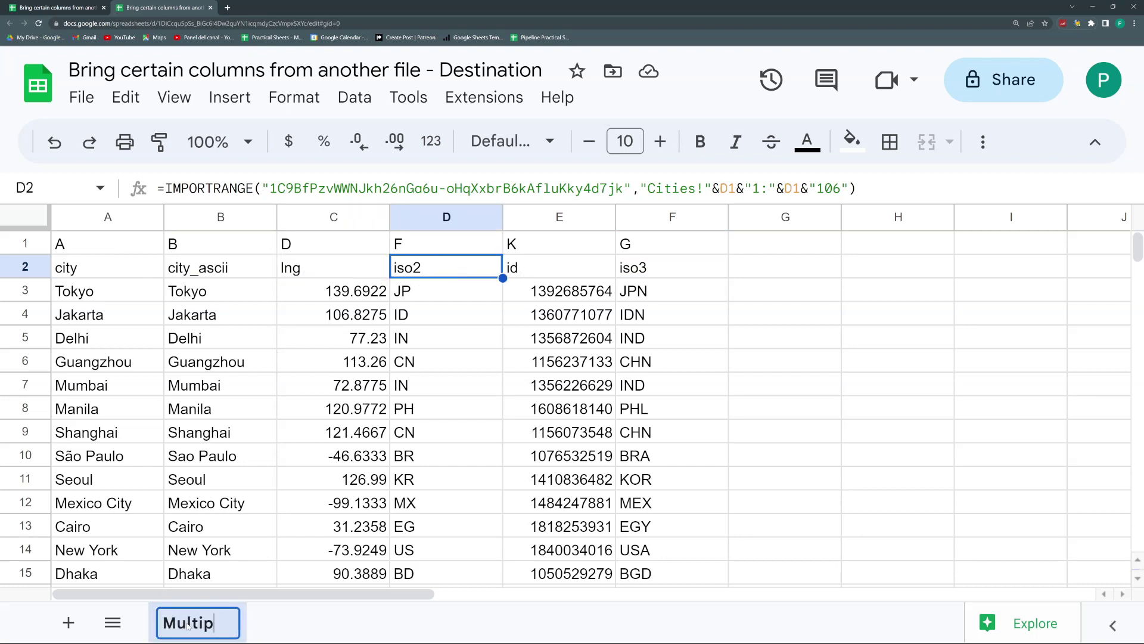
type("le IR")
key("Return")
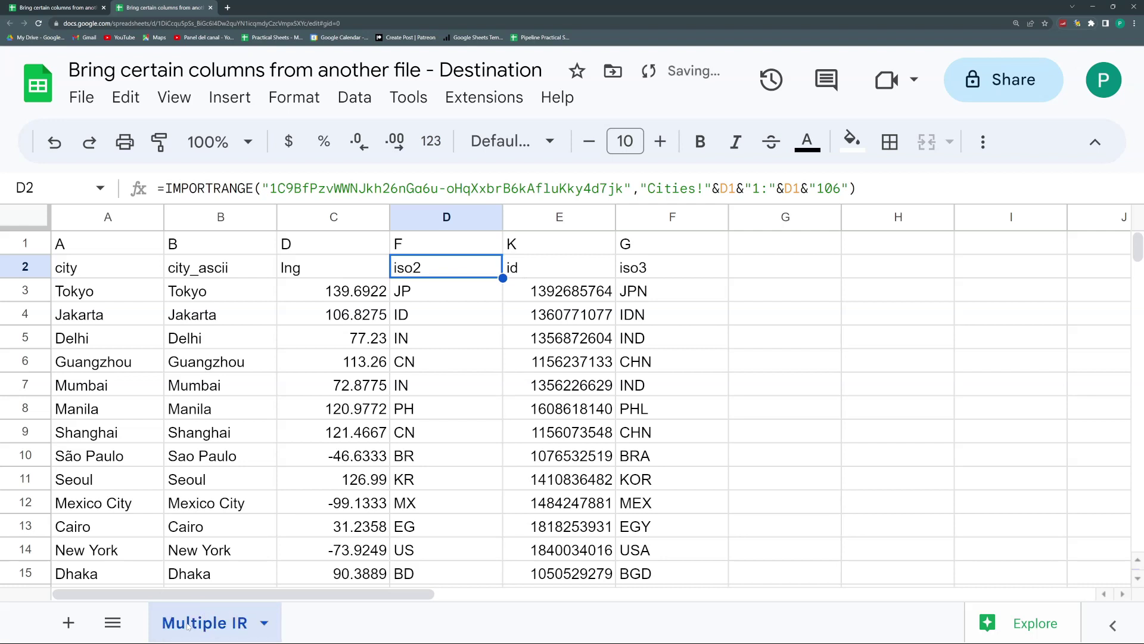
Step: Duplicate the Multiple IR sheet, creating Copy of Multiple IR
left_click(264, 622)
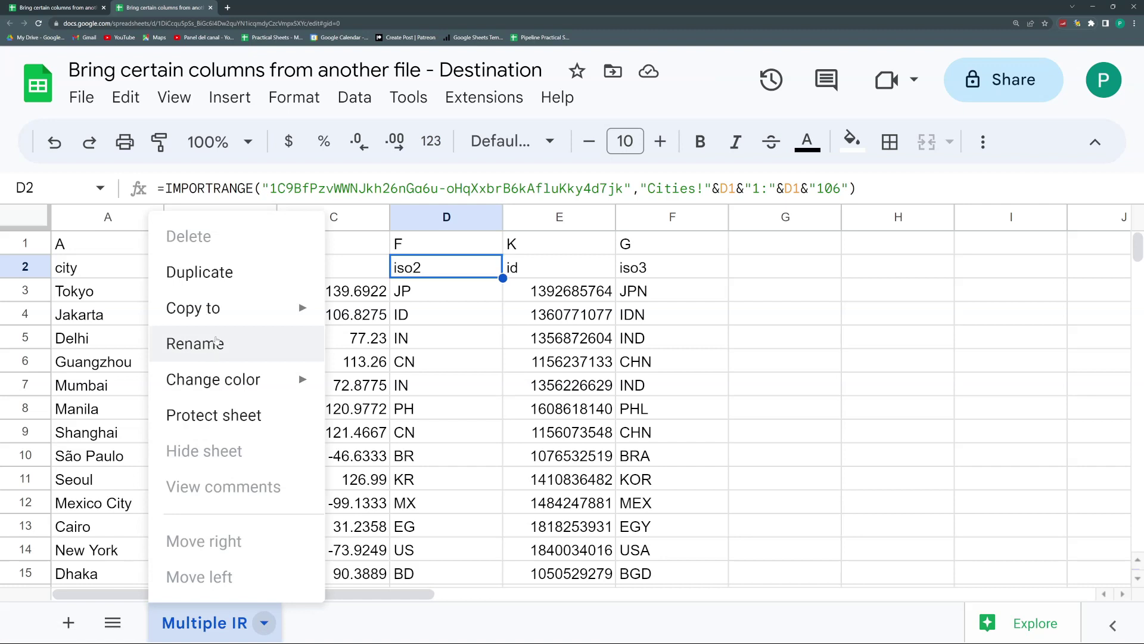
mouse_move(225, 325)
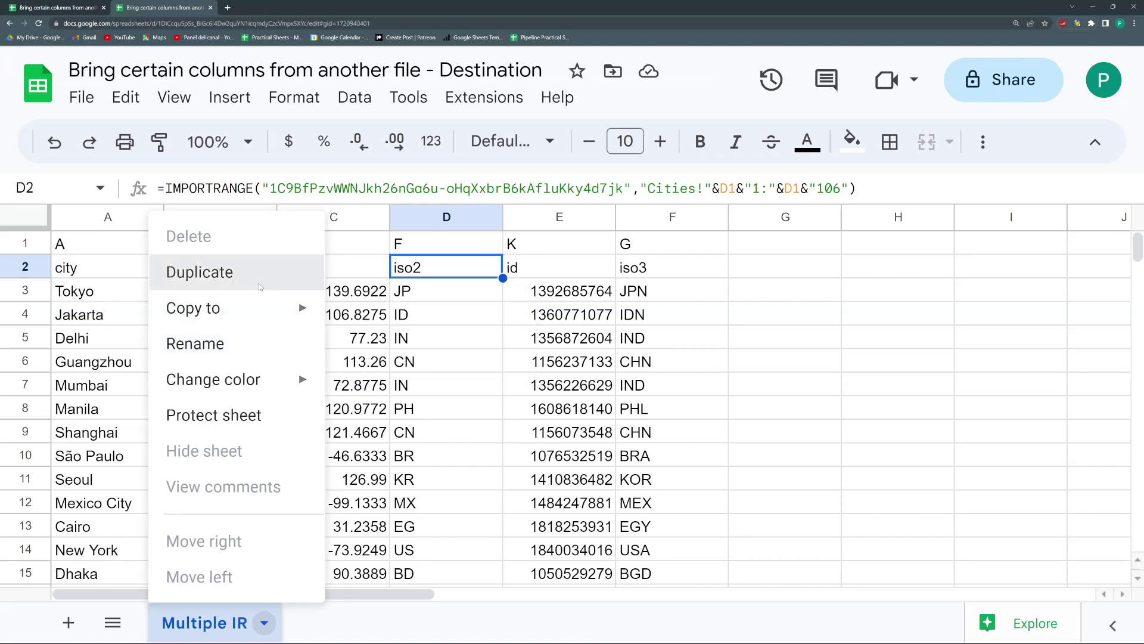
left_click(232, 273)
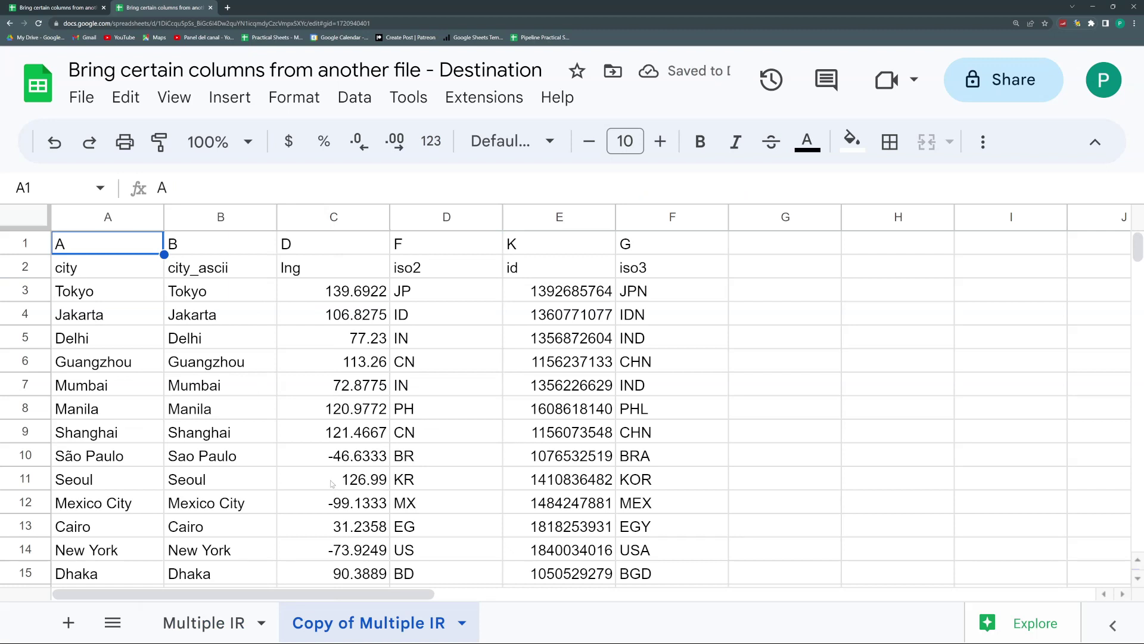
left_click(154, 246)
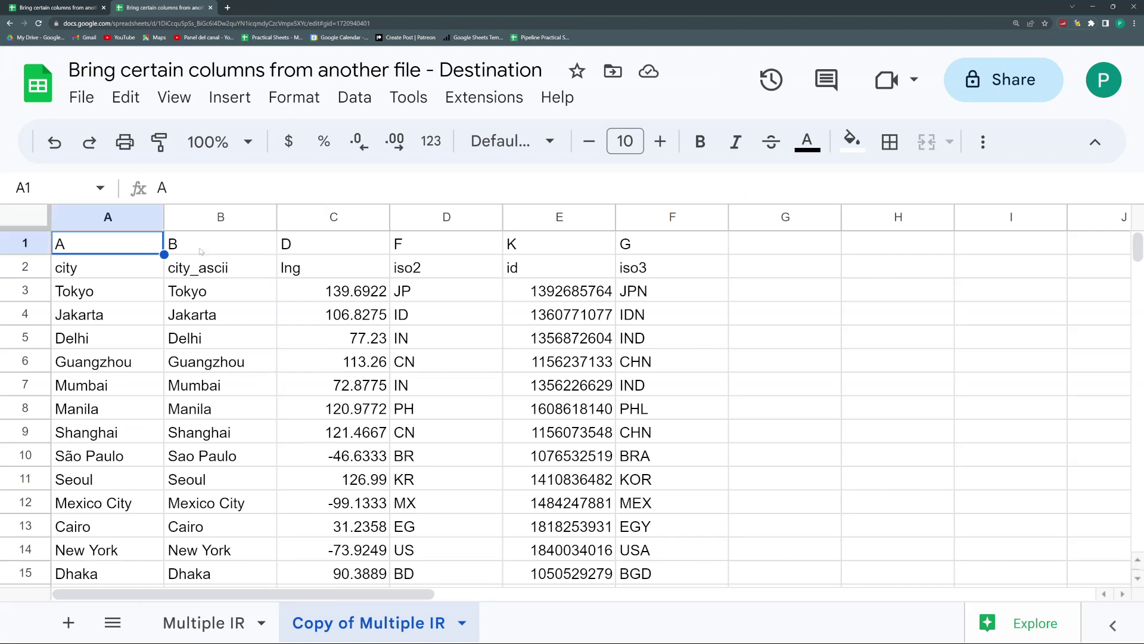
Step: Review the per-column import formulas in cells A2 through F2
key("Down")
left_click(218, 271)
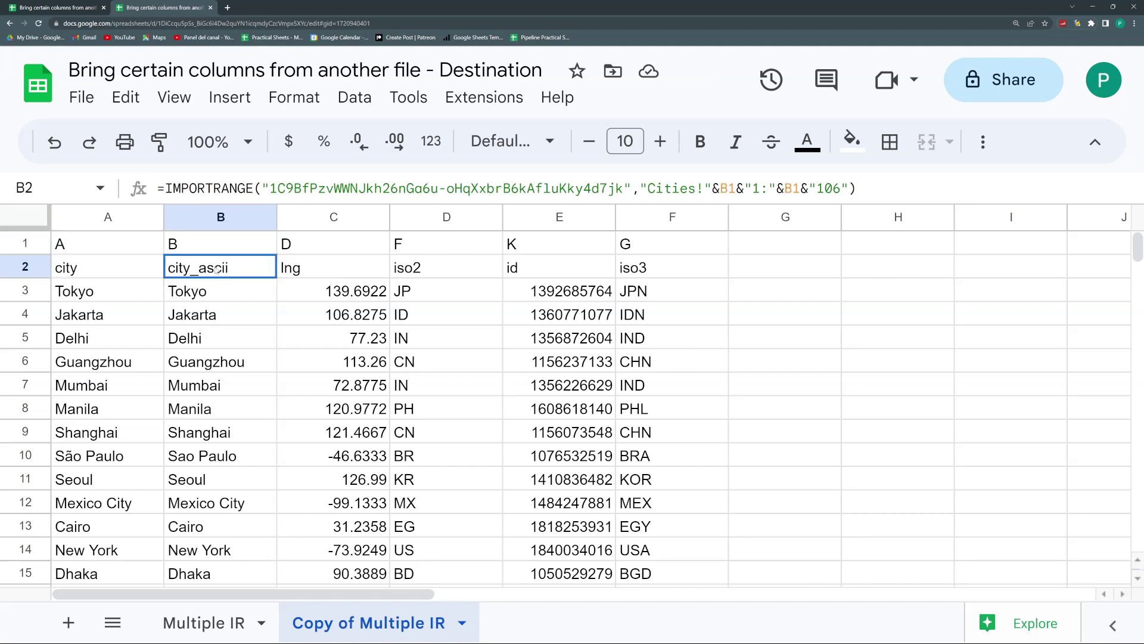
left_click(352, 260)
left_click(424, 260)
left_click(556, 260)
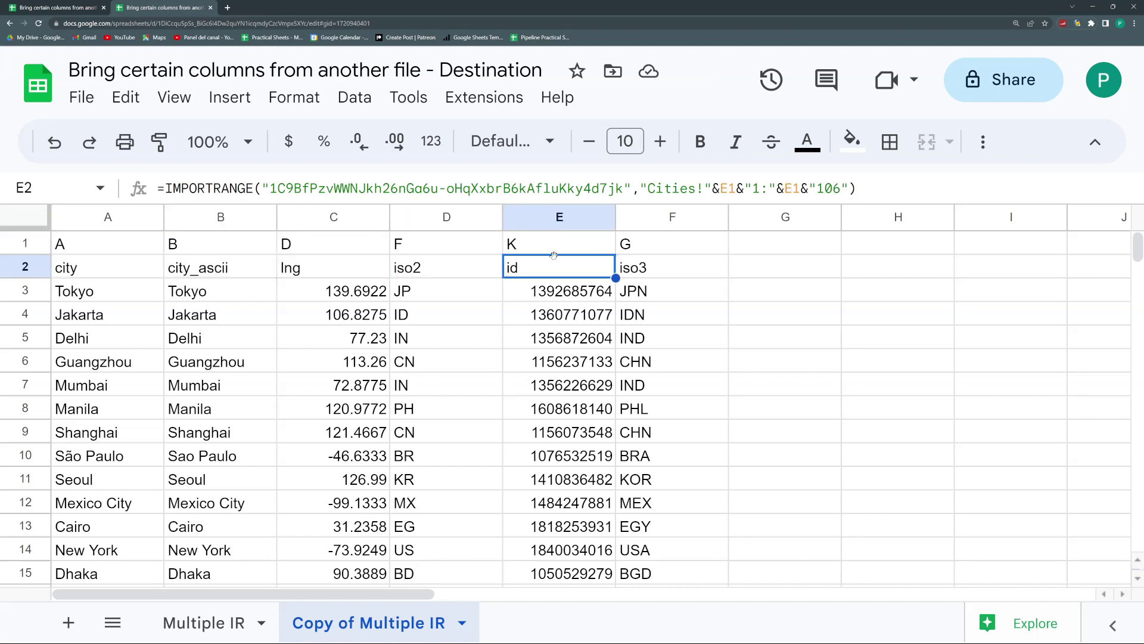
left_click(617, 263)
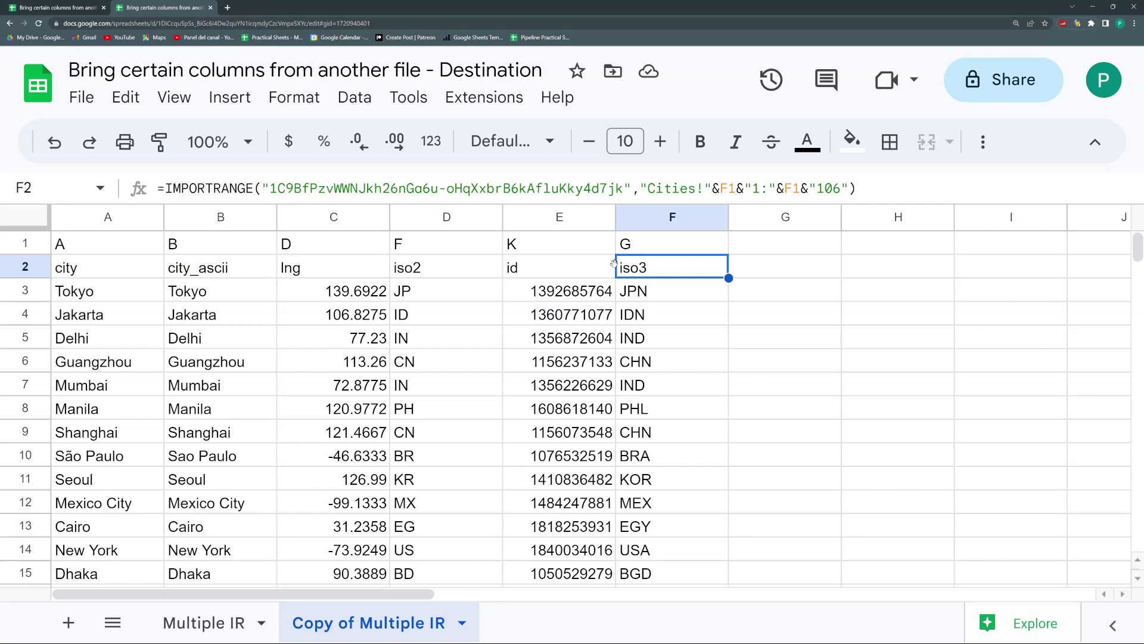
left_click(141, 275)
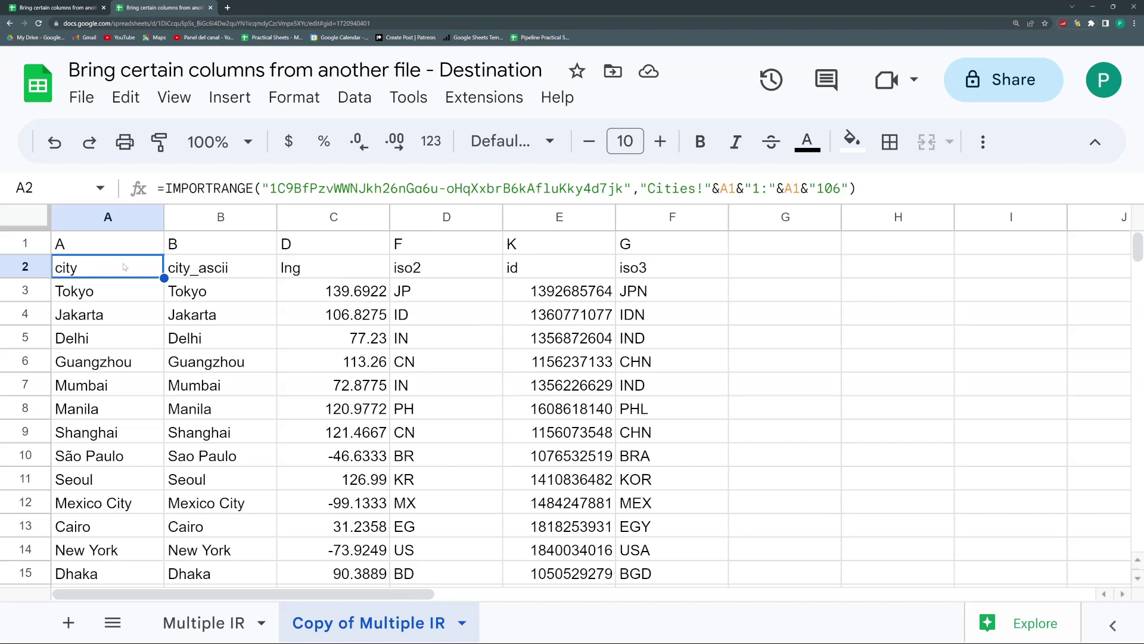
left_click(199, 268)
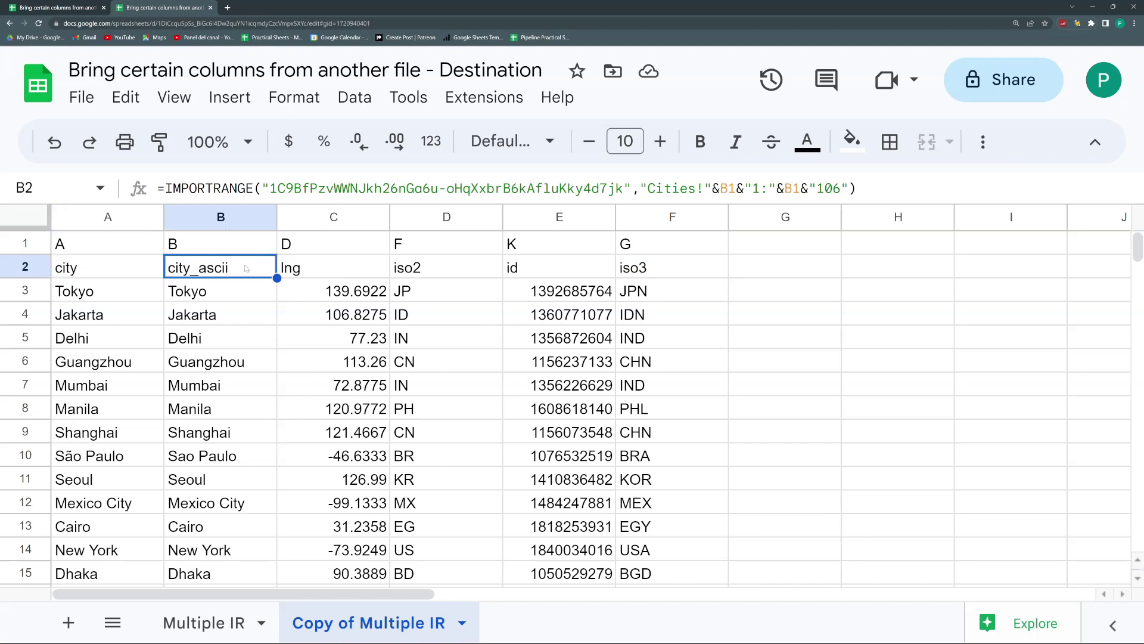
left_click(336, 268)
Step: Delete the imports in B2:F2 and change A2's range to Cities!A1:K106
left_click(220, 269)
key("ctrl+shift+Right")
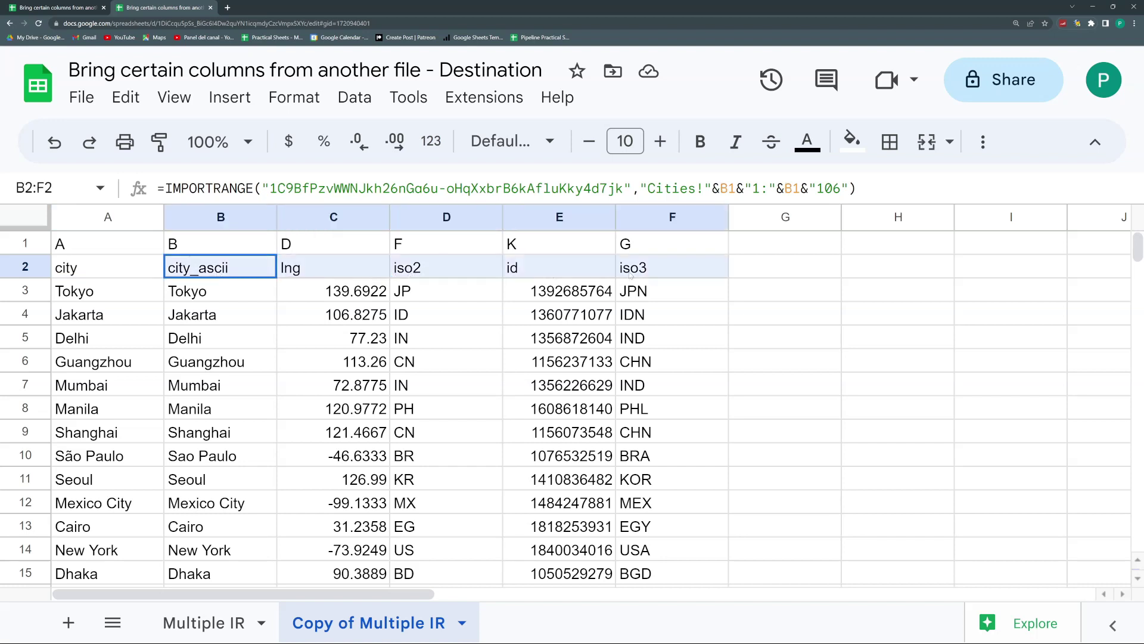
key("Delete")
left_click(126, 267)
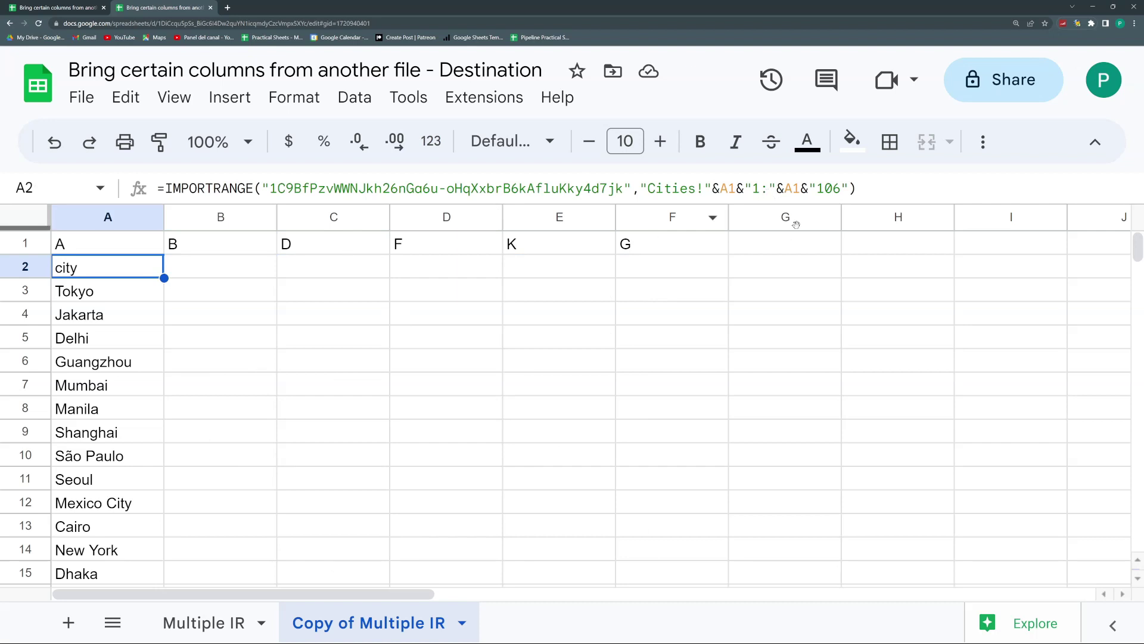
left_click_drag(815, 189, 713, 188)
key("BackSpace")
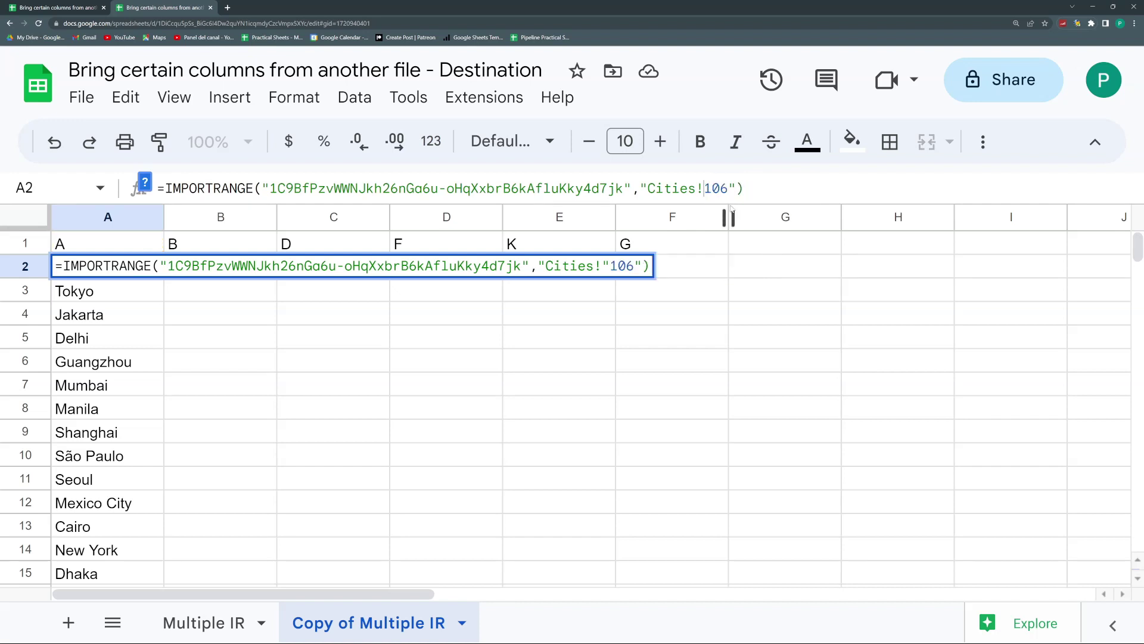
type("A")
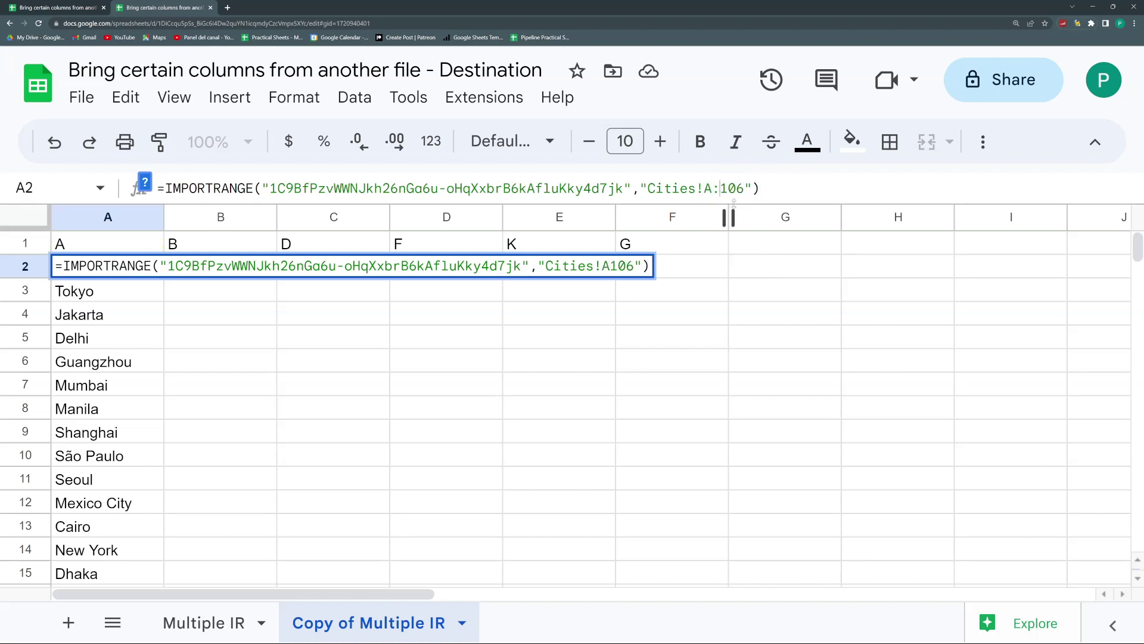
type("1:K")
key("Return")
Step: Delete row 1 holding the column letters
key("Up")
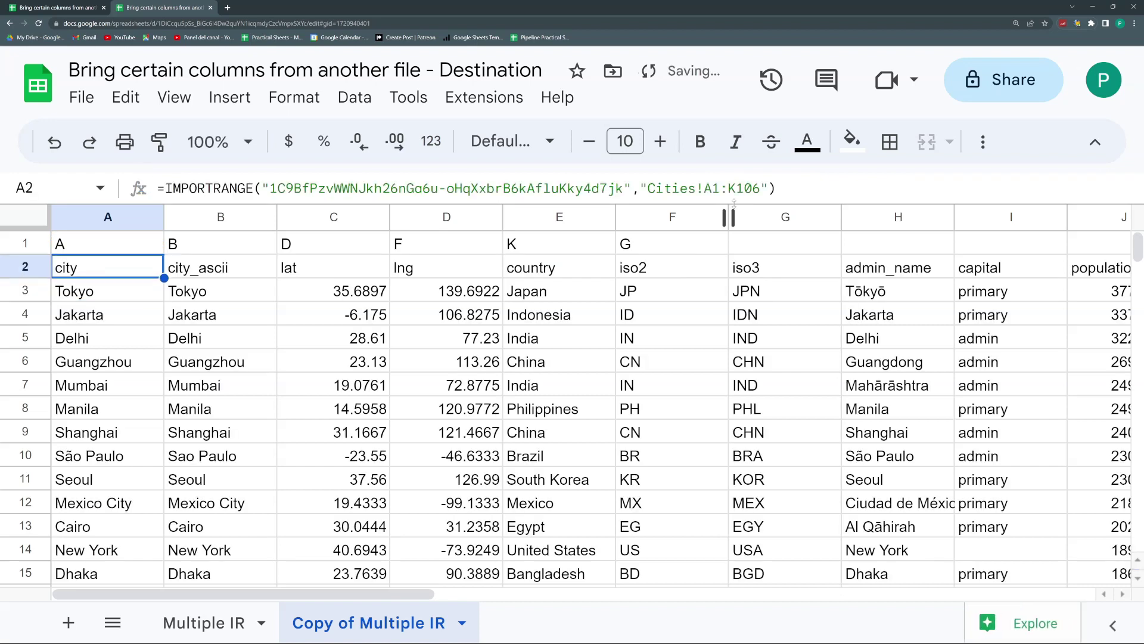
key("Up")
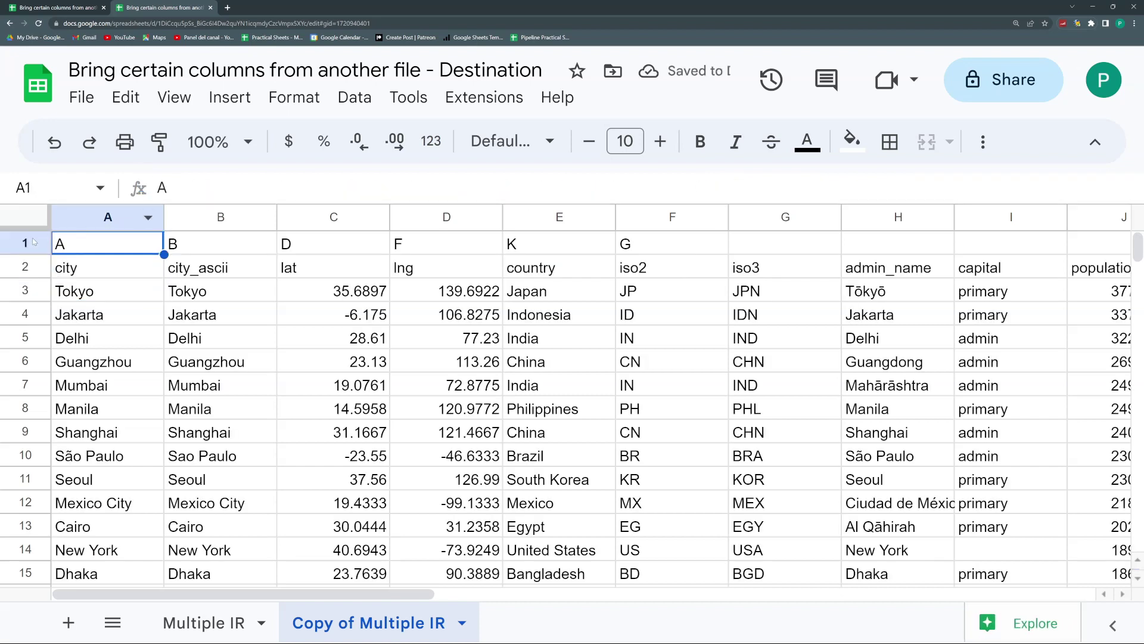
left_click(34, 242)
key("ctrl+alt+minus")
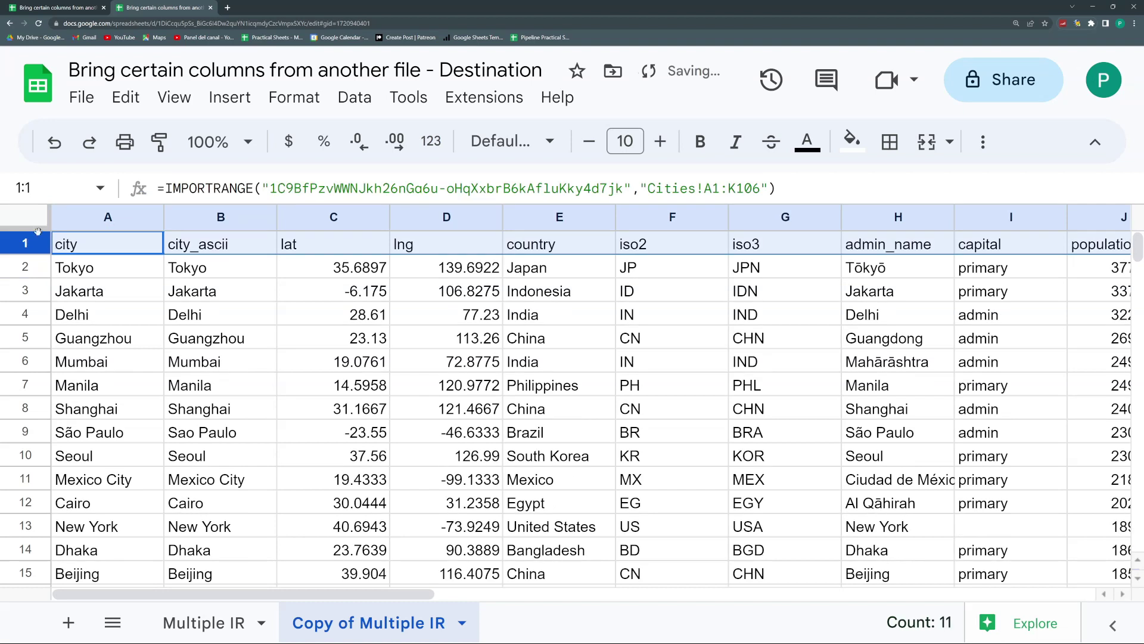
Step: Narrow A1's import range to Cities!A1:C106, then return to the Multiple IR sheet
left_click(145, 243)
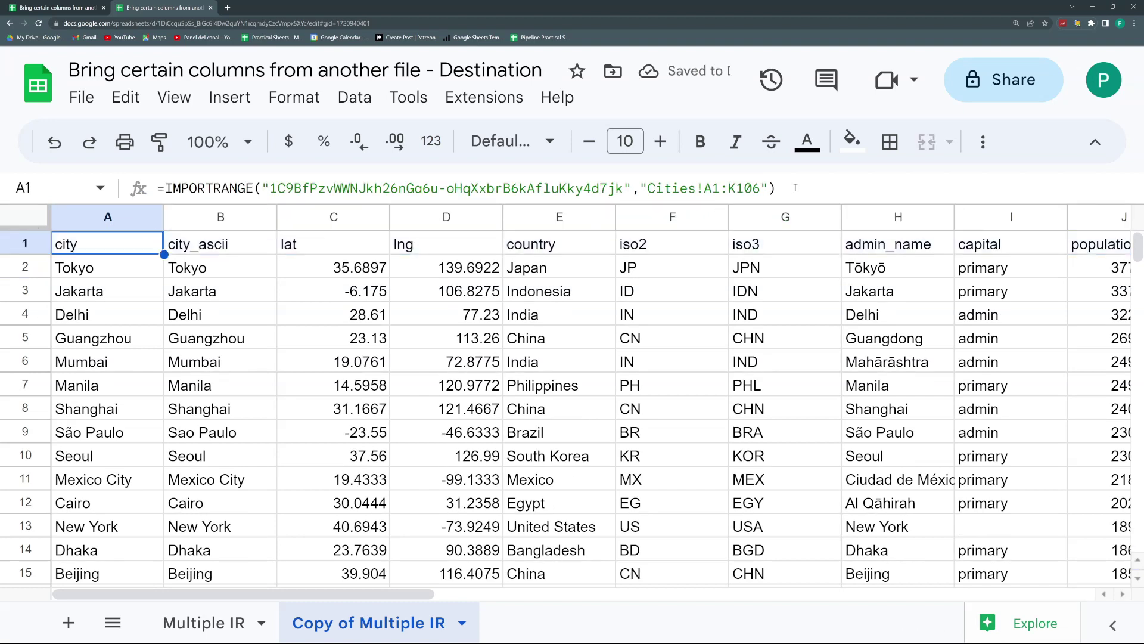
left_click(739, 188)
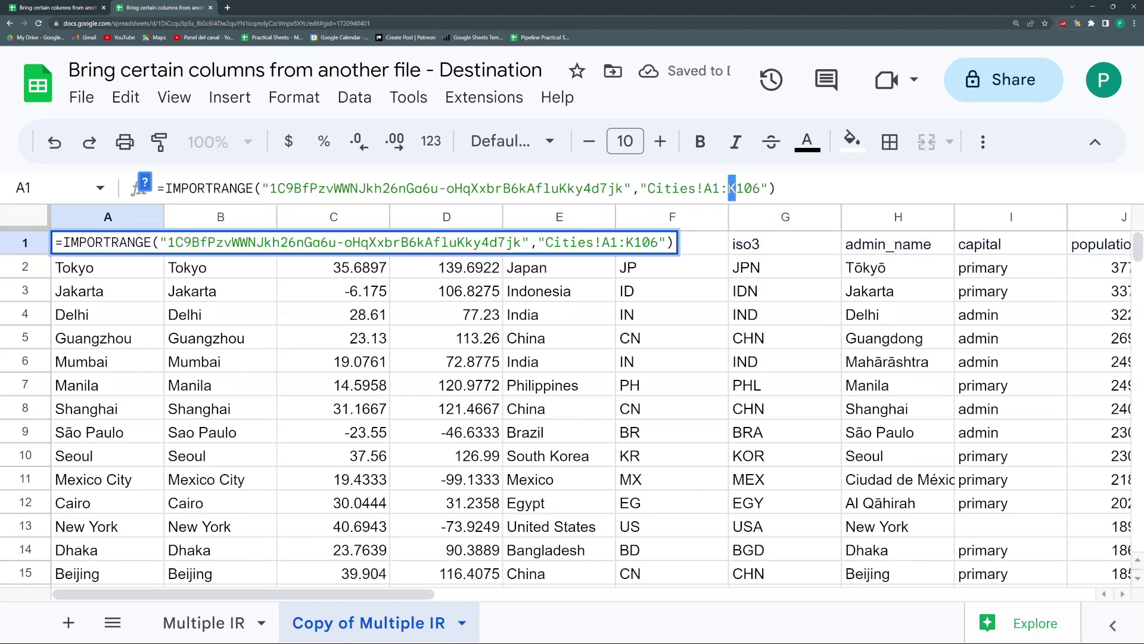
key("BackSpace")
type("C")
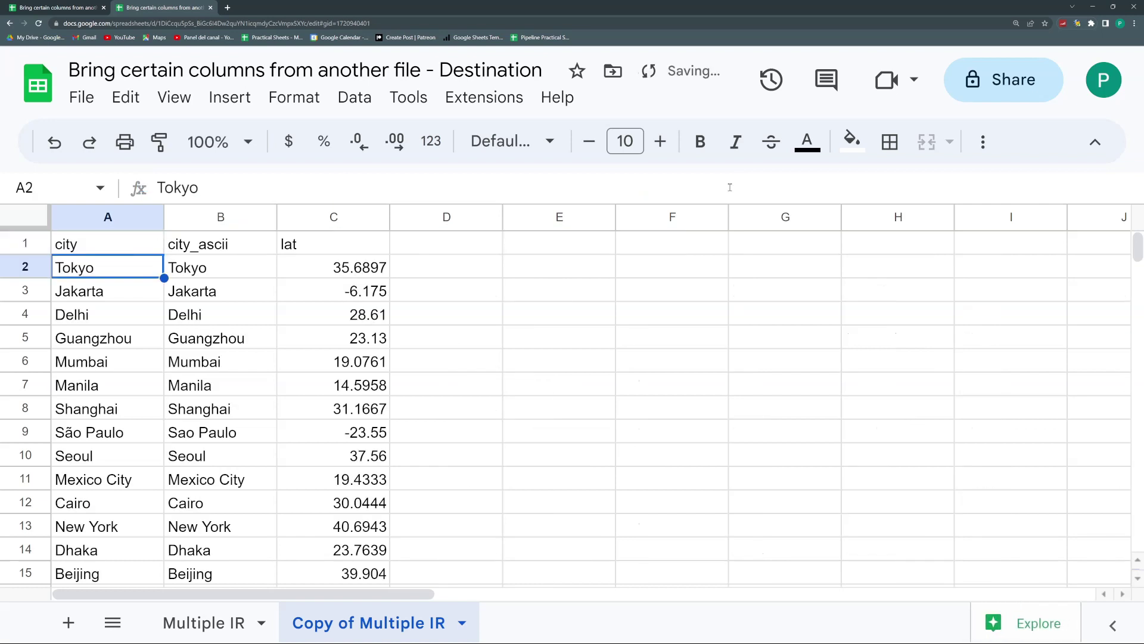
key("Up")
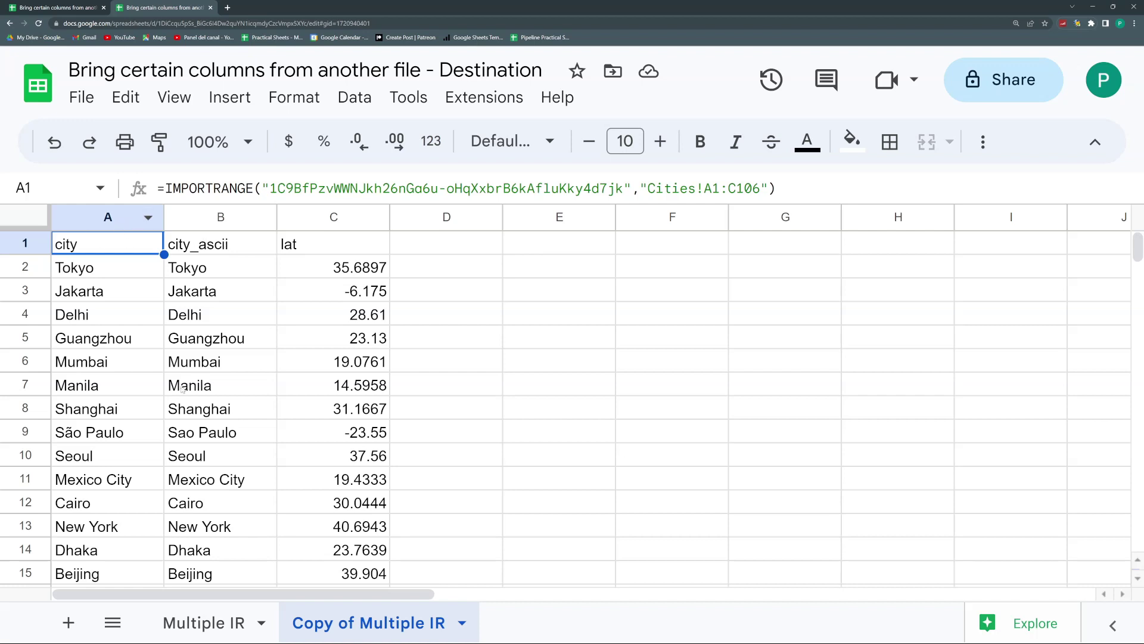
left_click(236, 621)
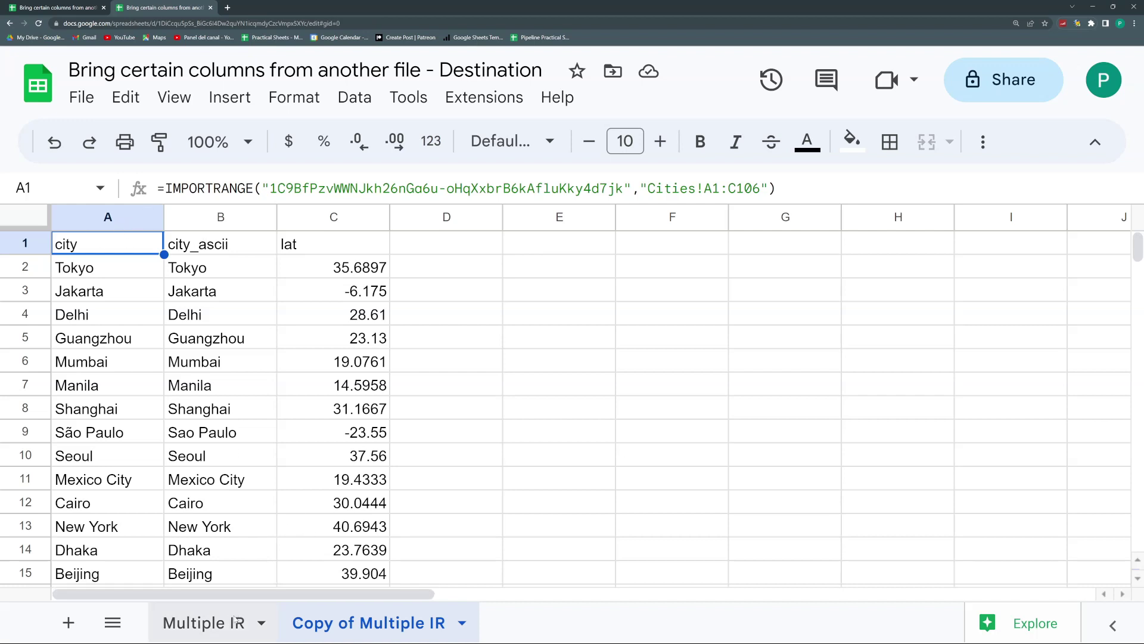
left_click(320, 620)
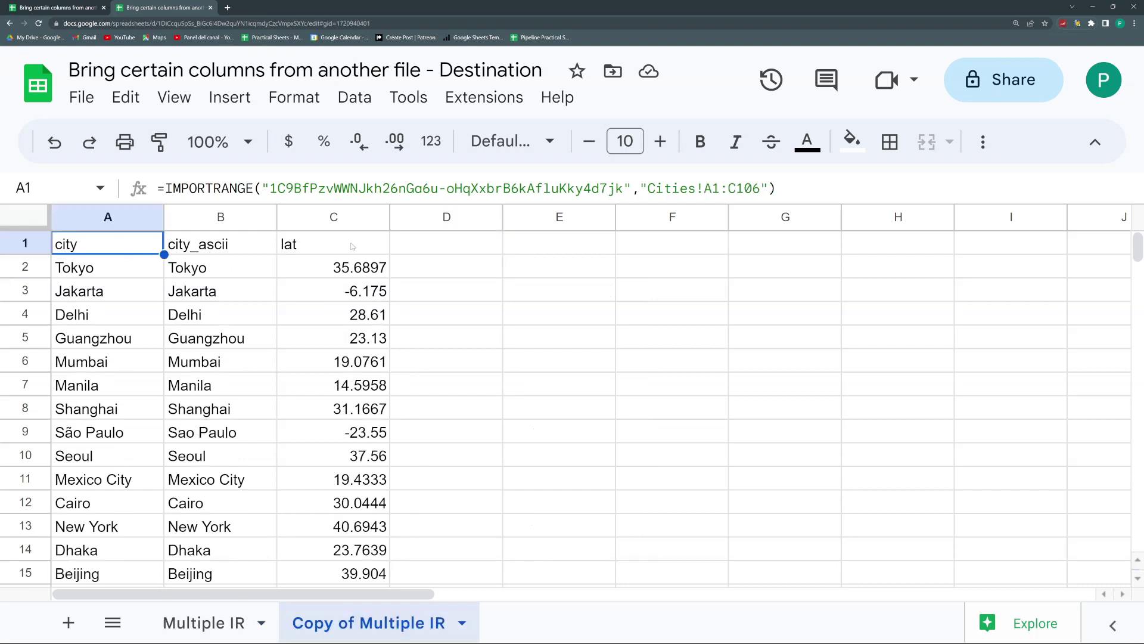
left_click(405, 249)
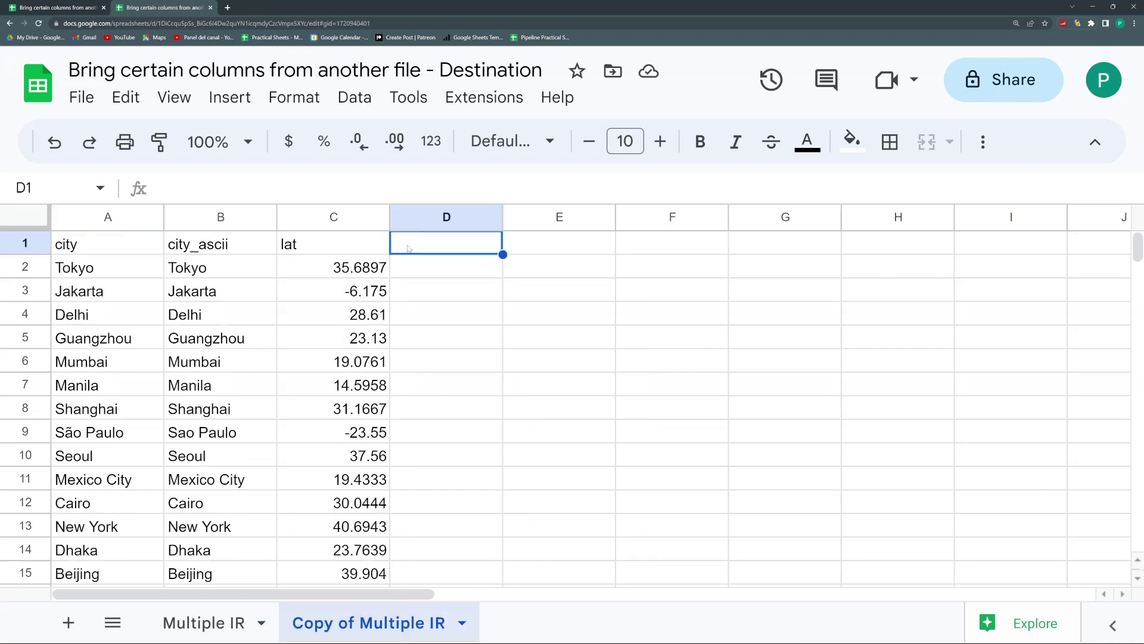
left_click(692, 244)
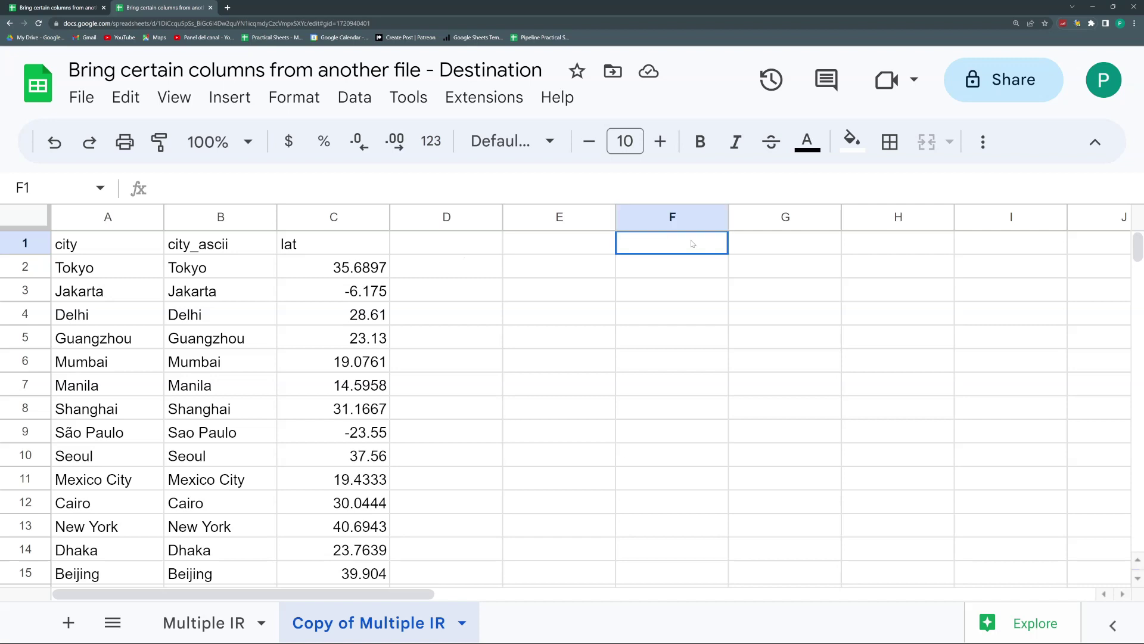
left_click(440, 244)
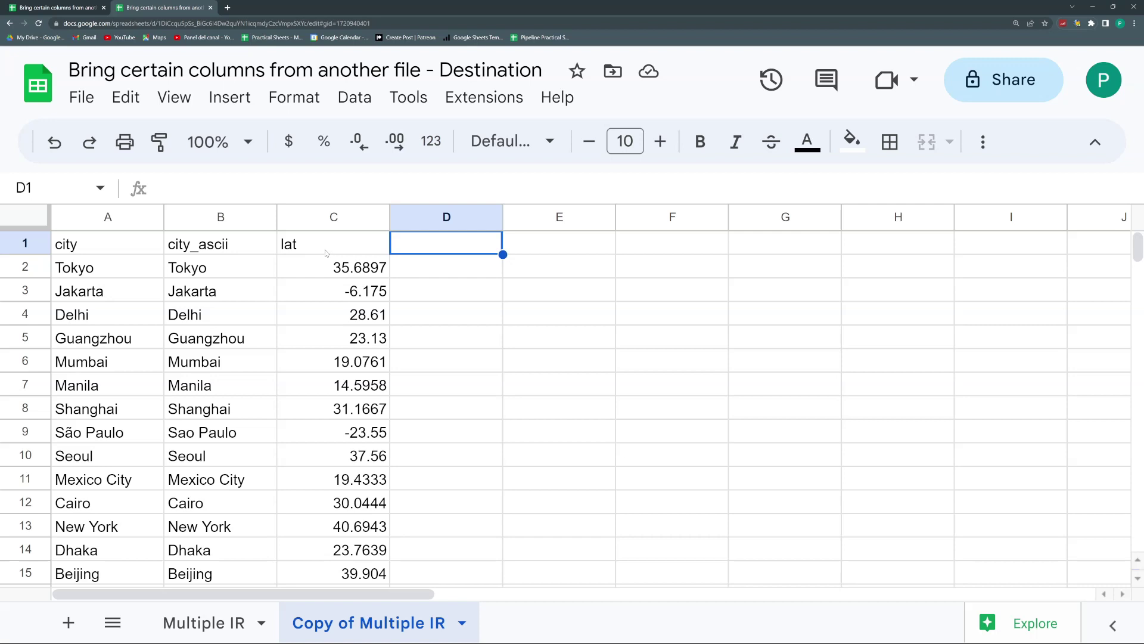
left_click(89, 250)
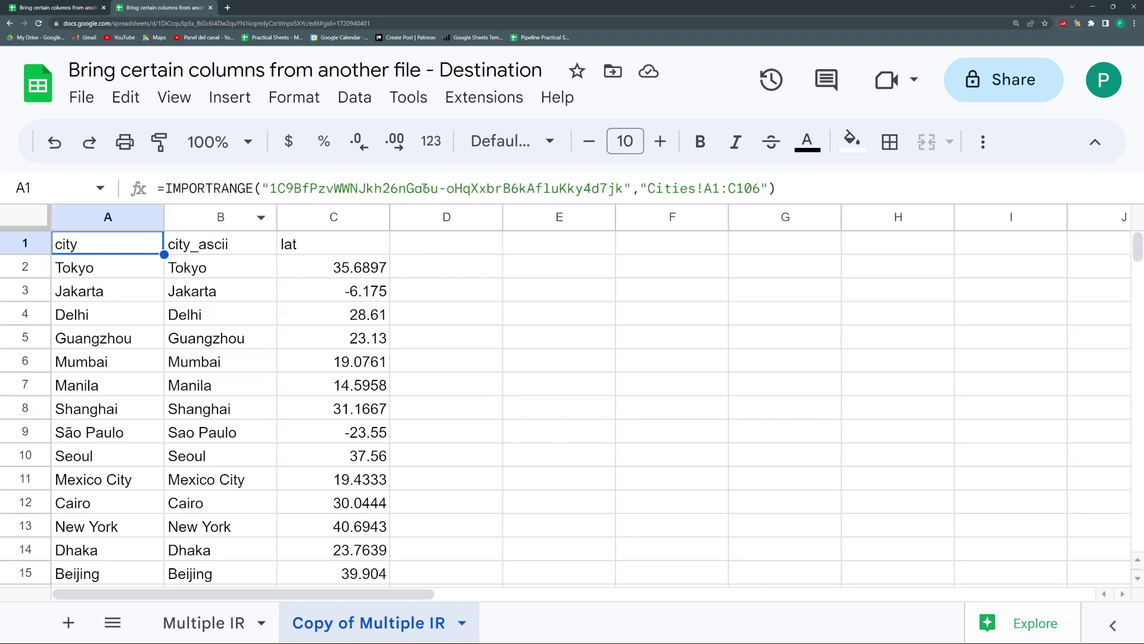
left_click(775, 189)
Step: Copy A1's IMPORTRANGE formula into cell D1
left_click_drag(774, 188, 59, 174)
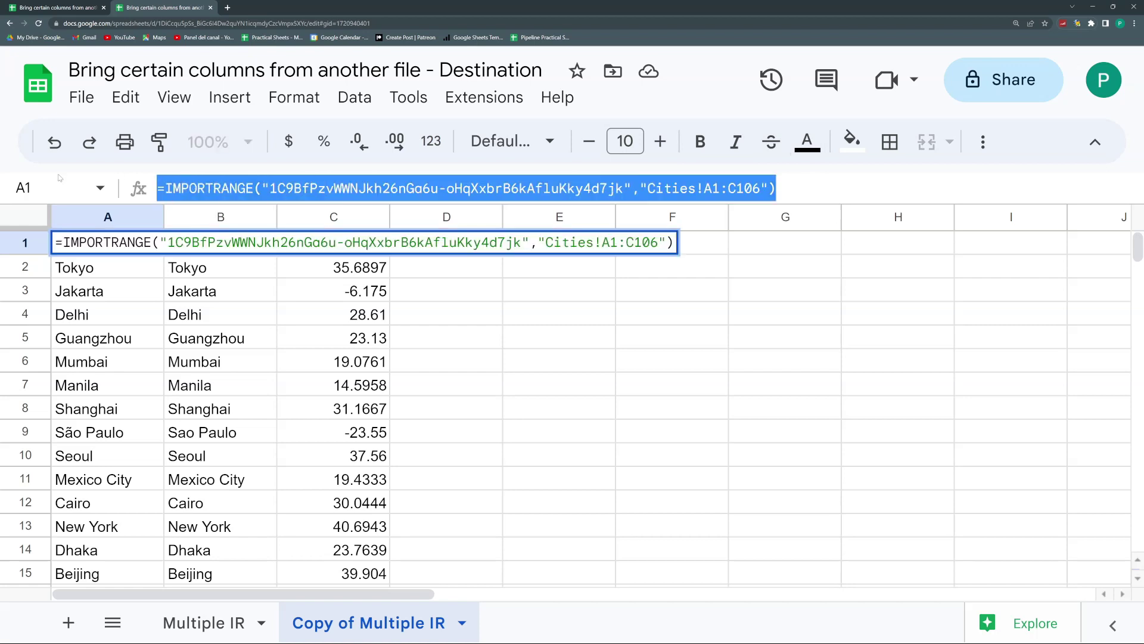
key("Escape")
left_click(442, 243)
double_click(443, 244)
key("Return")
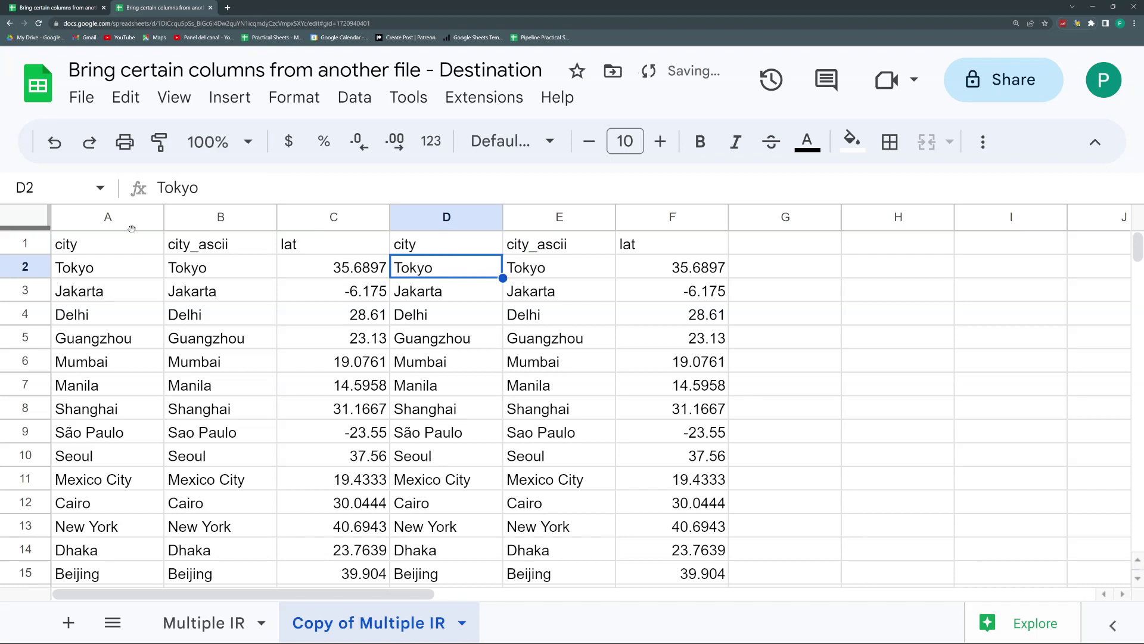
Step: Change D1's import range to G1:H106 for iso3 and admin_name
left_click(442, 243)
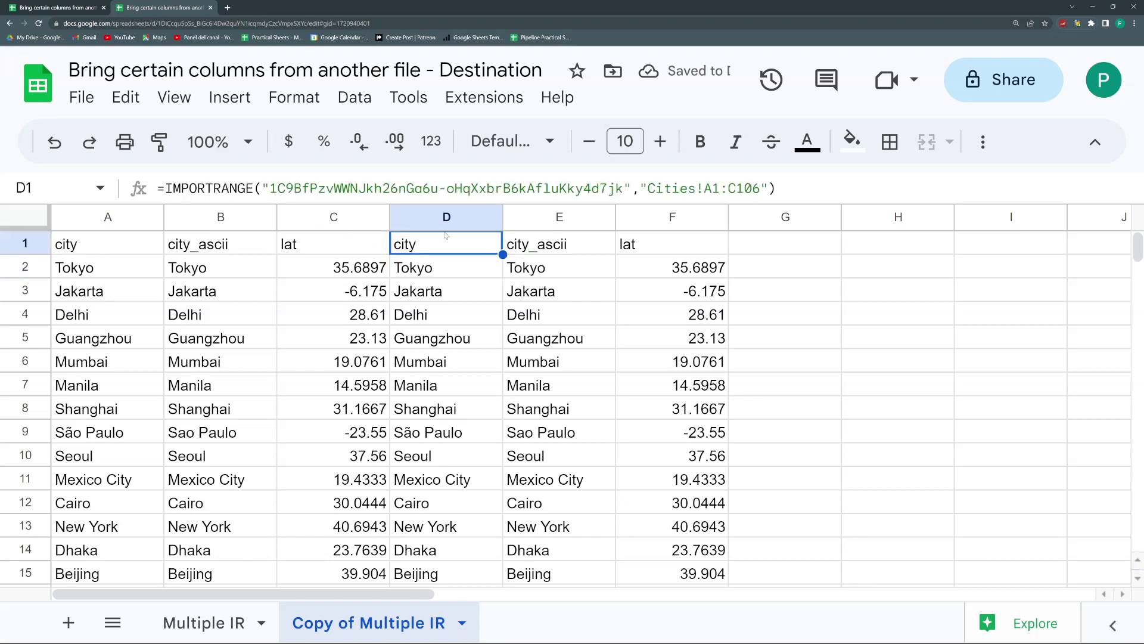
left_click(717, 191)
key("shift+Left")
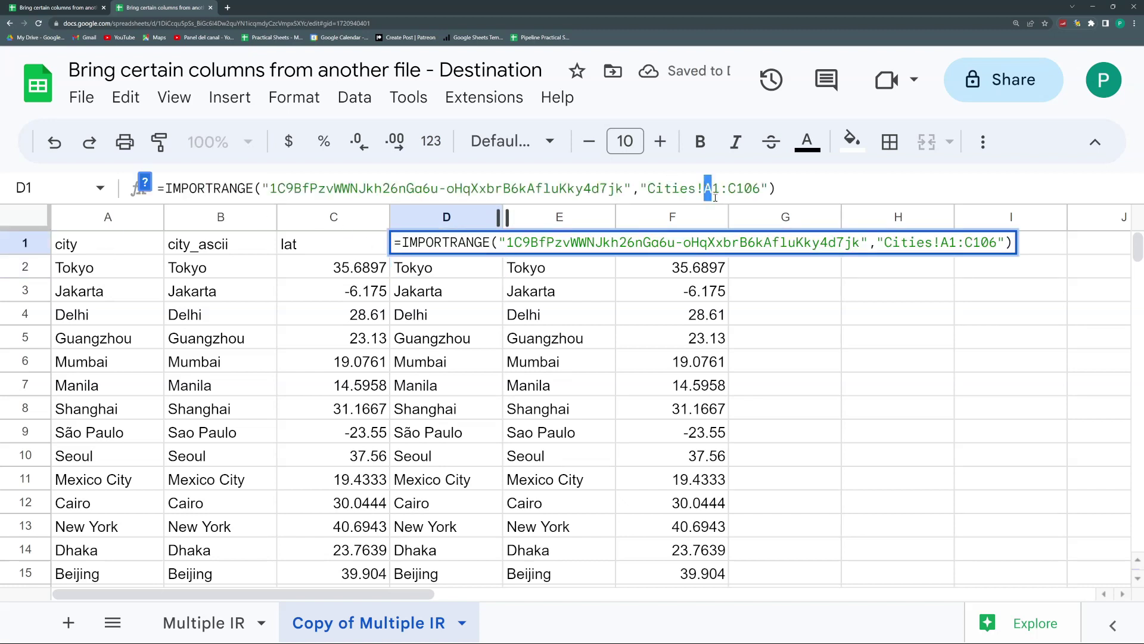
type("G")
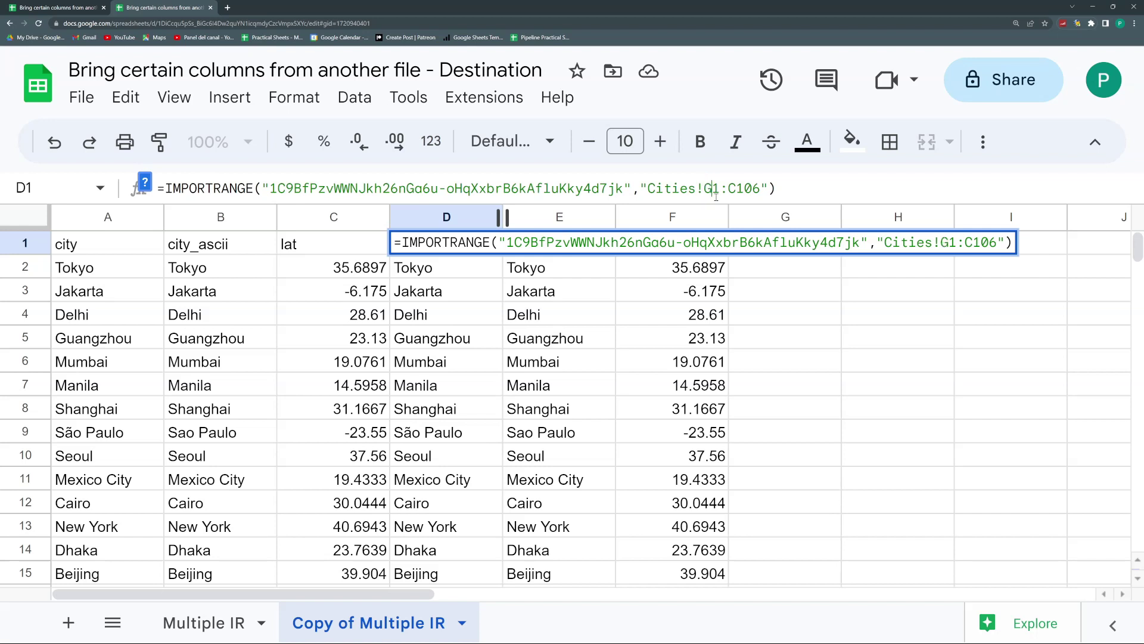
key("shift+Right")
type("H")
key("Return")
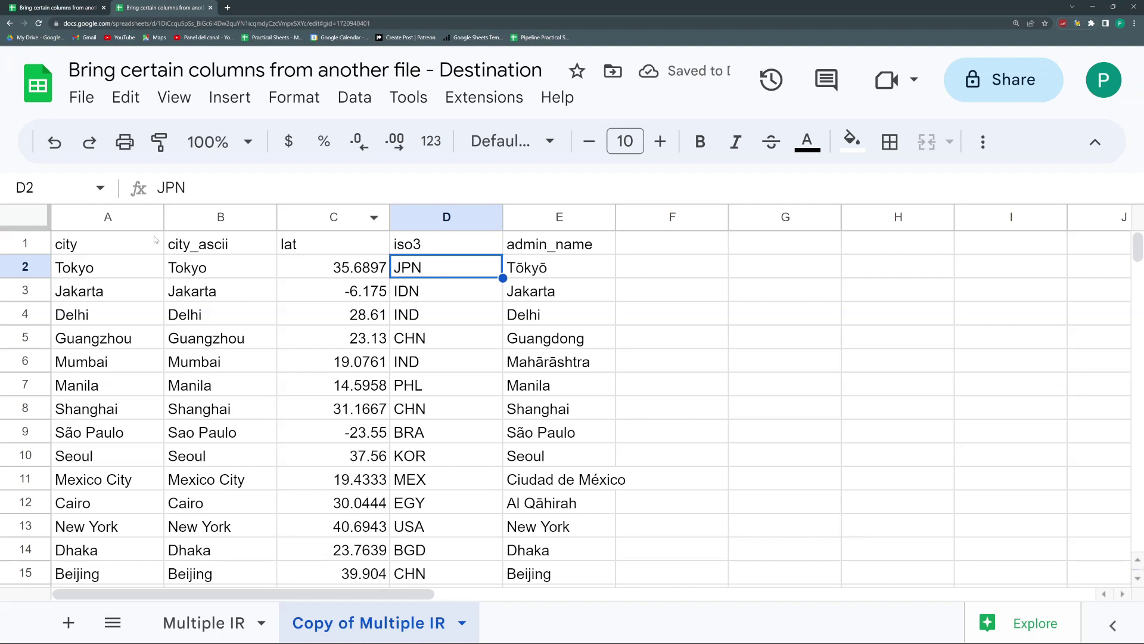
Step: Limit A1's import range to A1:A106 so only the city column remains
key("ctrl+Home")
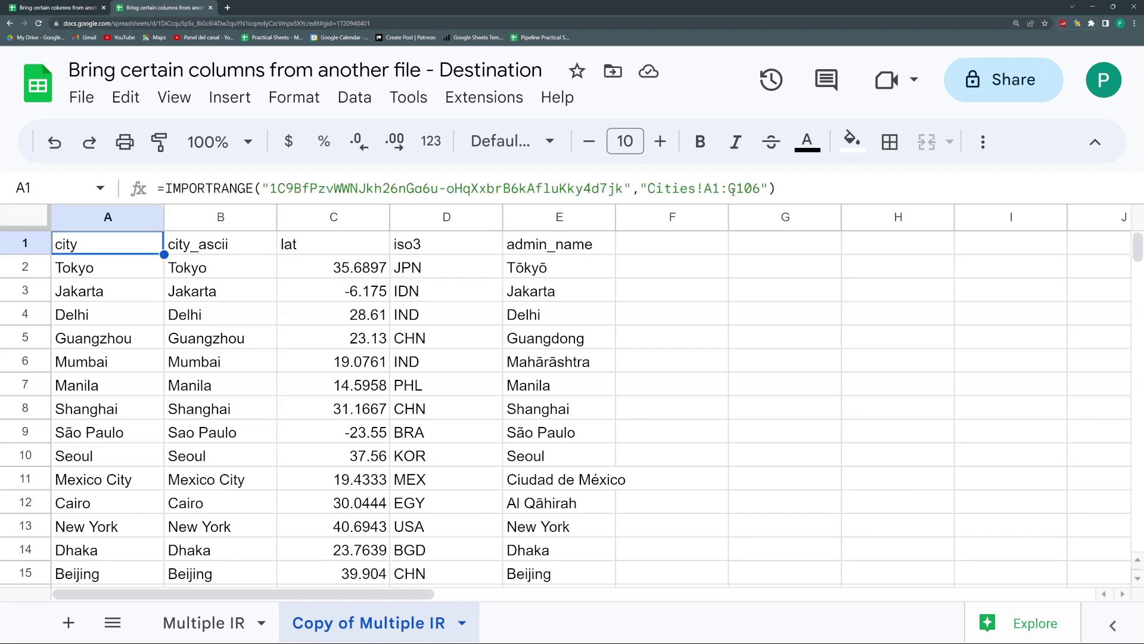
left_click_drag(729, 189, 737, 190)
type("A")
key("Return")
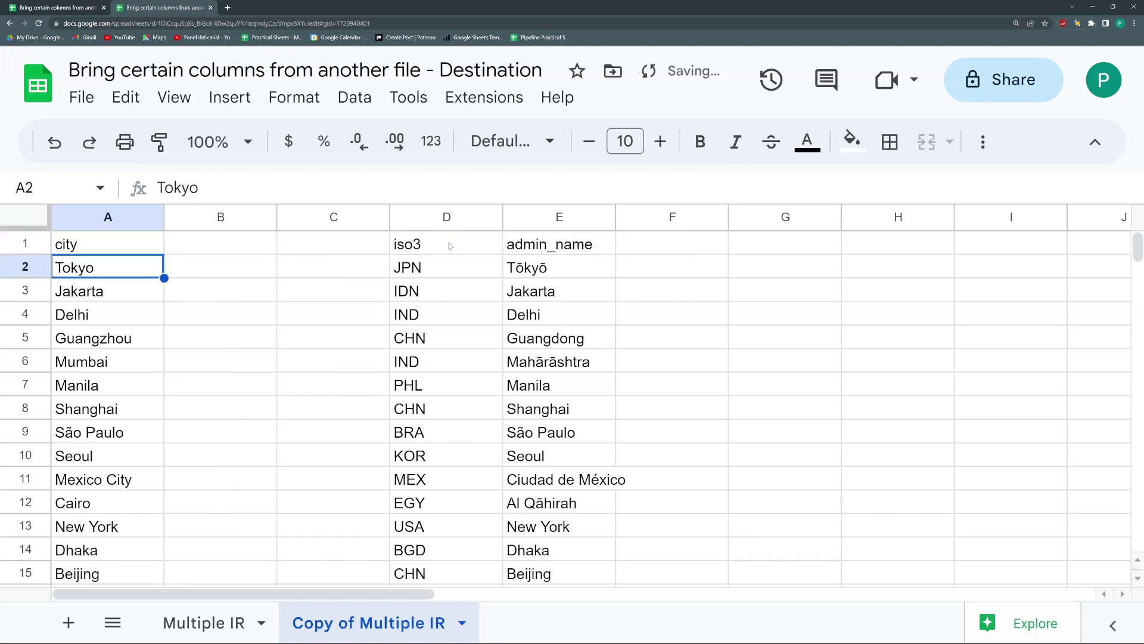
Step: Fill A1's city import formula across into B1
left_click(449, 247)
left_click(141, 250)
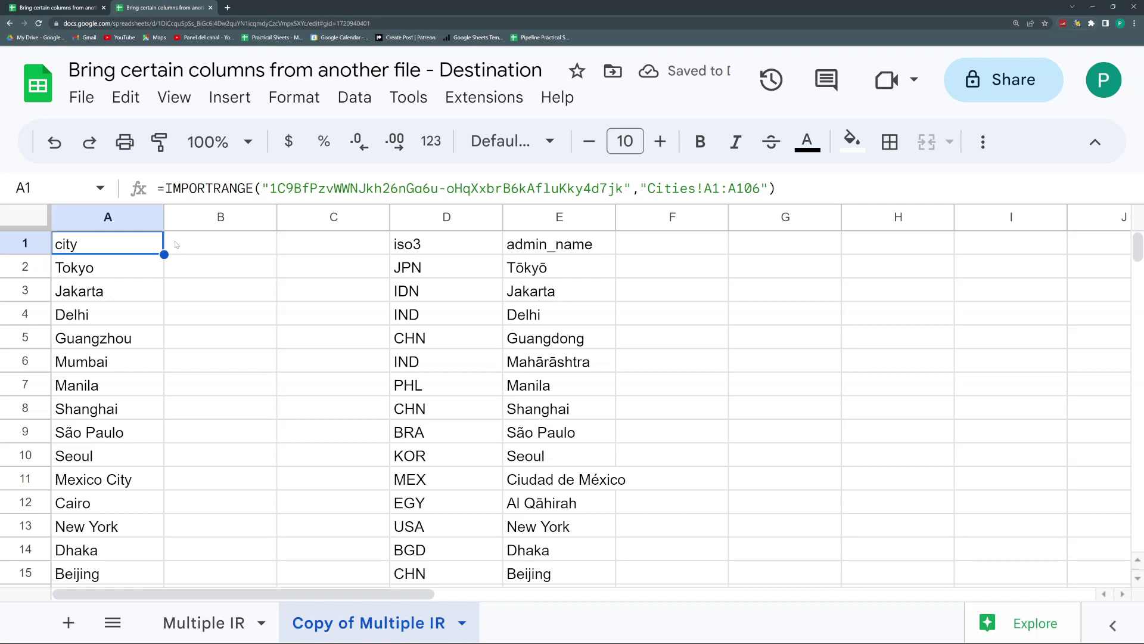
left_click_drag(164, 254, 240, 253)
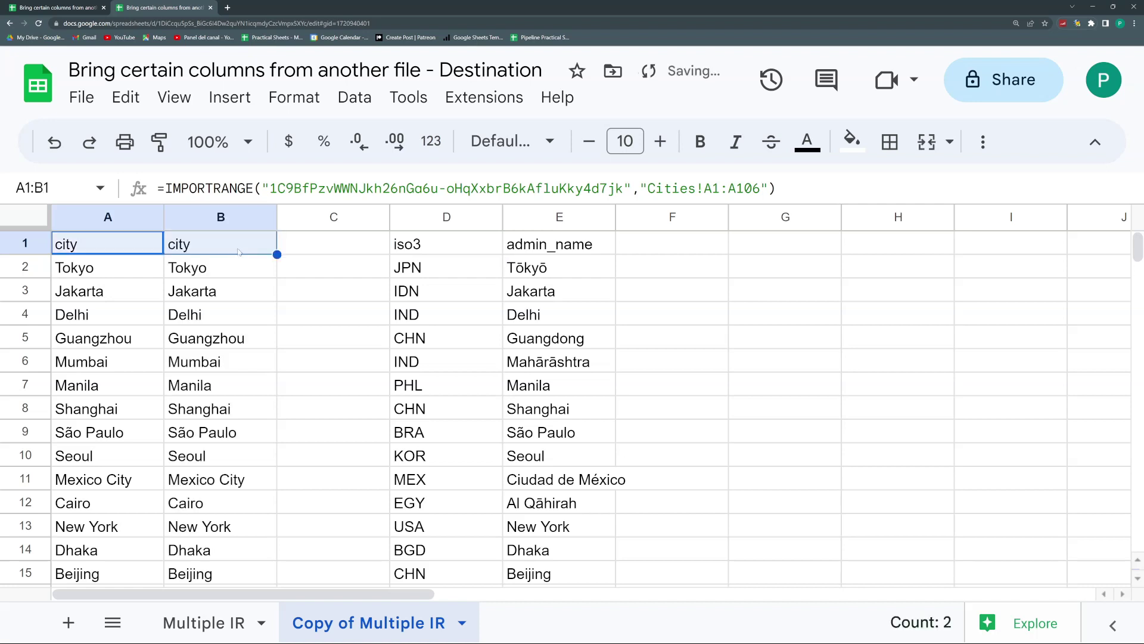
left_click(240, 251)
Step: Set B1's range to Cities!C1:C106 for lat and enlarge the formula bar
left_click(712, 189)
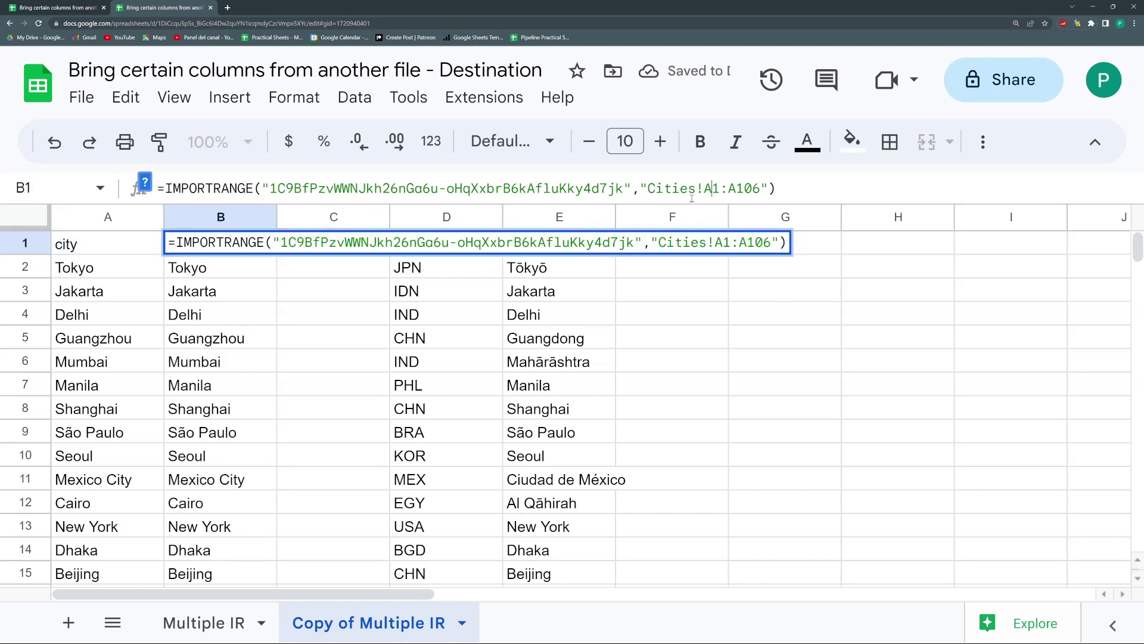
key("BackSpace")
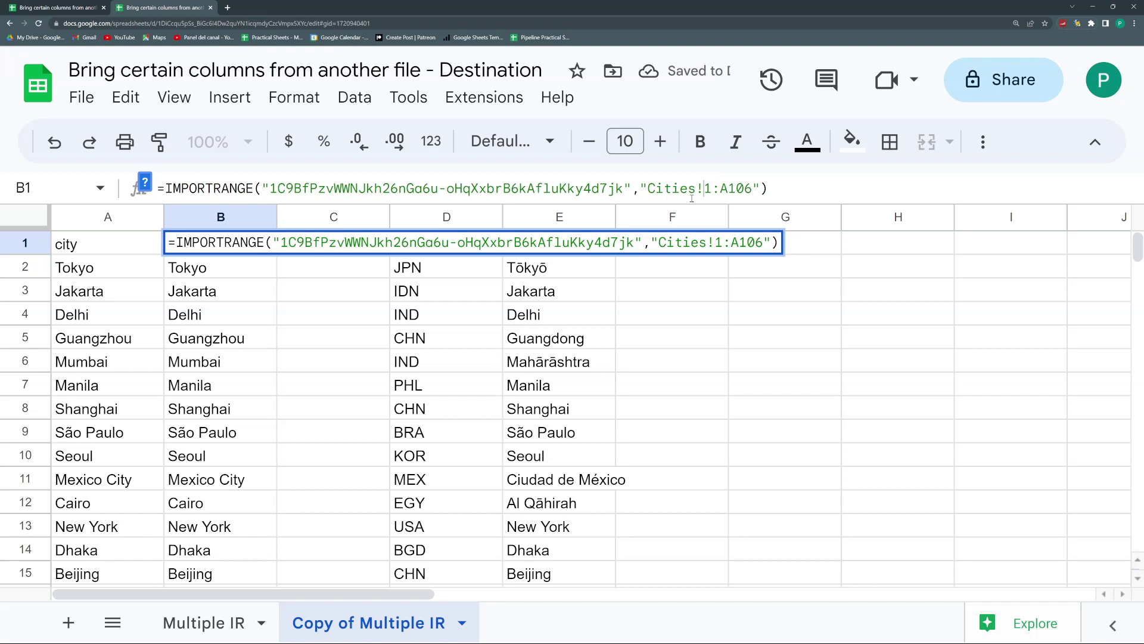
type("C")
key("BackSpace")
type("C")
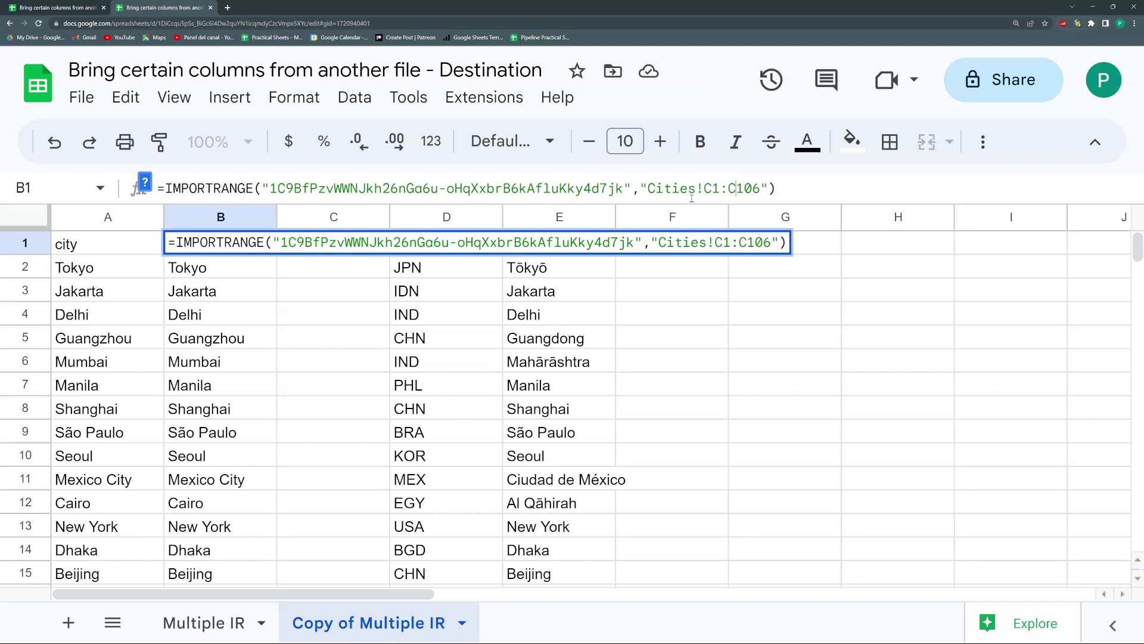
key("Return")
left_click(322, 246)
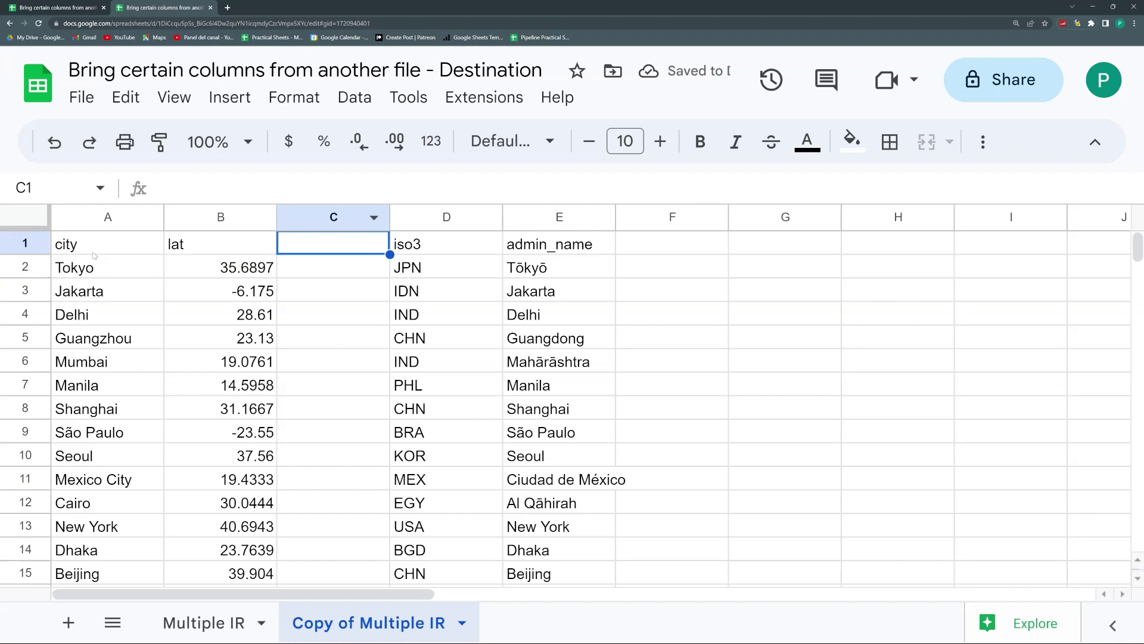
left_click(93, 254)
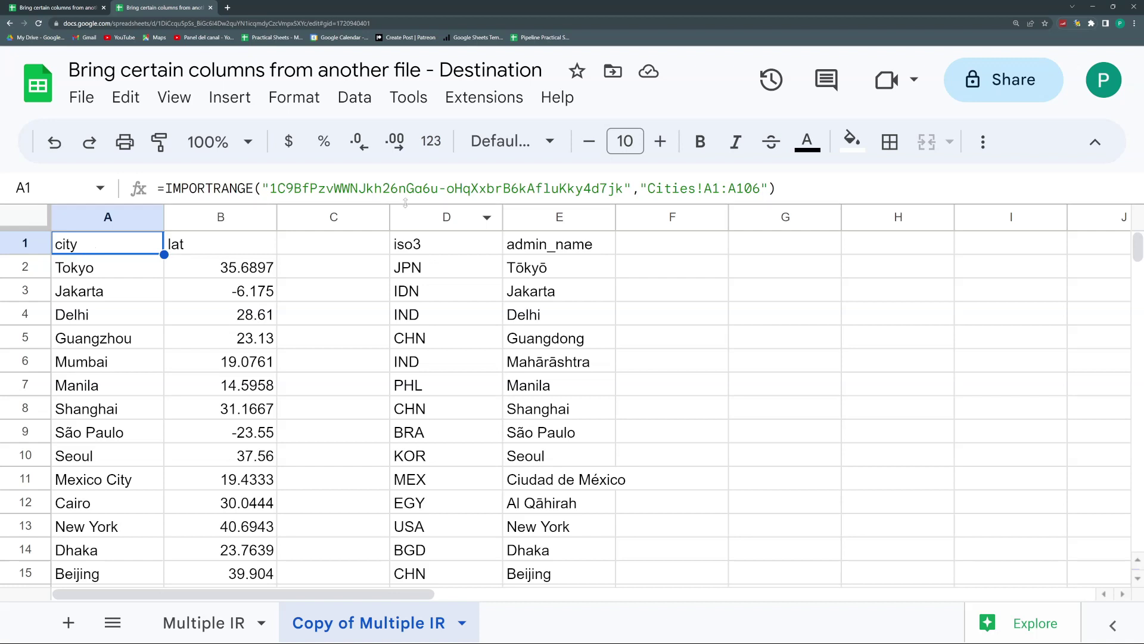
left_click_drag(405, 203, 405, 264)
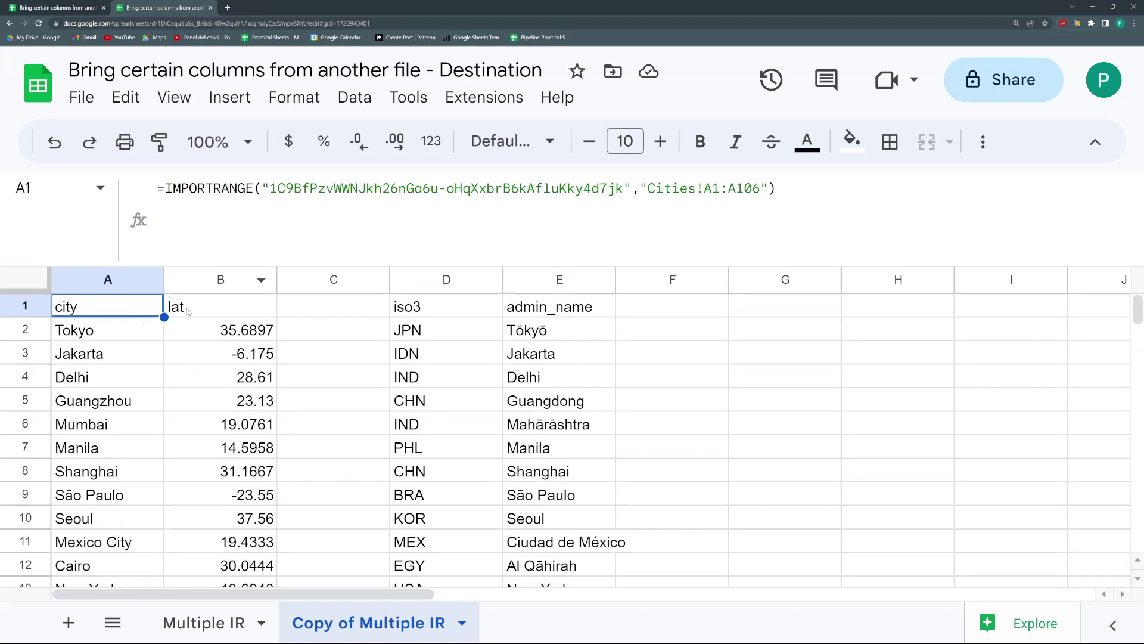
Step: Review the B1 and D1 IMPORTRANGE formulas, then edit A1 just after the equals sign
left_click(122, 282)
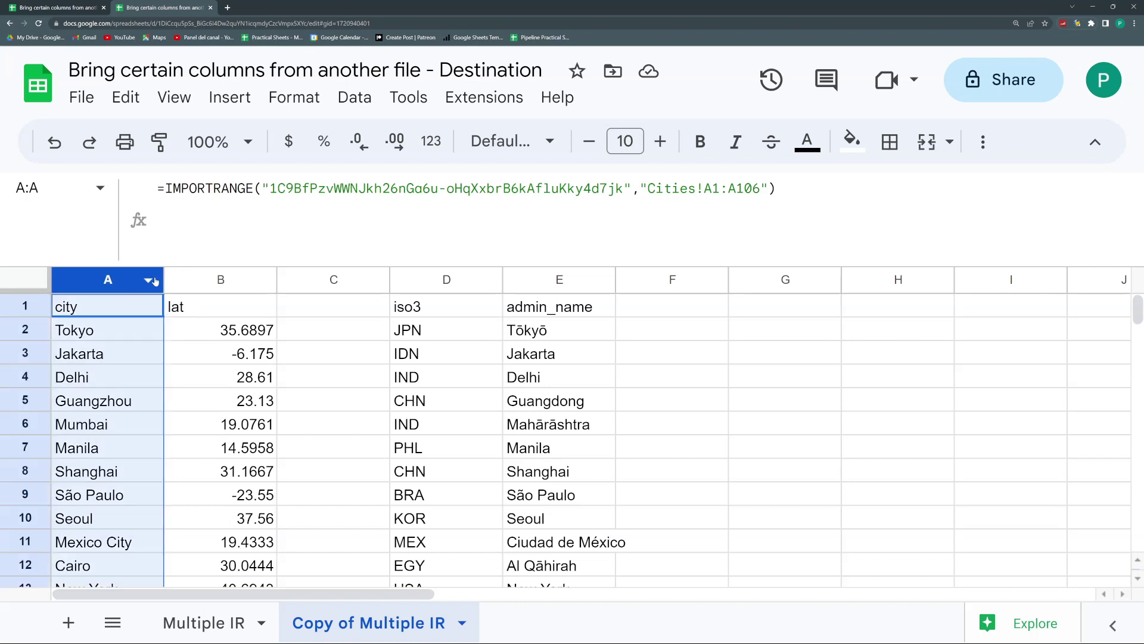
left_click(212, 279)
left_click(441, 280)
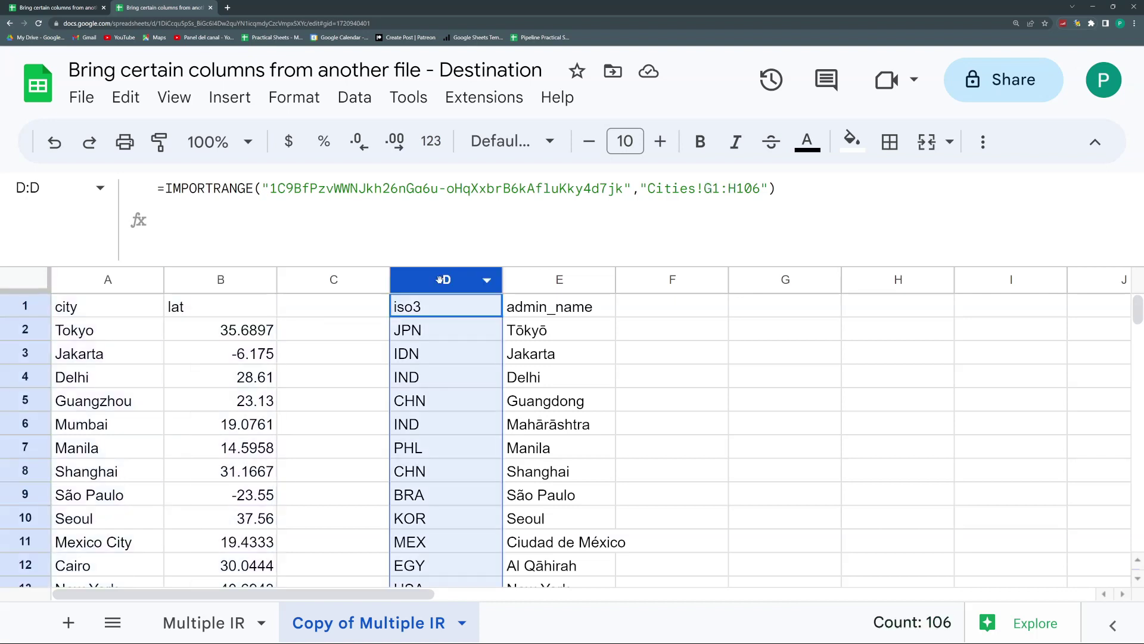
left_click(218, 309)
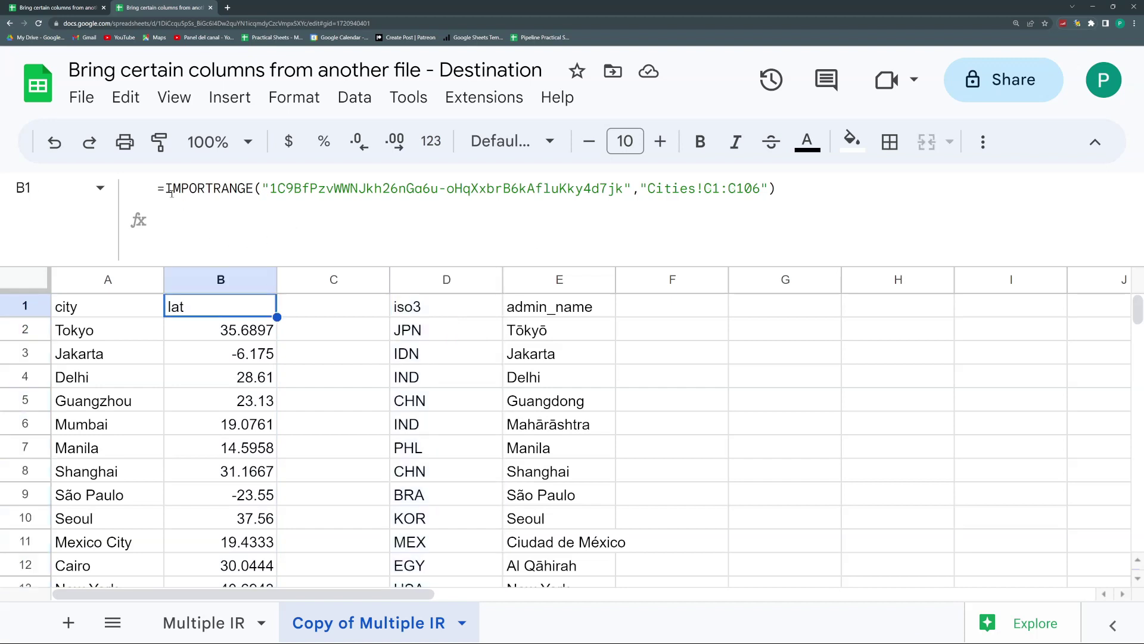
left_click_drag(171, 192, 34, 177)
key("Escape")
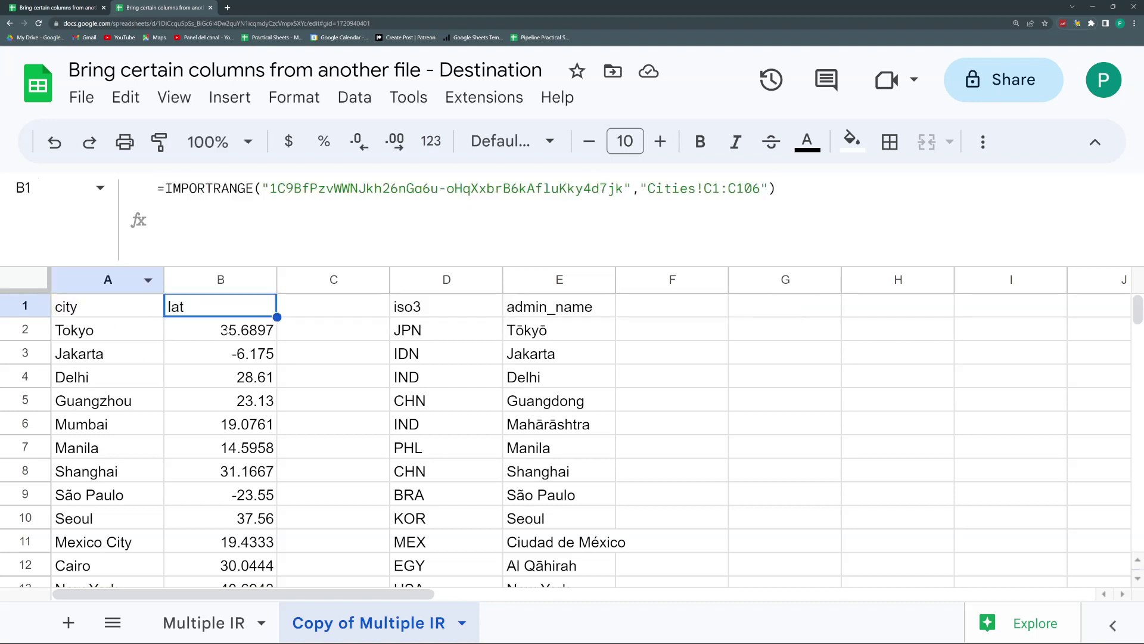
left_click(447, 306)
left_click_drag(776, 189, 165, 188)
key("super+c")
key("Escape")
key("Left")
key("Left")
key("Left")
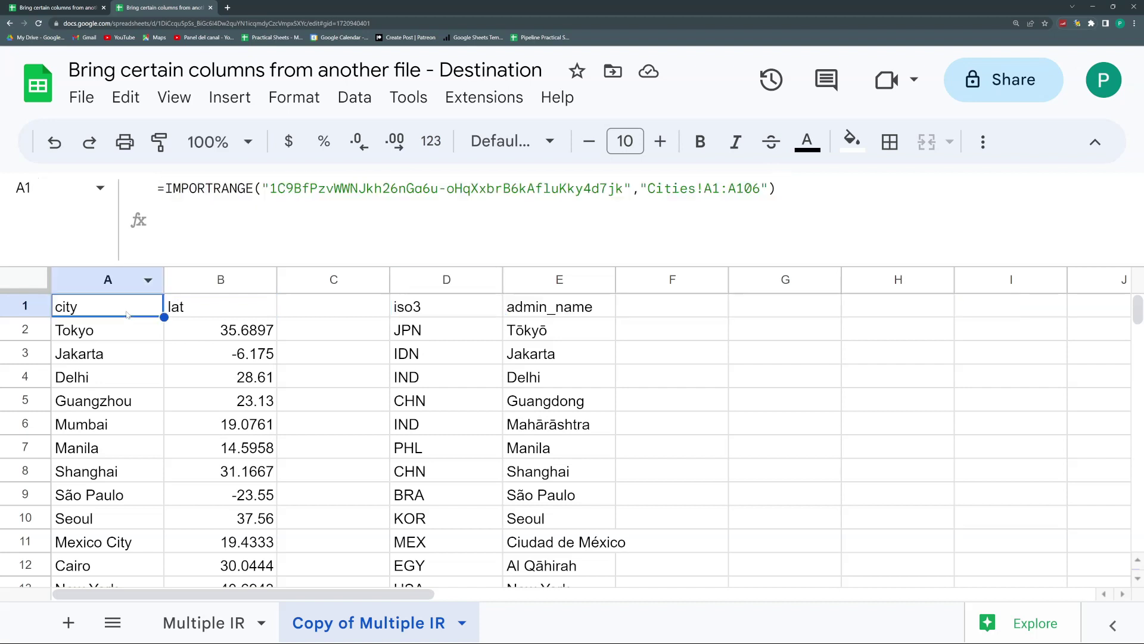
left_click(160, 189)
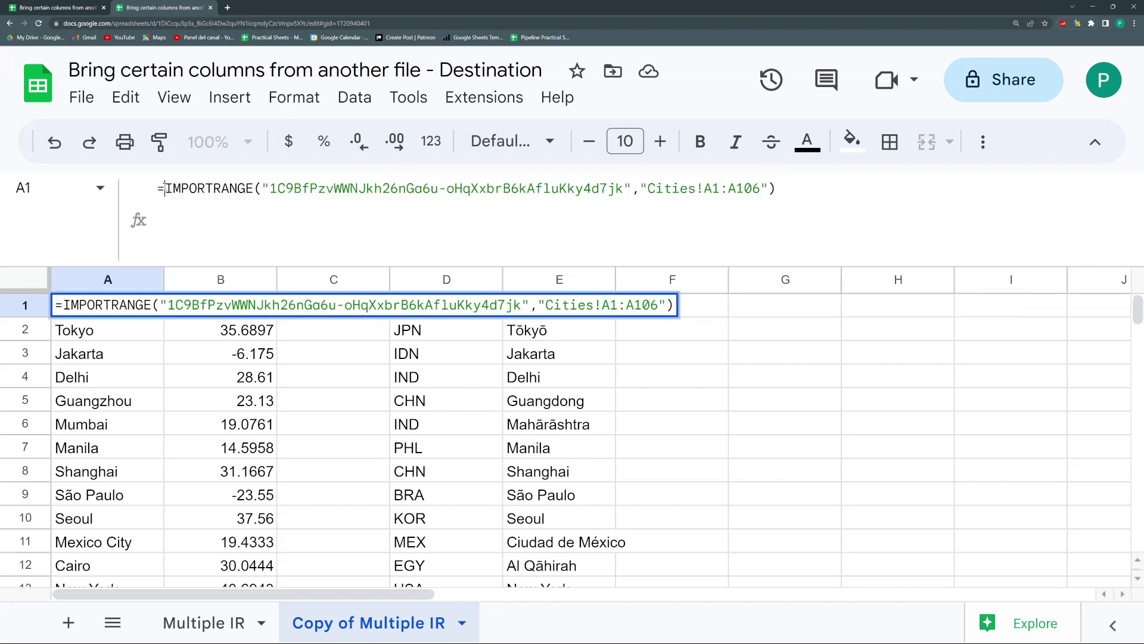
Step: Wrap A1's IMPORTRANGE formula in { } array braces
type("{")
left_click(799, 190)
type("}")
key("Return")
left_click(149, 304)
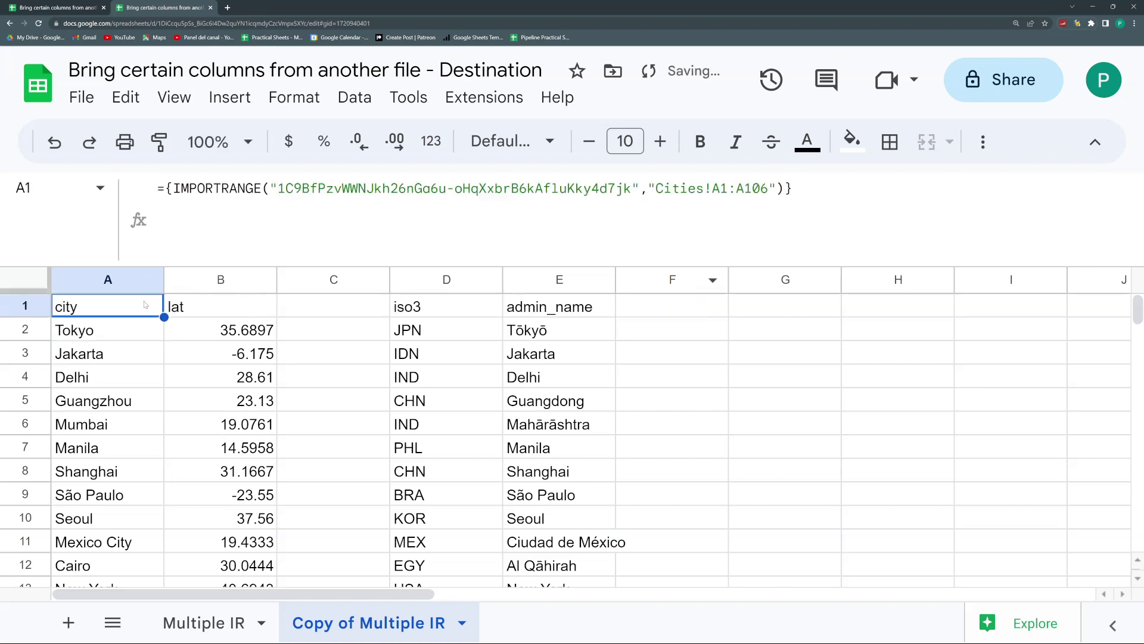
Step: Append the second IMPORTRANGE from clipboard history to A1's array, removing the stray equals sign
left_click(785, 187)
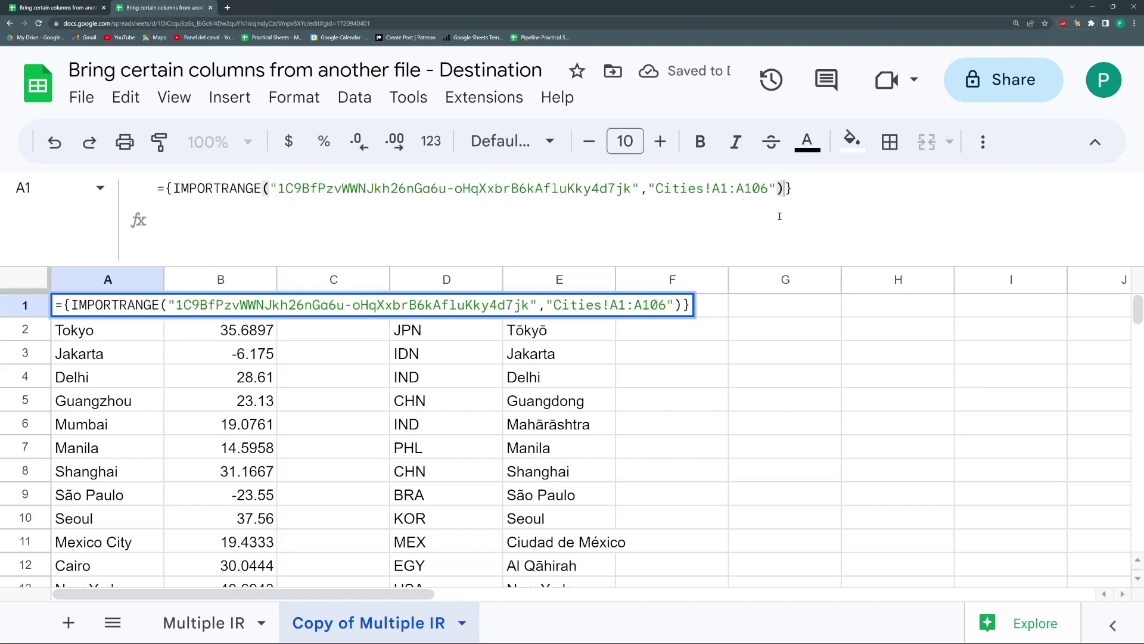
type(",")
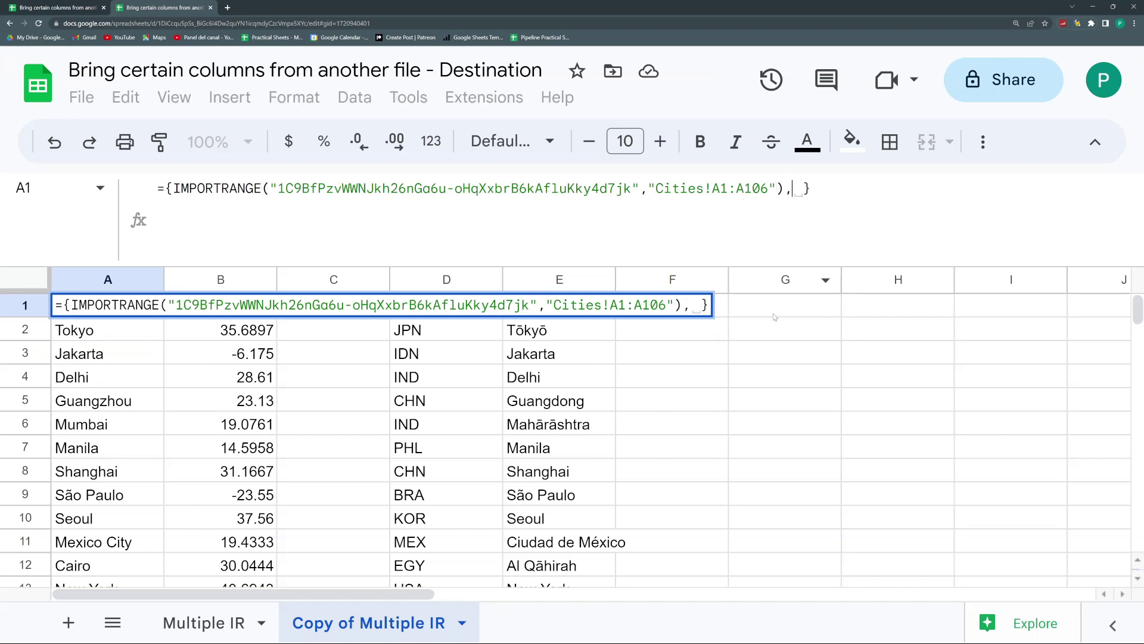
key("super+v")
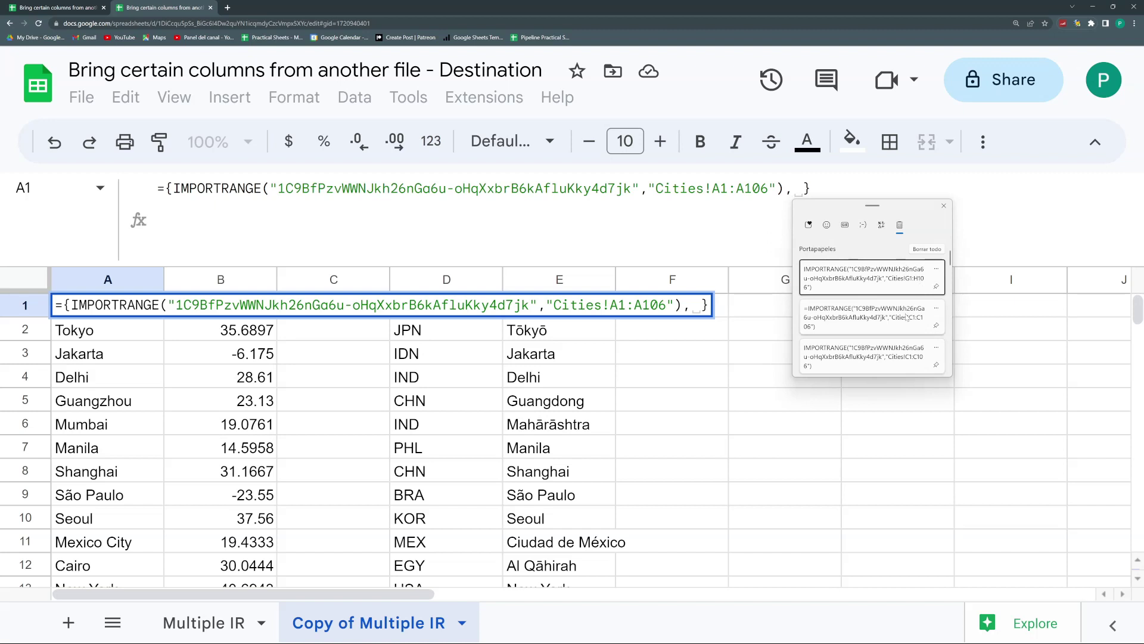
left_click(870, 317)
left_click(790, 205)
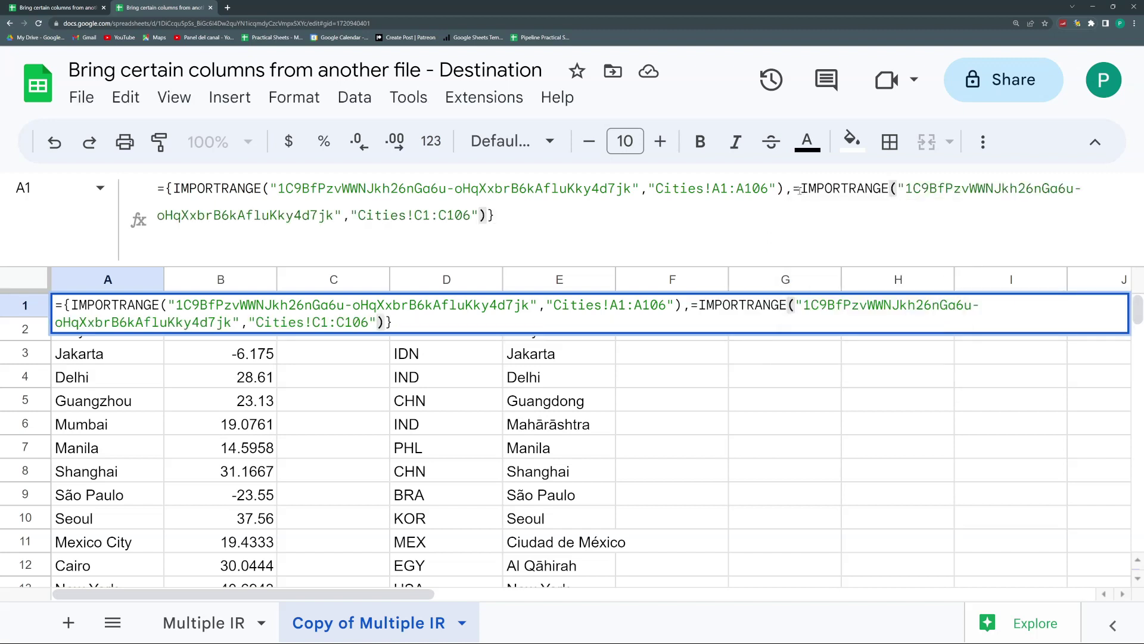
key("BackSpace")
Step: Add the Cities!G1:H106 IMPORTRANGE as the array's third element and enter it
left_click(488, 235)
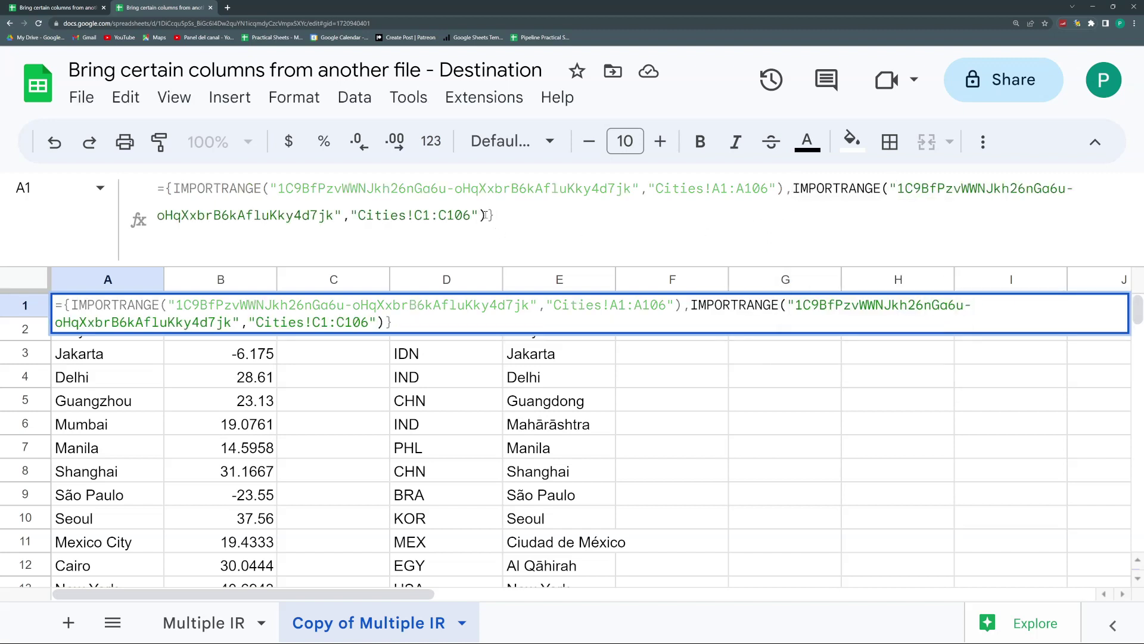
type(",")
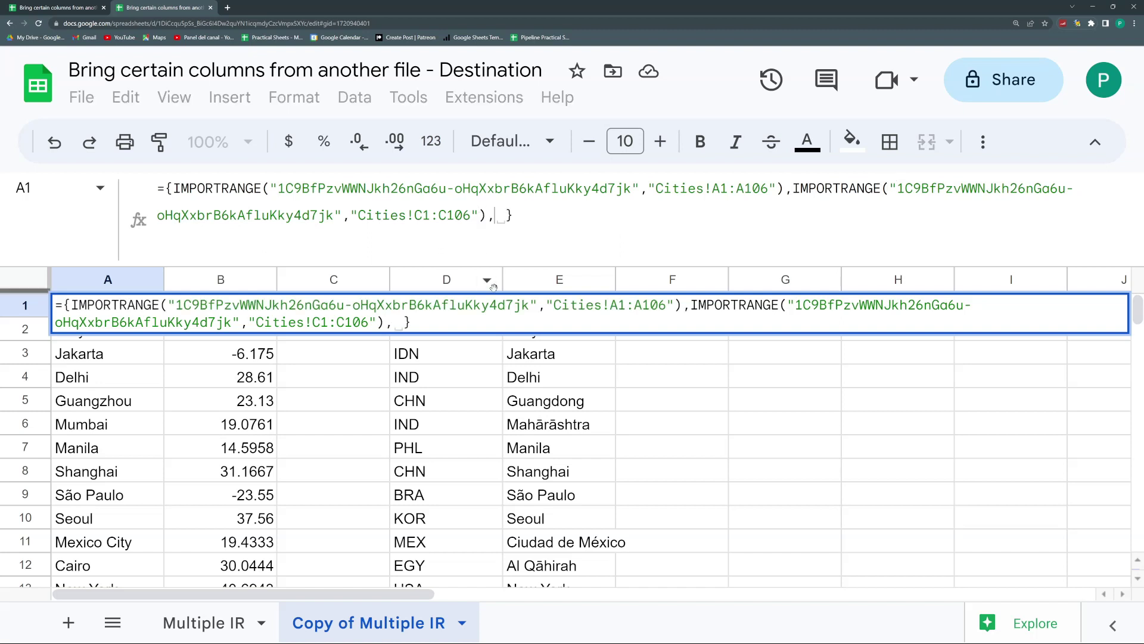
key("super+v")
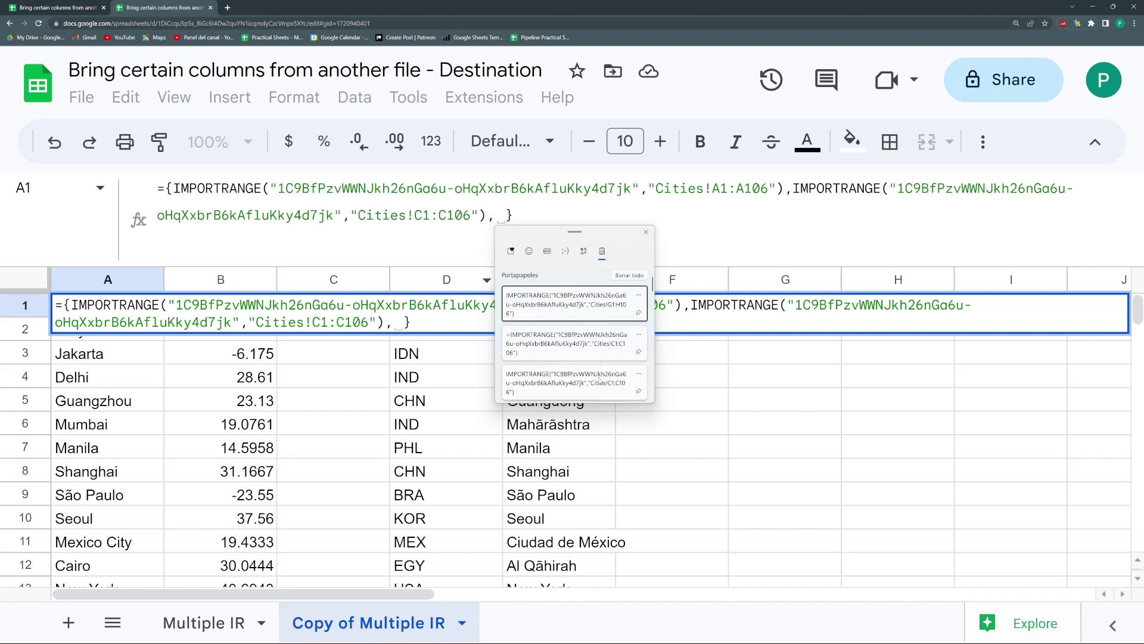
left_click(607, 304)
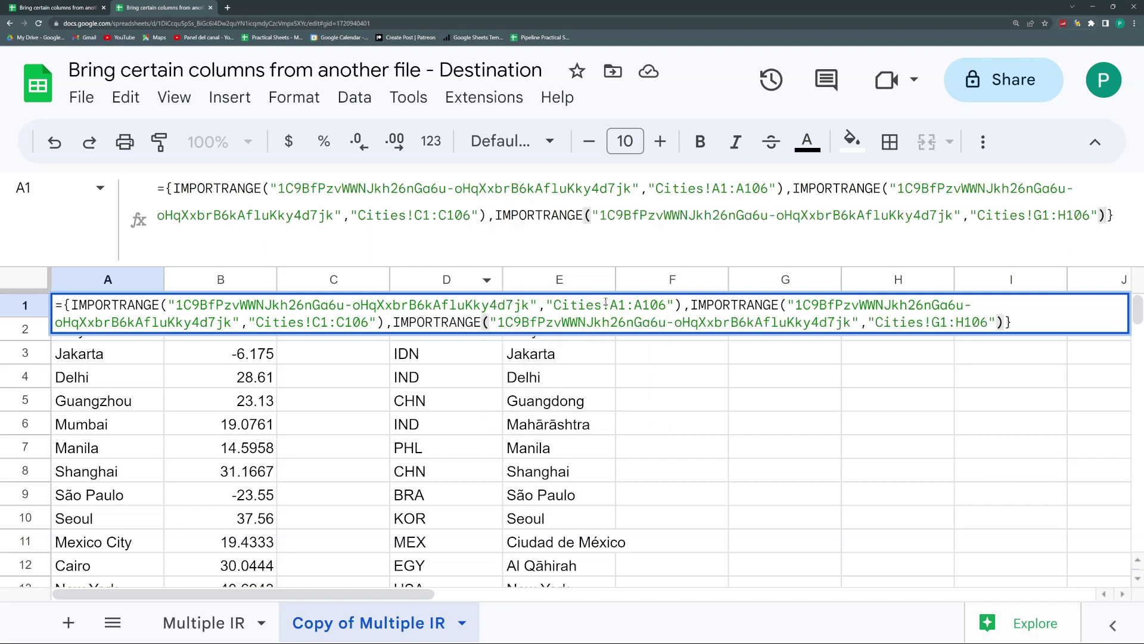
key("Return")
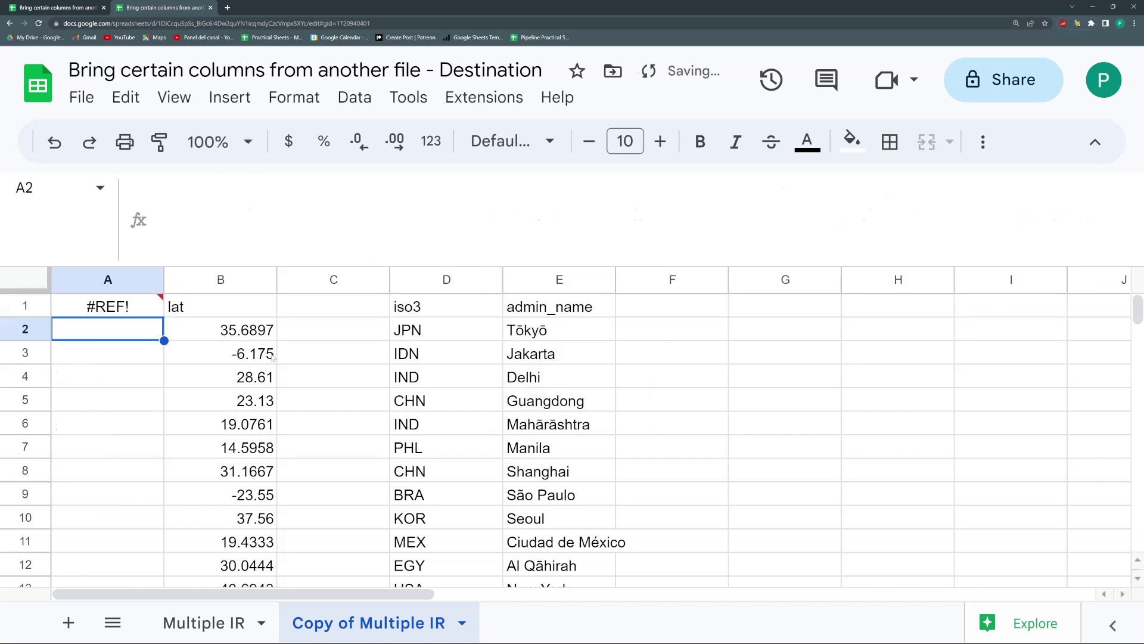
Step: Clear columns B through E so the array fills A–D
left_click_drag(226, 279, 530, 278)
key("Delete")
left_click(438, 351)
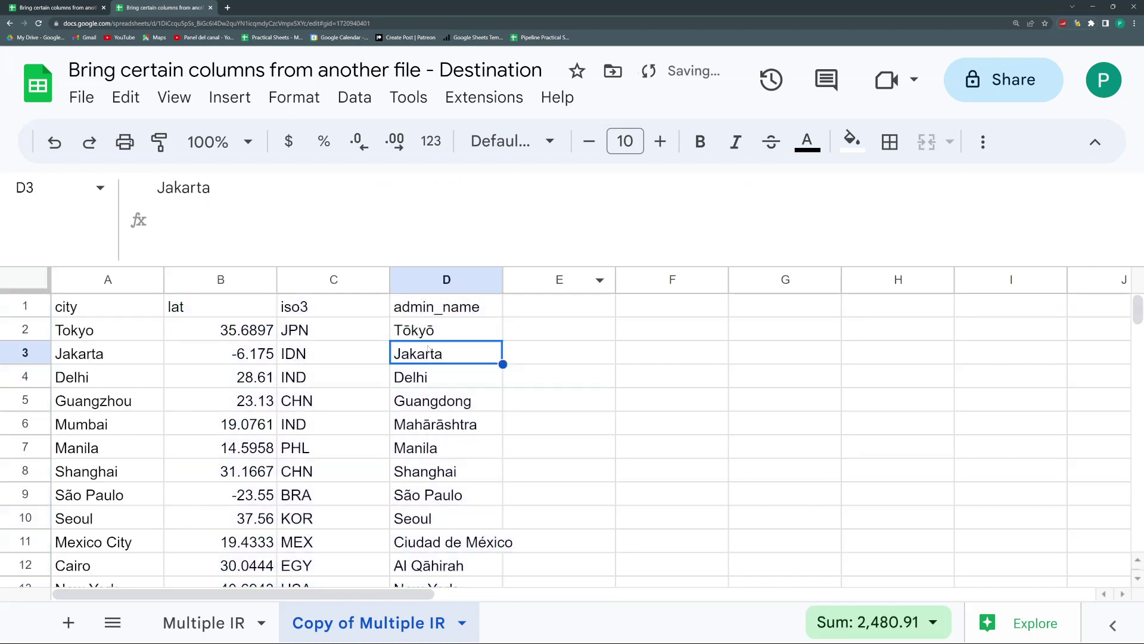
left_click(139, 306)
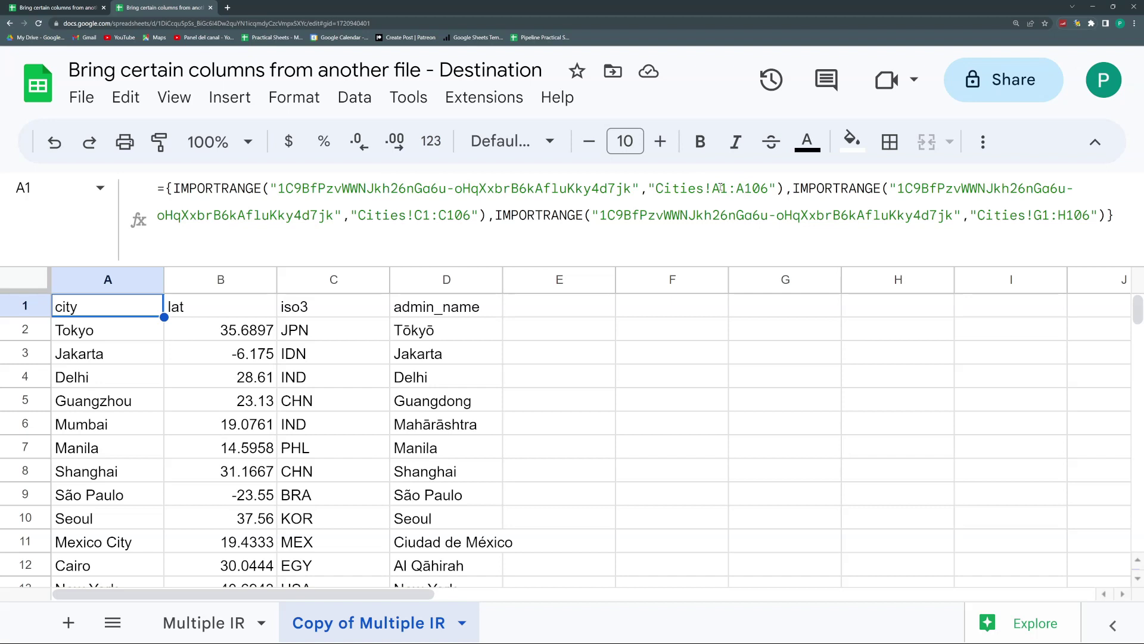
left_click(722, 188)
left_click_drag(721, 188, 736, 188)
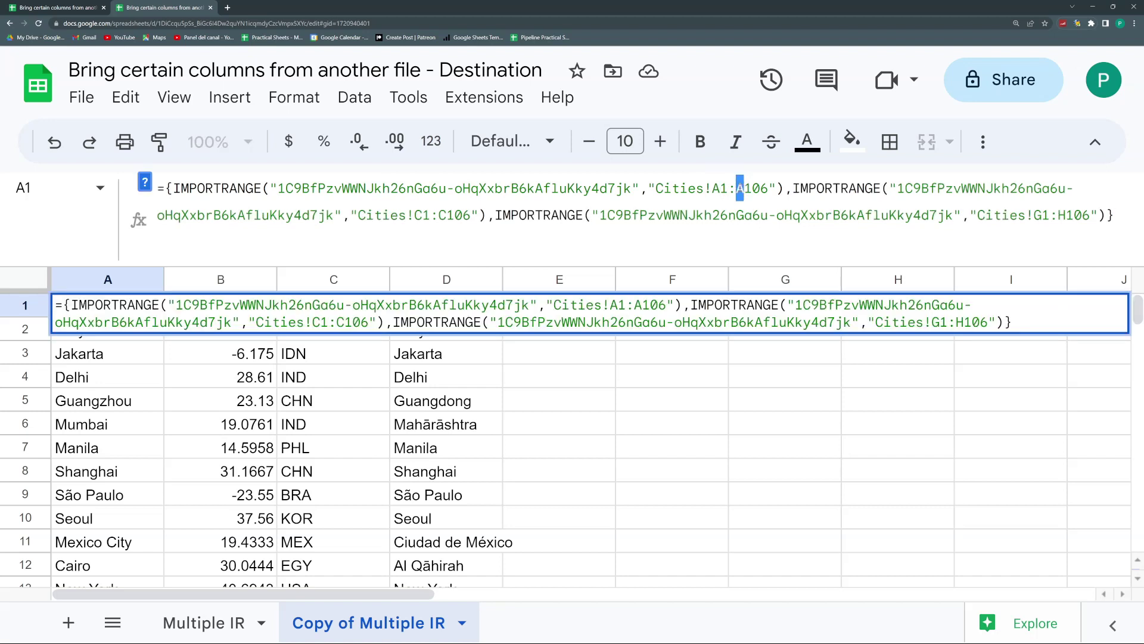
left_click_drag(428, 217, 415, 216)
left_click(446, 216)
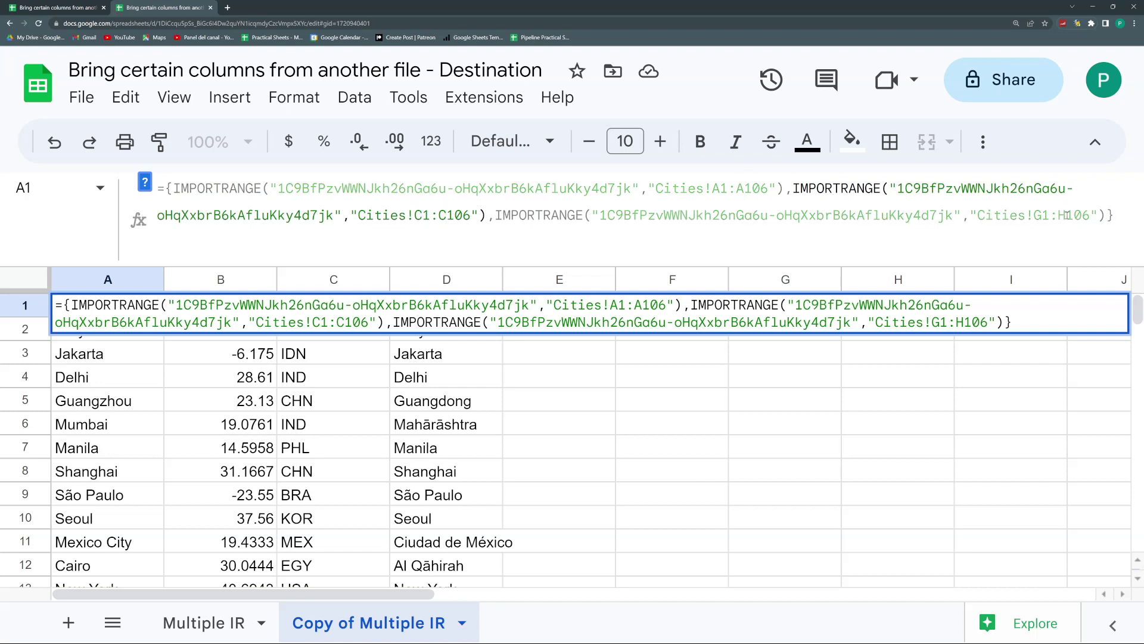
left_click_drag(1042, 215, 1068, 215)
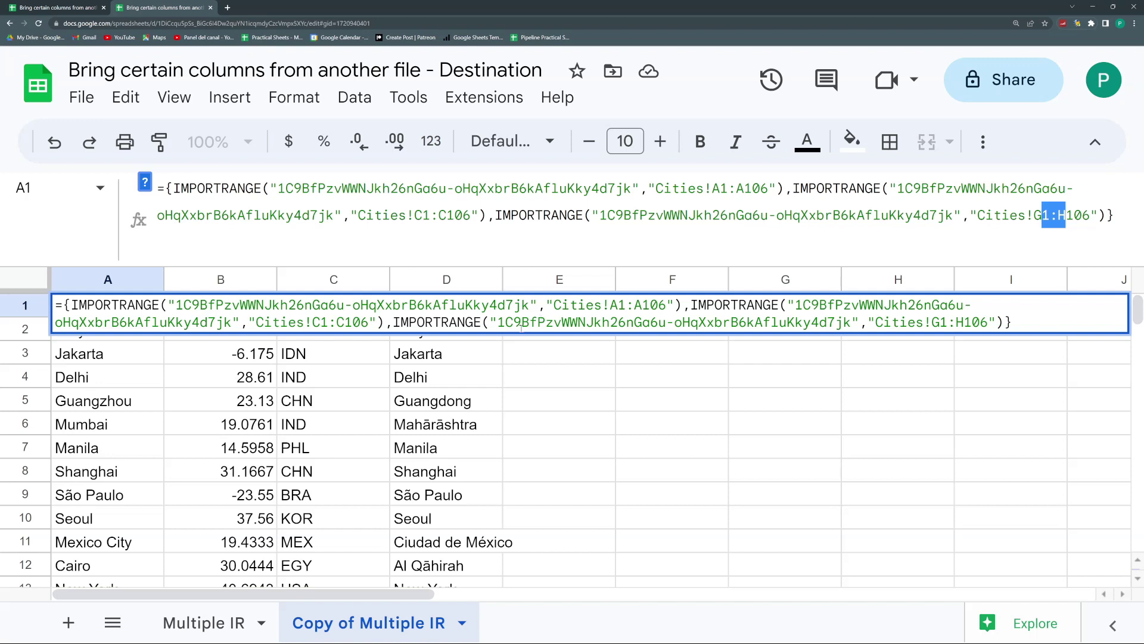
Step: Exit the formula and rename the 'Copy of Multiple IR' tab to 'Multiple IR Better'
key("Return")
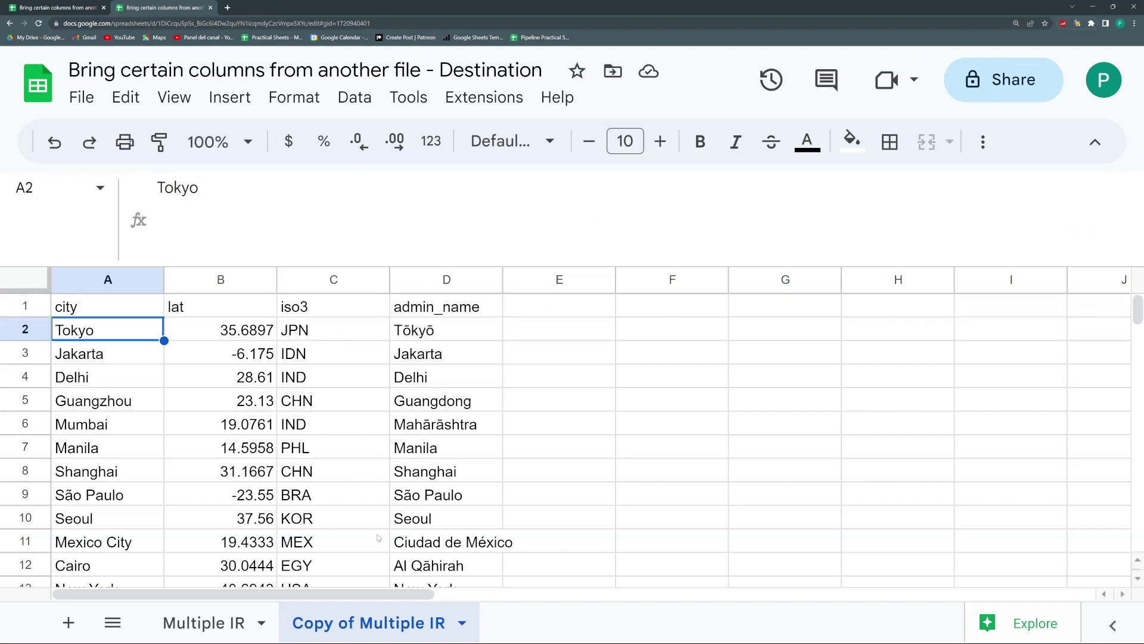
double_click(377, 622)
type("Multiple IR Better")
key("Return")
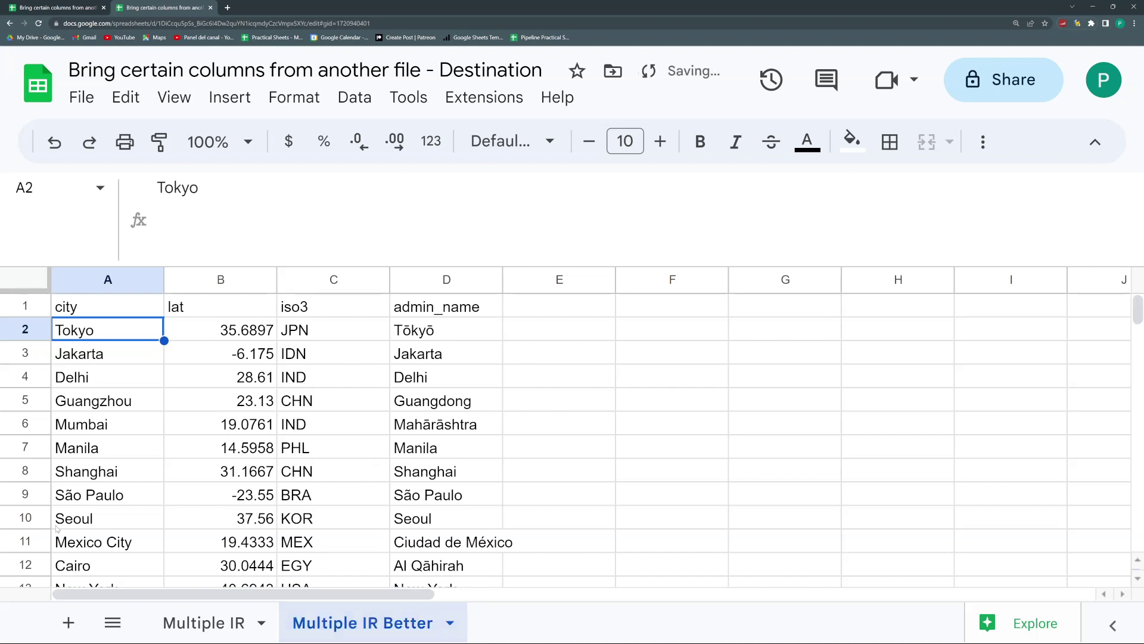
left_click(108, 301)
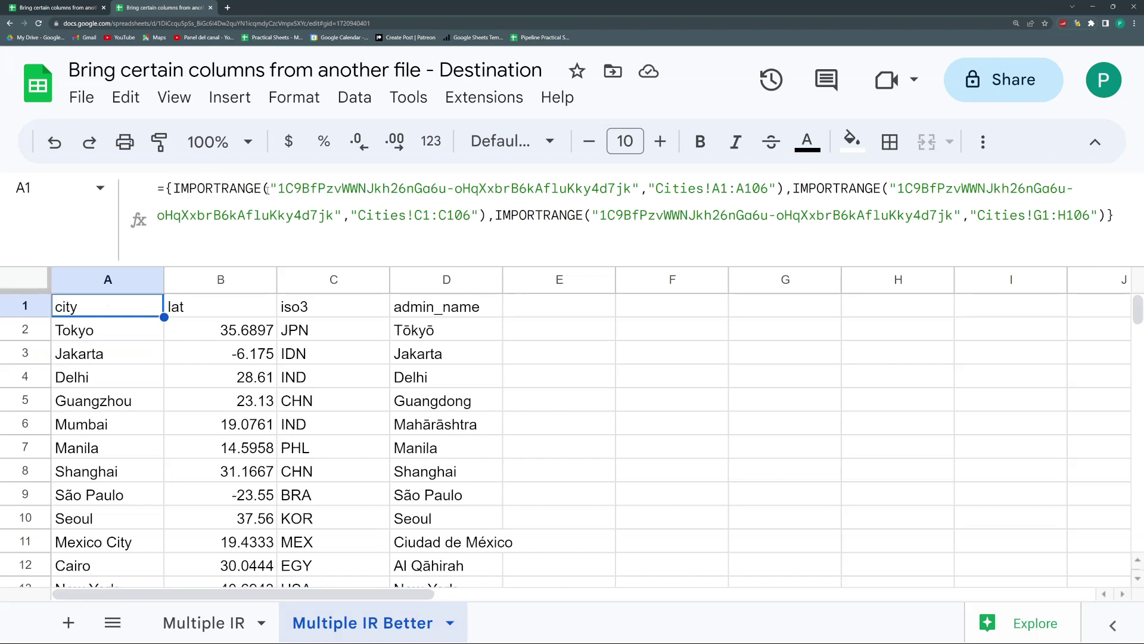
Step: Strip the extra imports and braces from A1, changing its range to Cities!A1:K106
left_click_drag(270, 190, 189, 189)
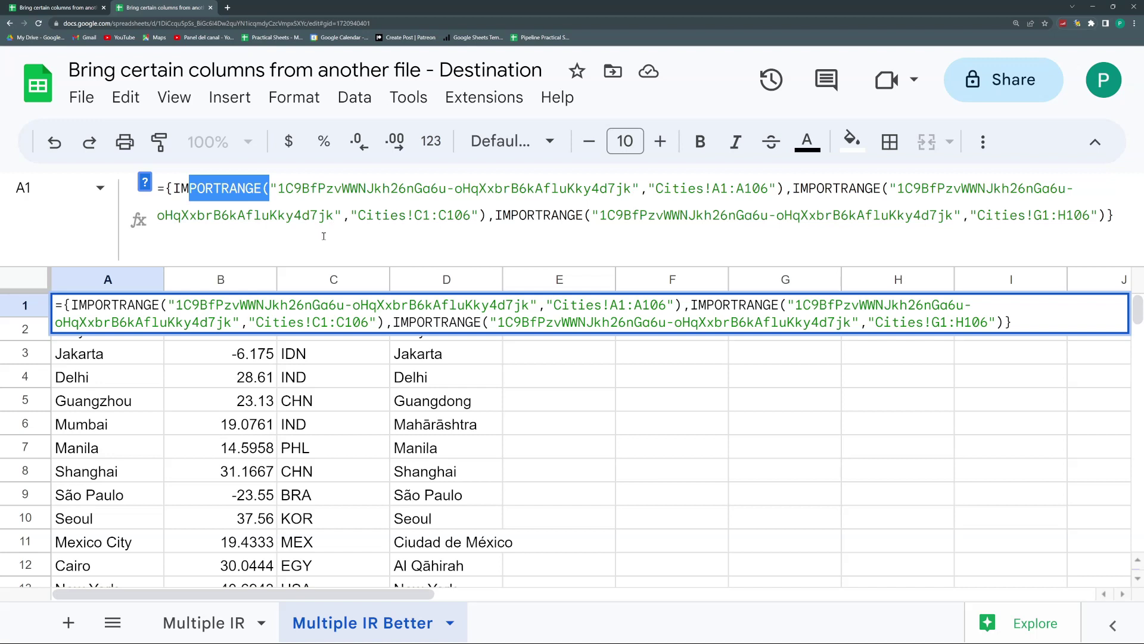
left_click_drag(1122, 211, 785, 188)
key("BackSpace")
left_click(176, 188)
key("BackSpace")
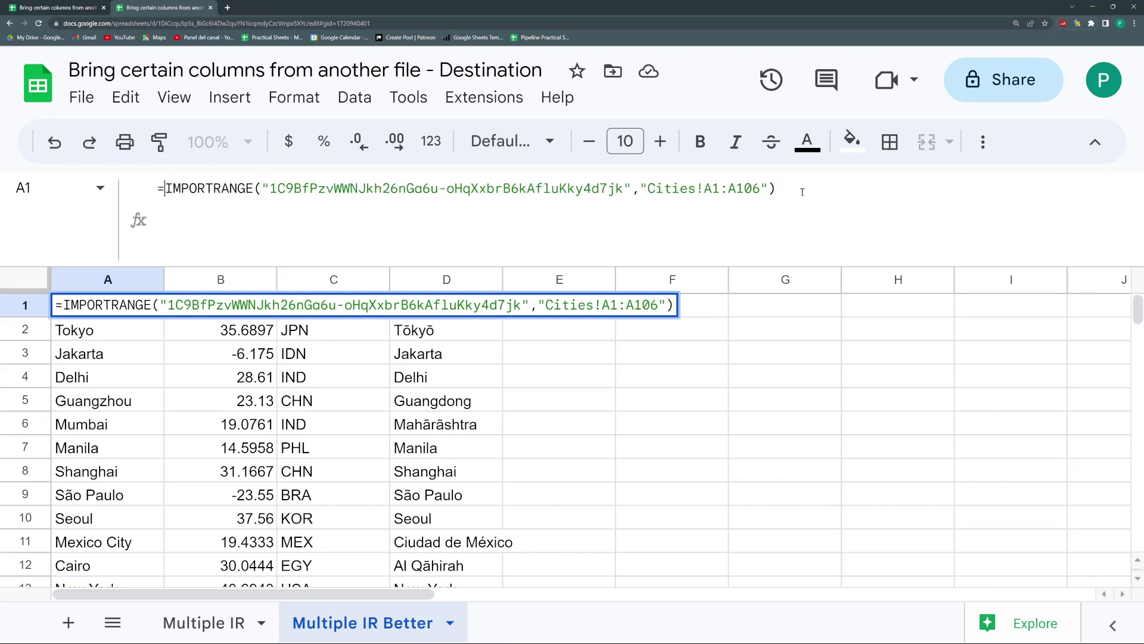
left_click(732, 188)
key("BackSpace")
type("K")
key("Return")
key("Up")
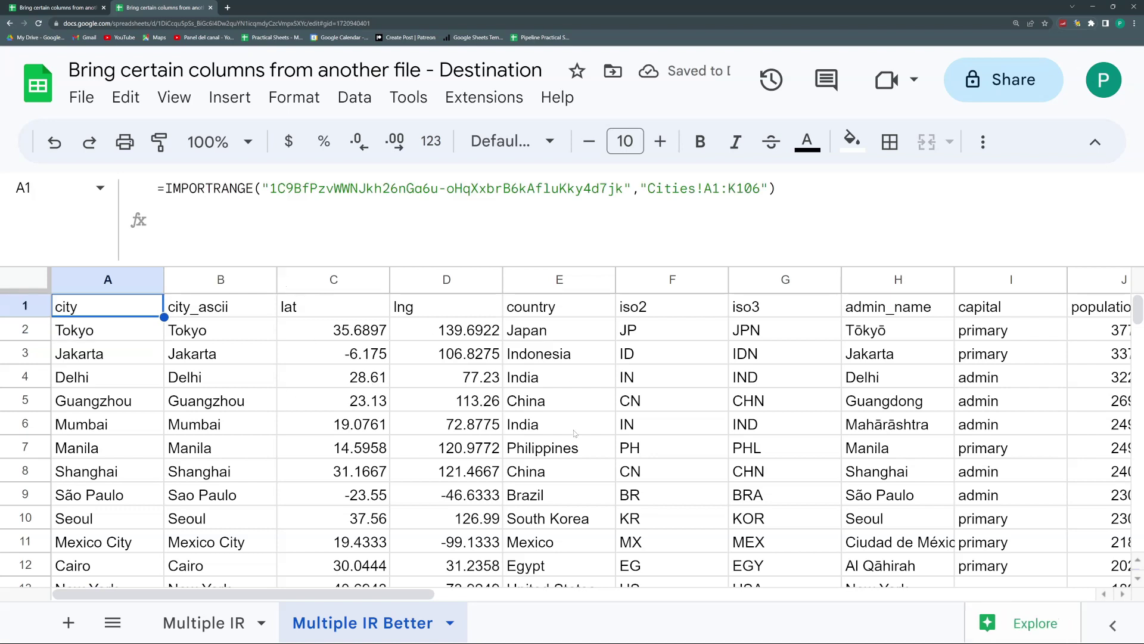
Step: Turn A1 into =QUERY(IMPORTRANGE(...);"SELECT *")
left_click(163, 188)
type("qu")
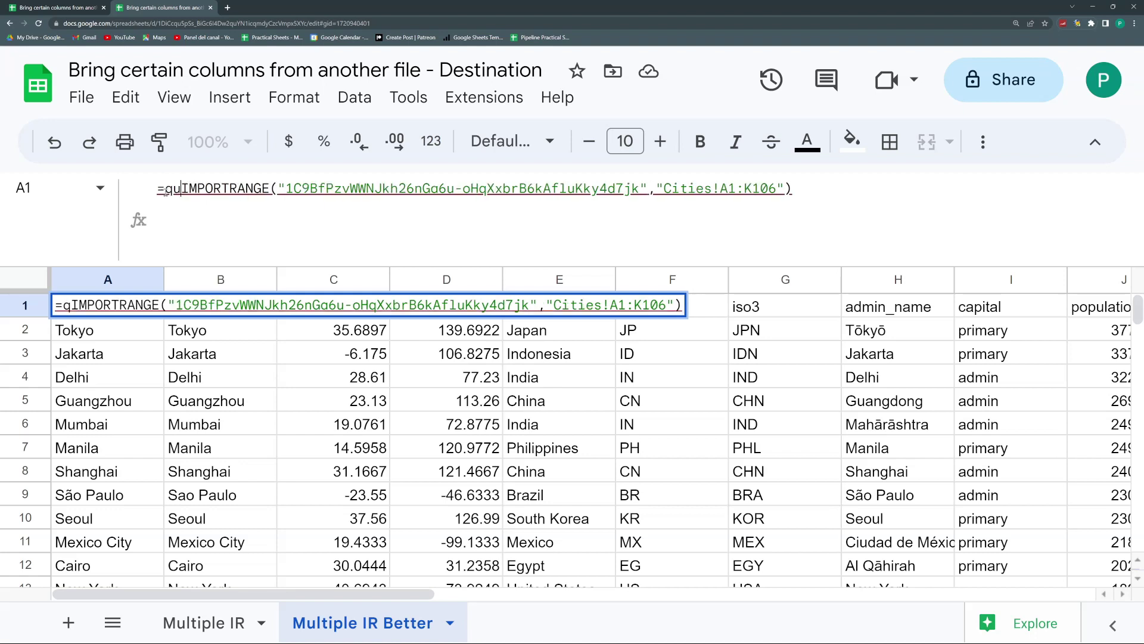
key("BackSpace")
type("QUERY(")
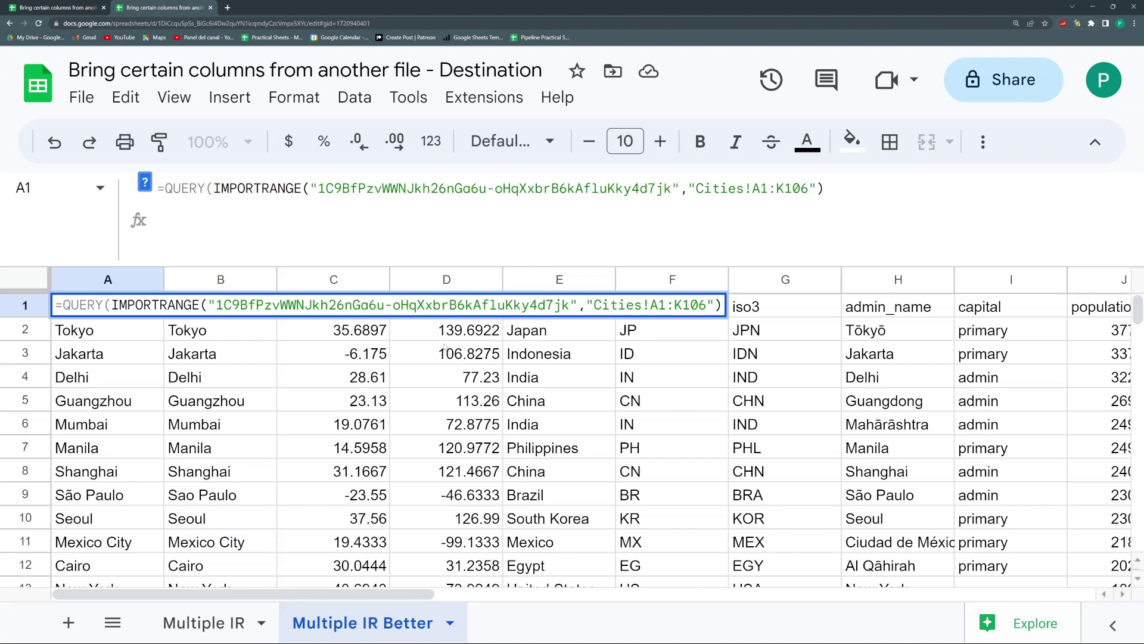
left_click(835, 192)
type(";")
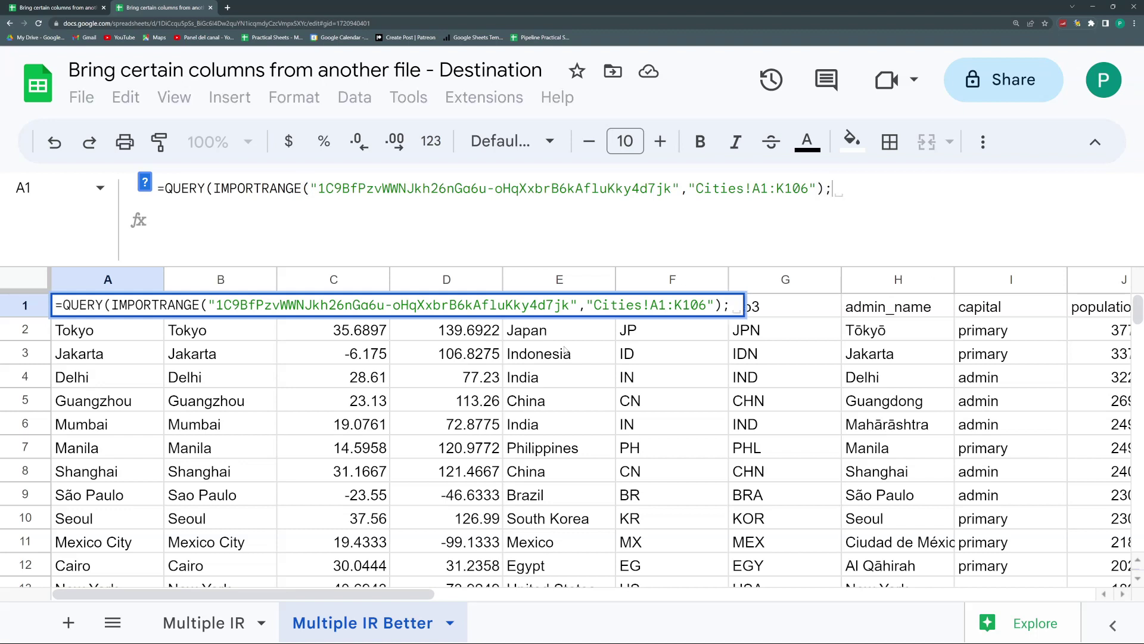
type("\"s")
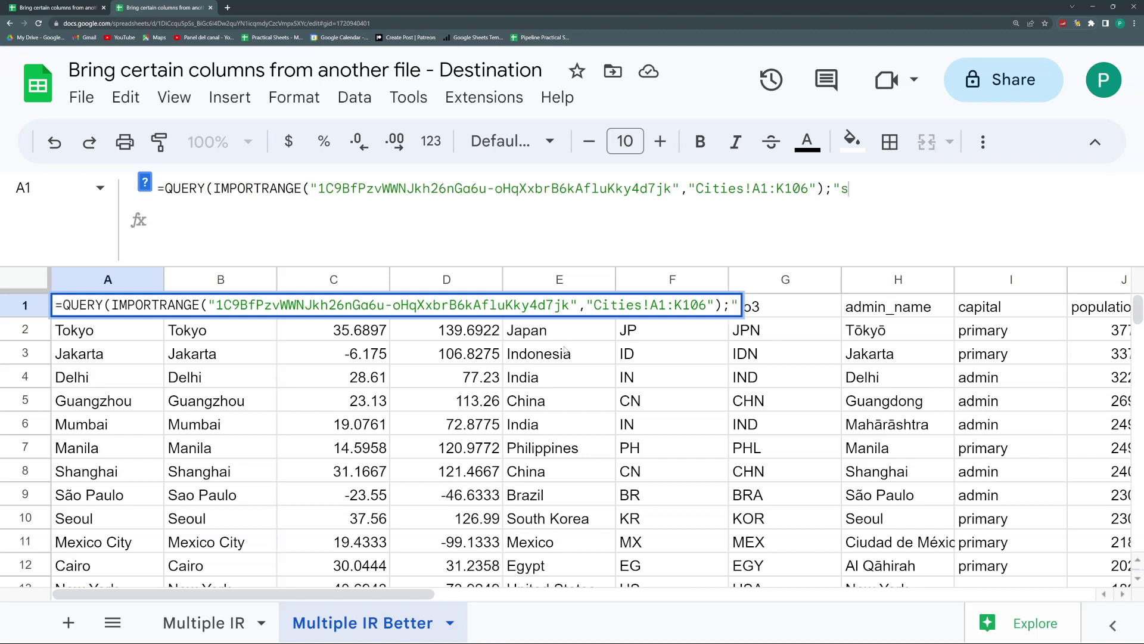
type("ele")
key("BackSpace")
key("BackSpace")
key("BackSpace")
key("BackSpace")
type("SELECT ")
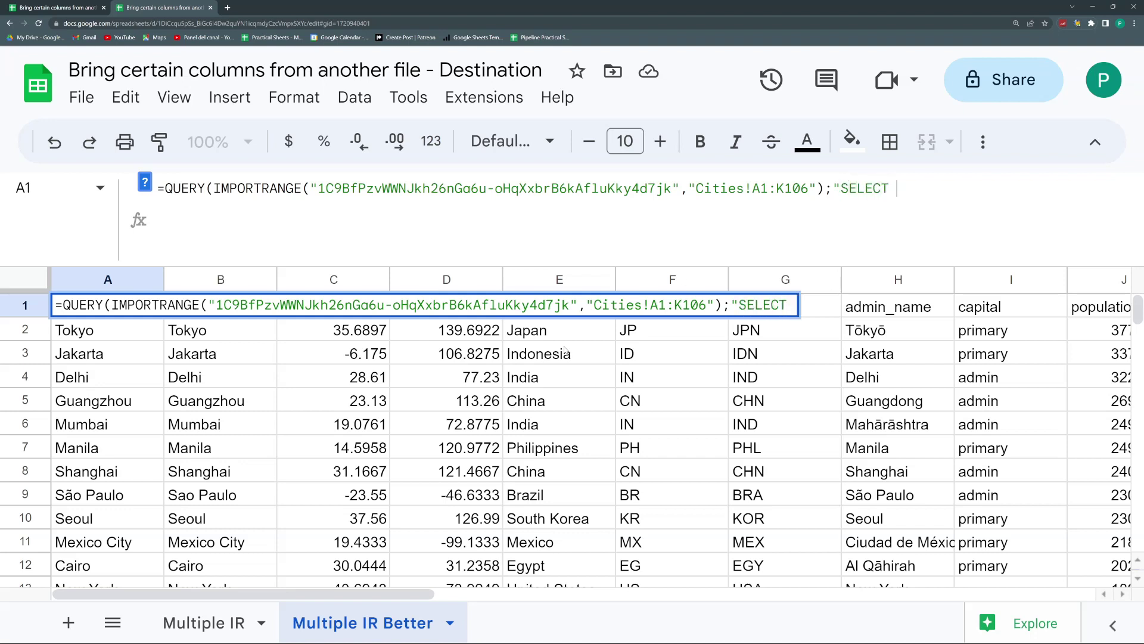
type("*\")")
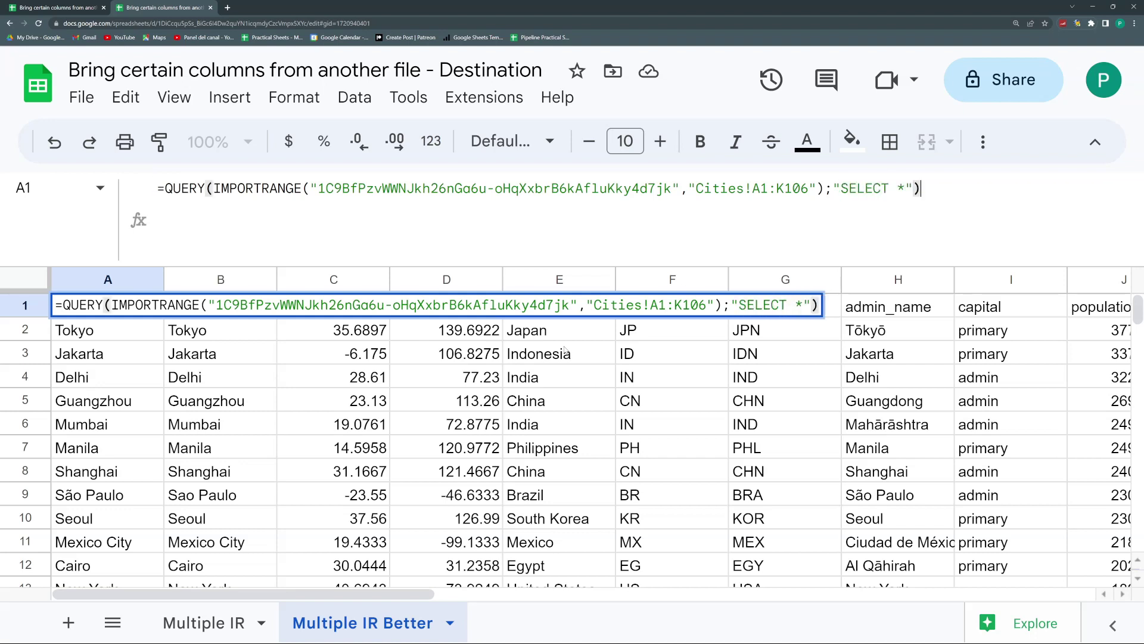
key("Return")
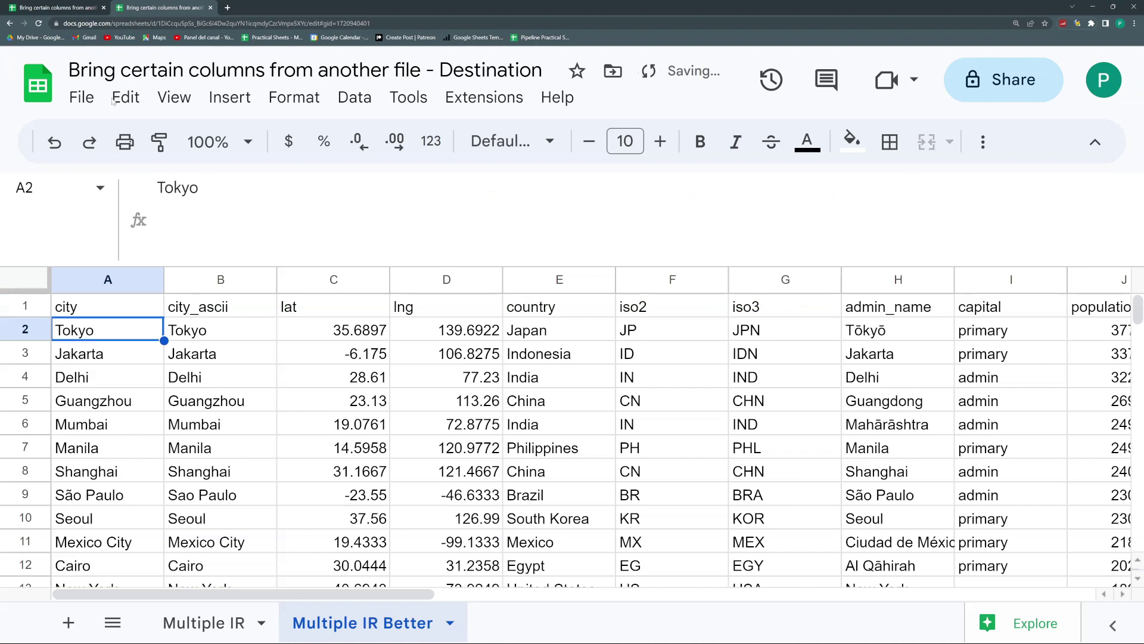
left_click(120, 309)
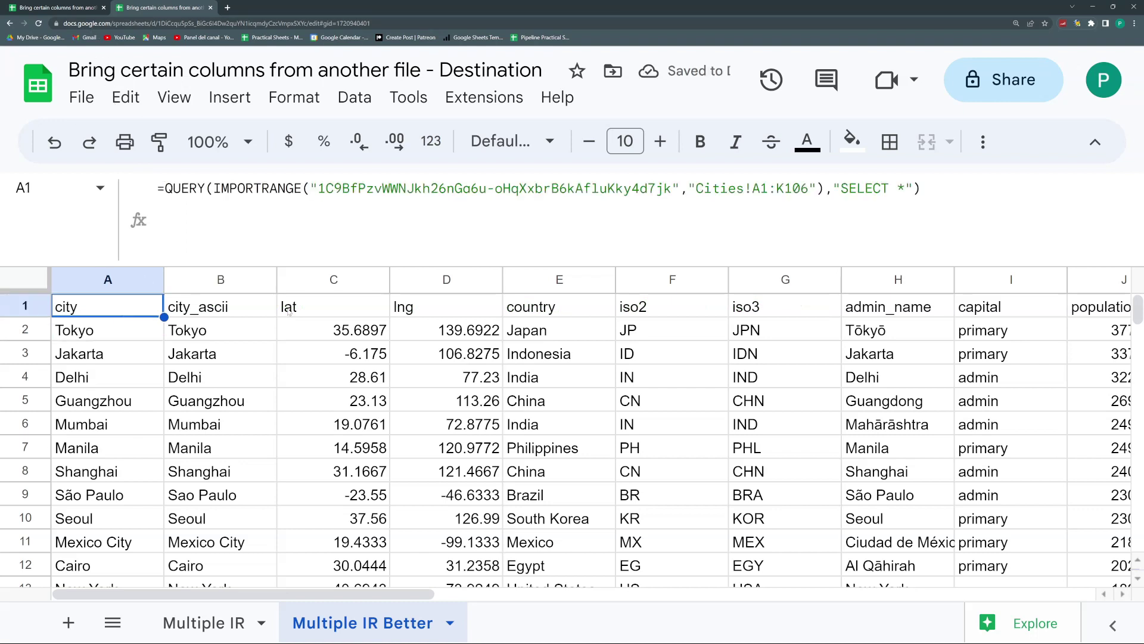
Step: Replace SELECT * in A1's query with SELECT Col1,Col5,Col7
double_click(901, 188)
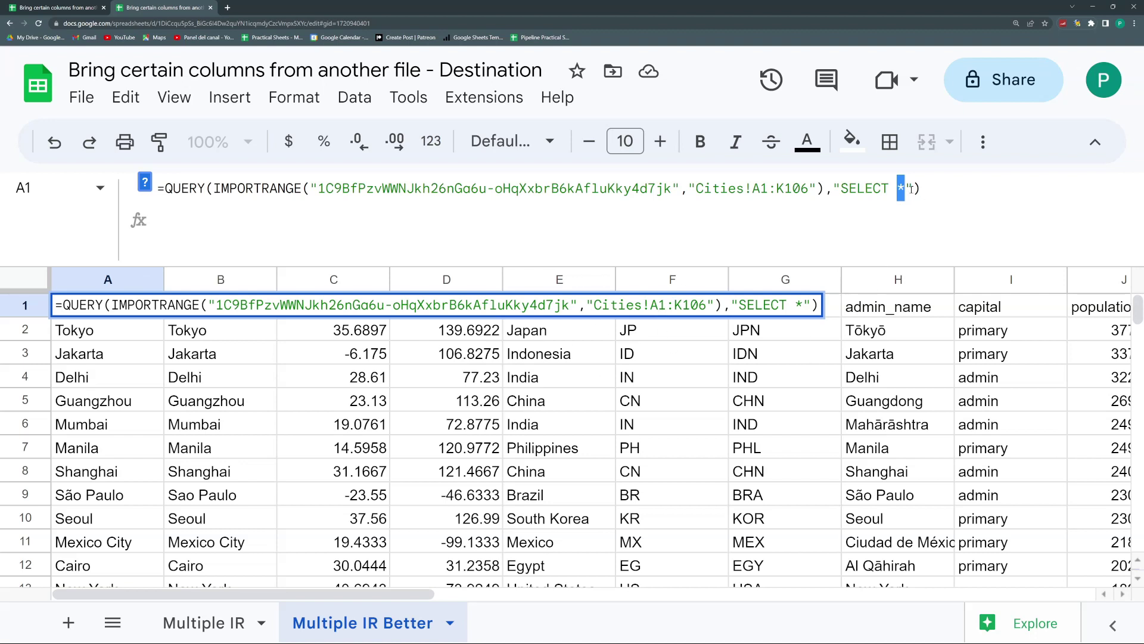
key("BackSpace")
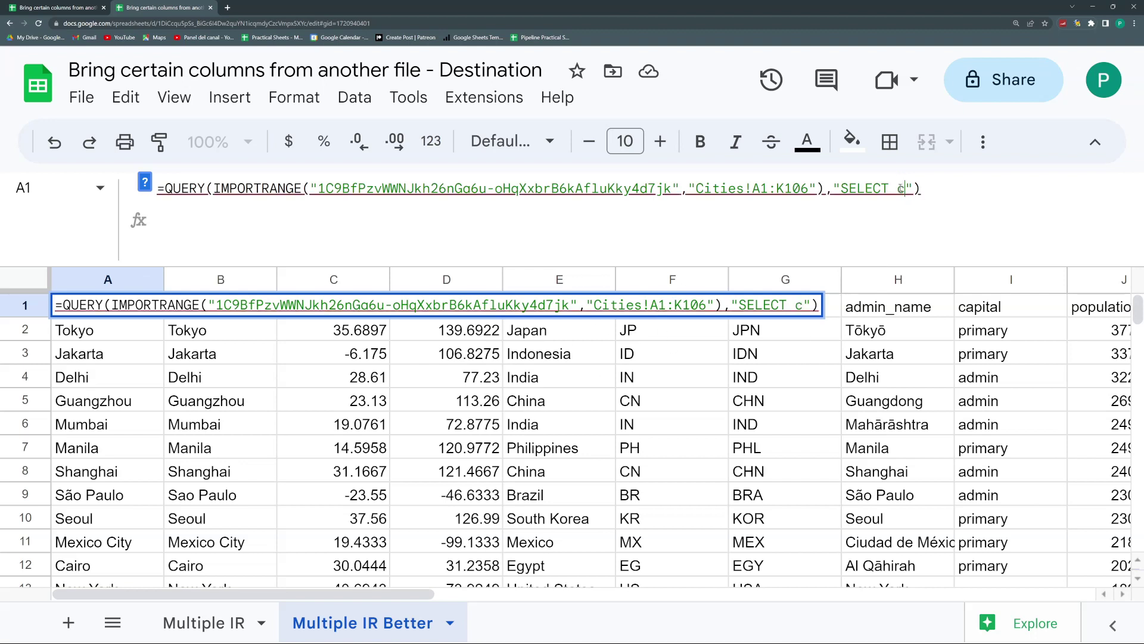
type("C")
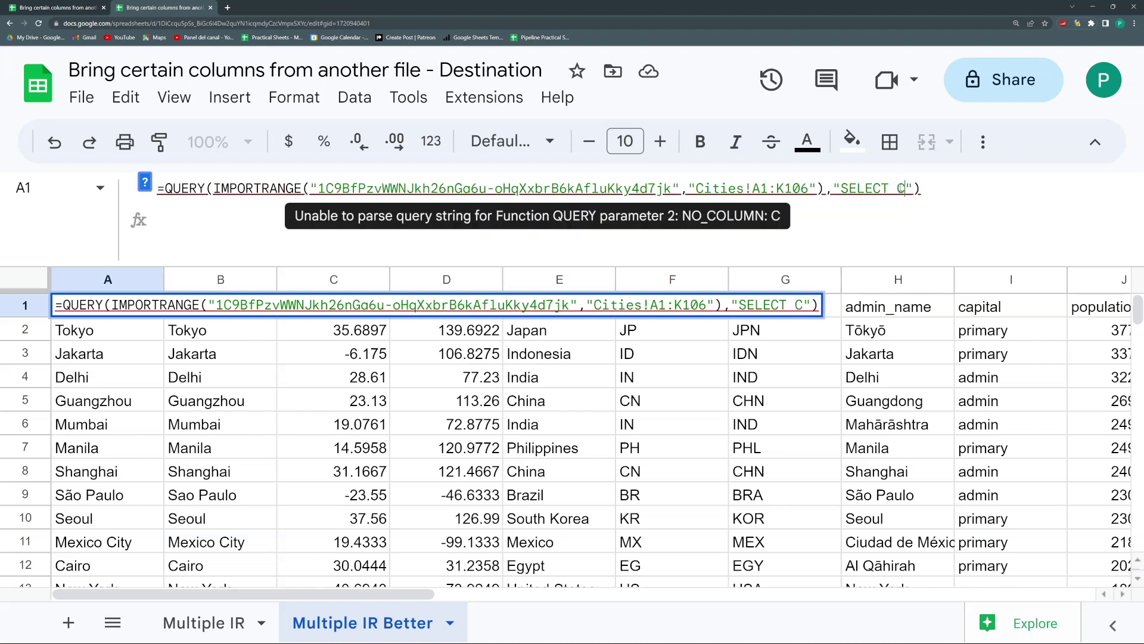
type("ol")
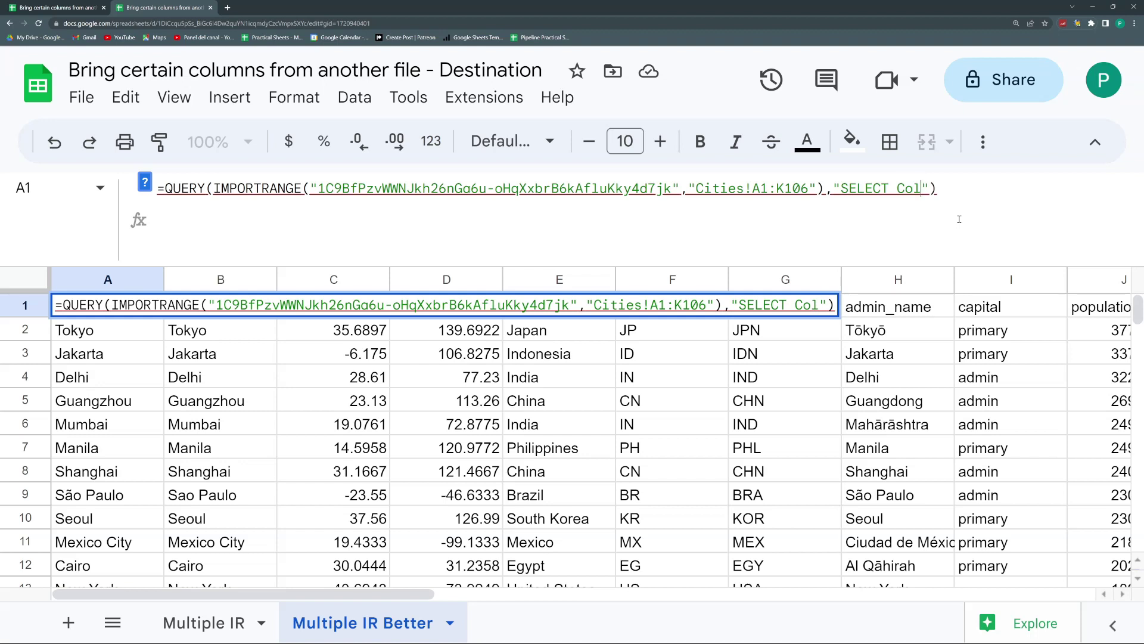
type("1")
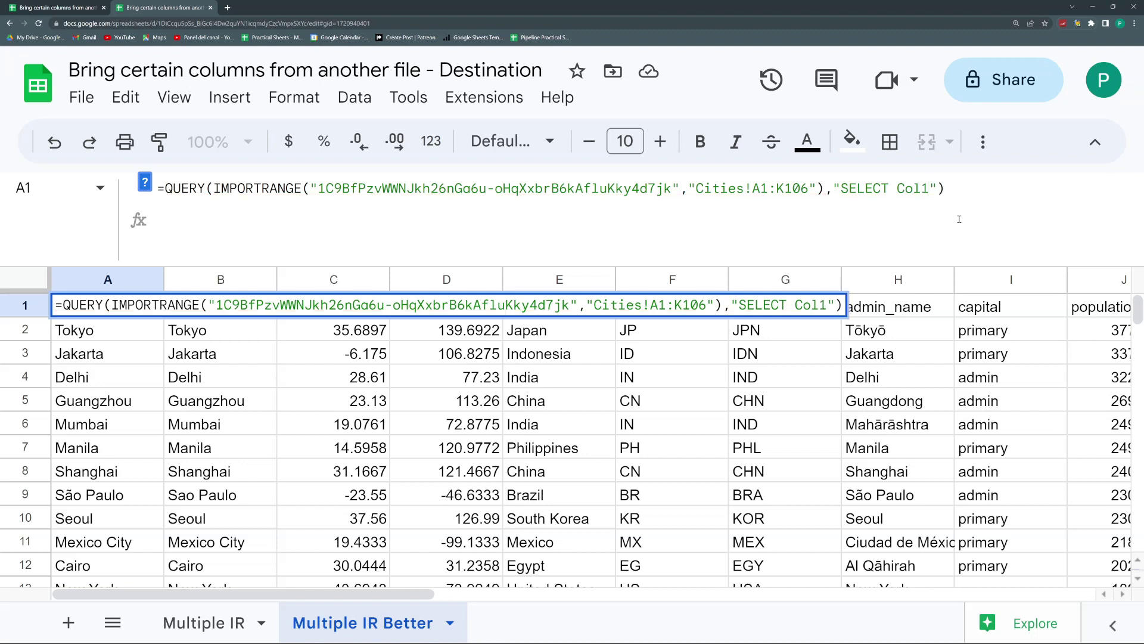
type(",Col")
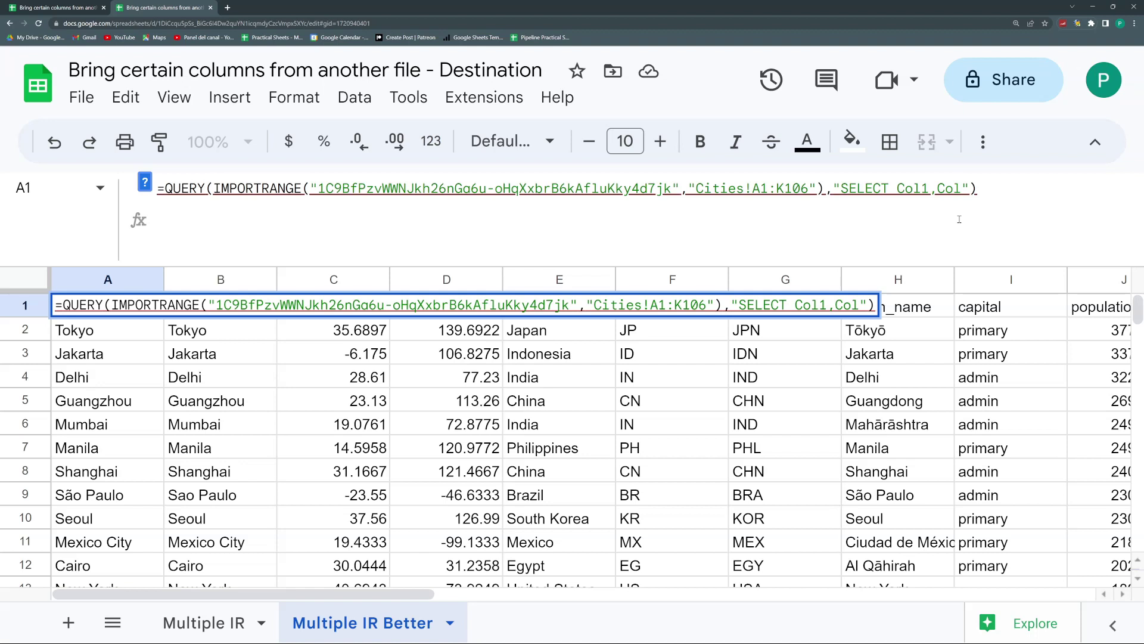
type("5,Col7")
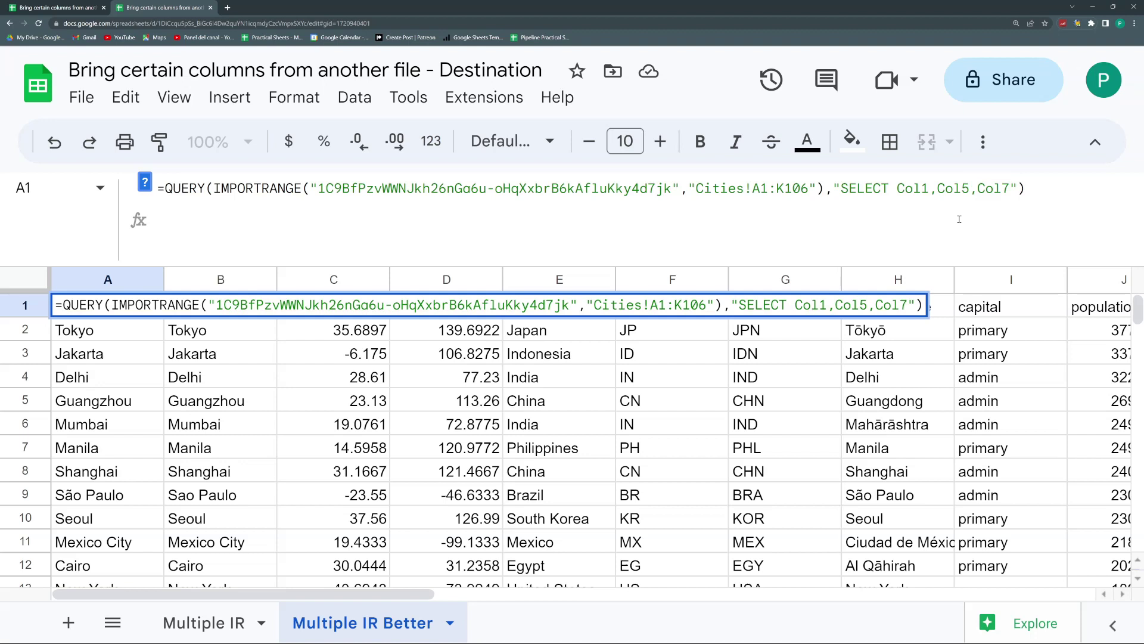
key("Return")
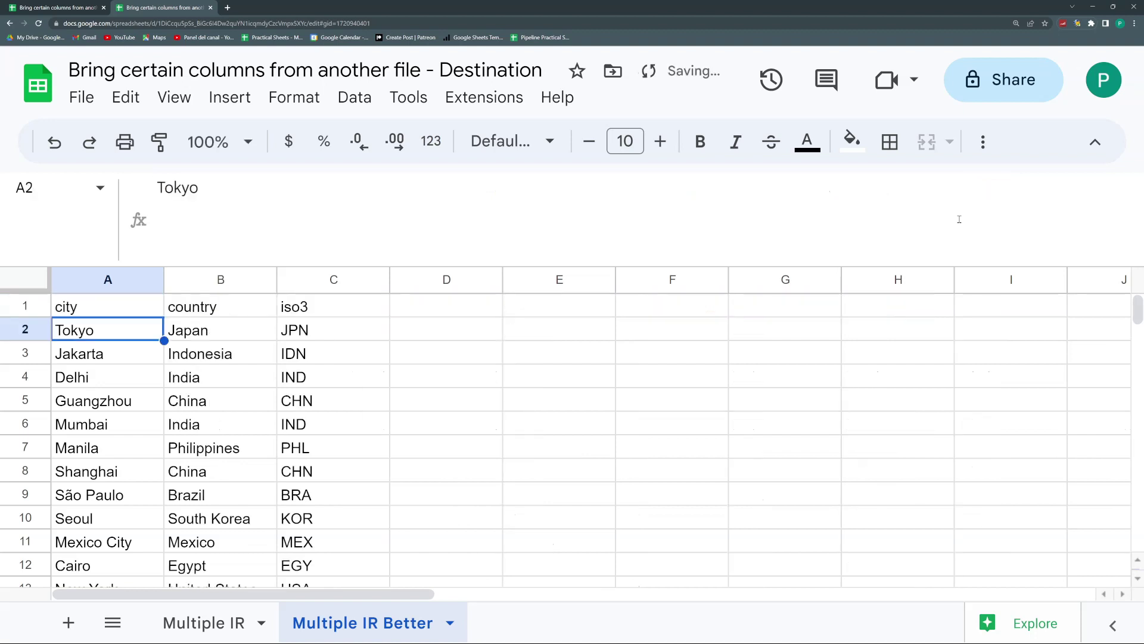
Step: Copy A1's QUERY formula, then undo and redo to restore the combined IMPORTRANGE formula
left_click(151, 307)
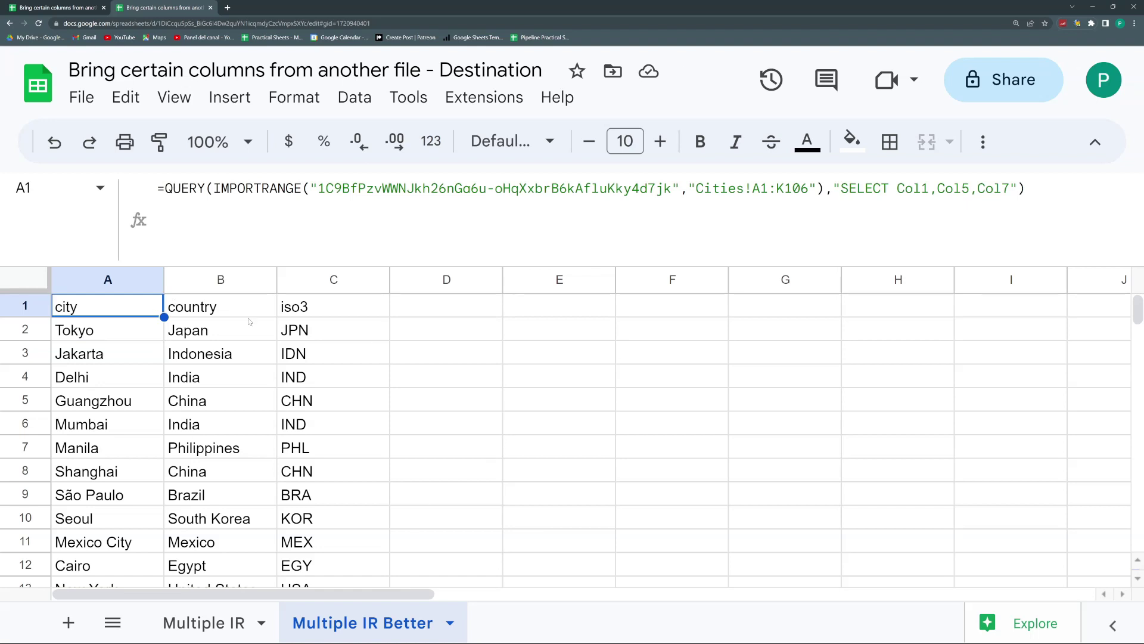
left_click(241, 201)
key("ctrl+a")
key("Escape")
left_click(399, 449)
key("ctrl+z")
key("ctrl+z")
key("ctrl+y")
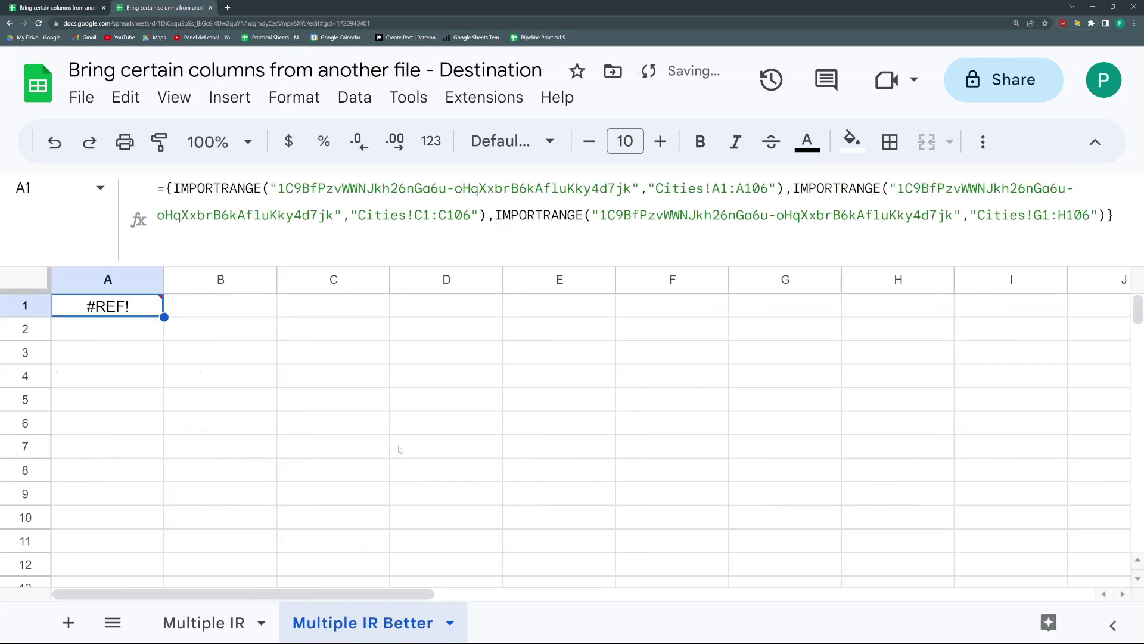
key("ctrl+z")
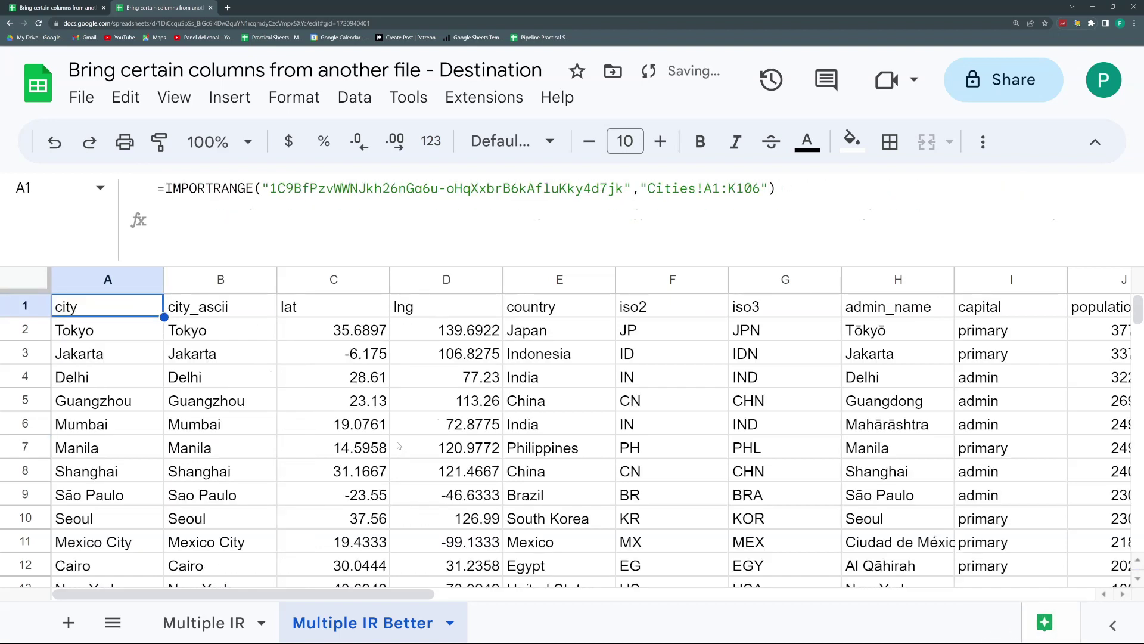
key("ctrl+y")
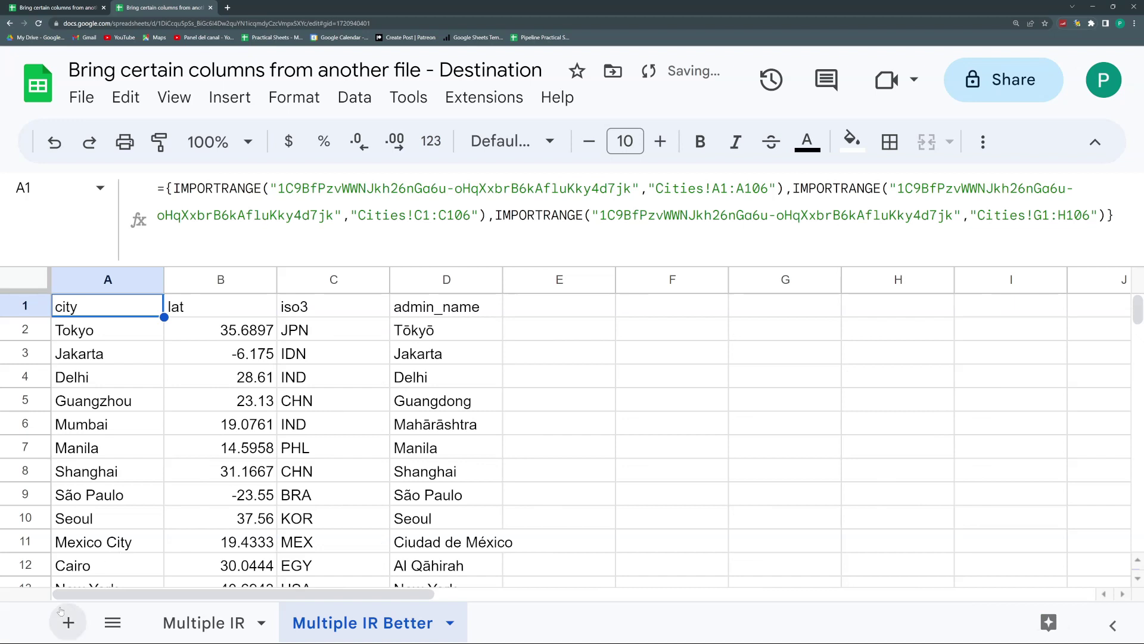
Step: Add a new sheet named QUERY and paste the QUERY formula into its A1
left_click(68, 622)
double_click(504, 623)
type("QUERY")
key("Return")
left_click(117, 308)
key("Return")
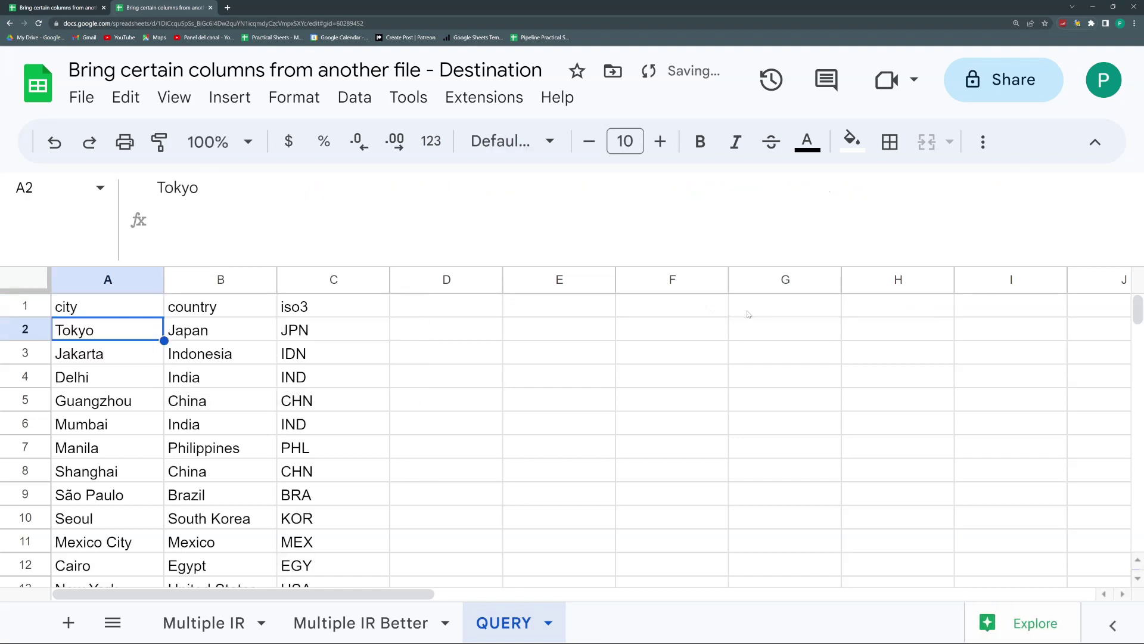
Step: Change the QUERY's SELECT clause to Col5,Col7,Col1 so country and iso3 precede city
left_click(139, 306)
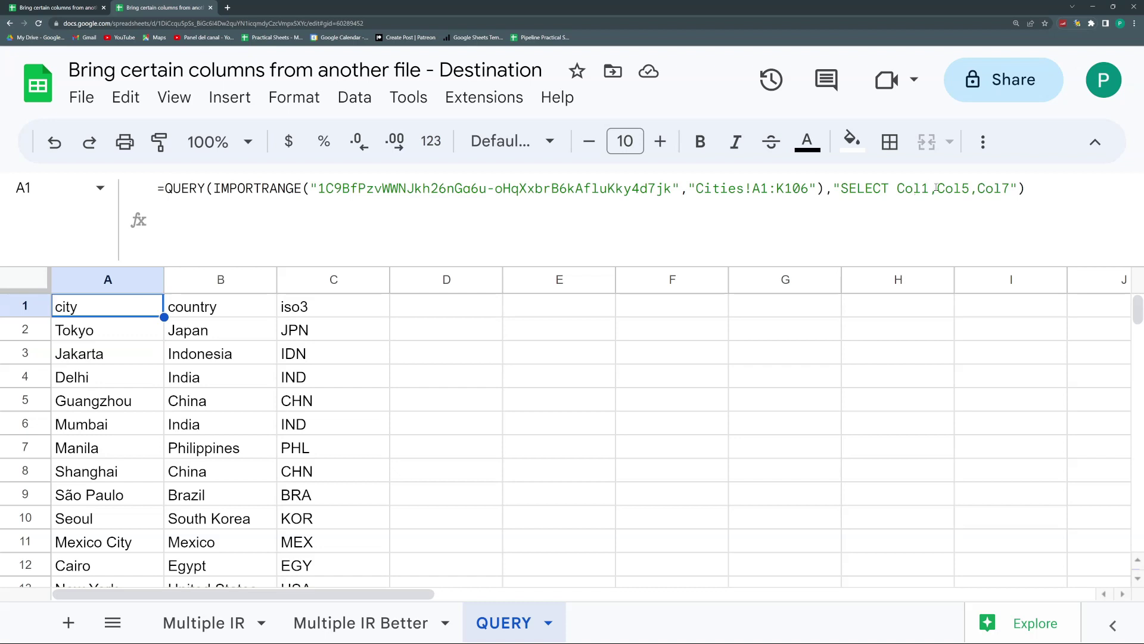
left_click(970, 188)
double_click(957, 189)
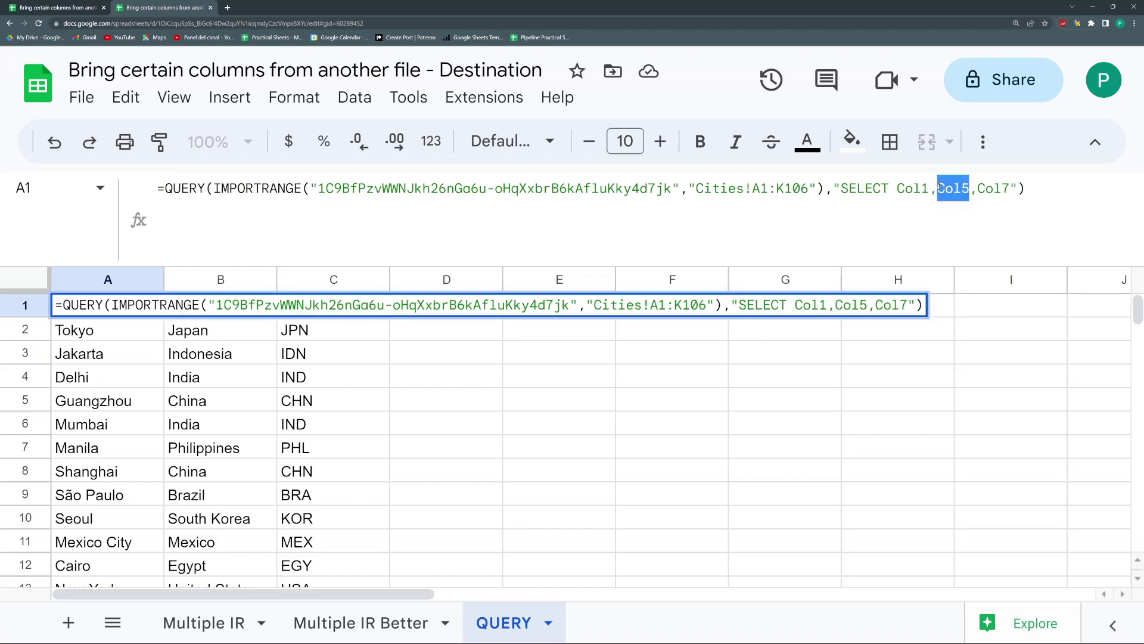
left_click(932, 203)
key("BackSpace")
type("5")
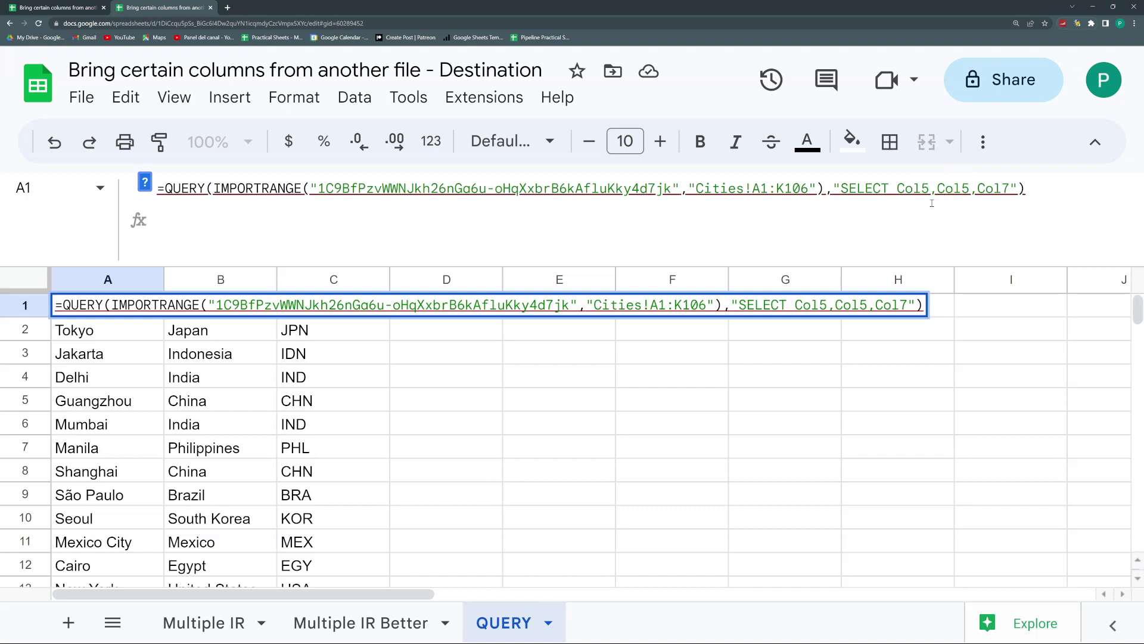
key("BackSpace")
type("7")
key("BackSpace")
type("1")
key("Return")
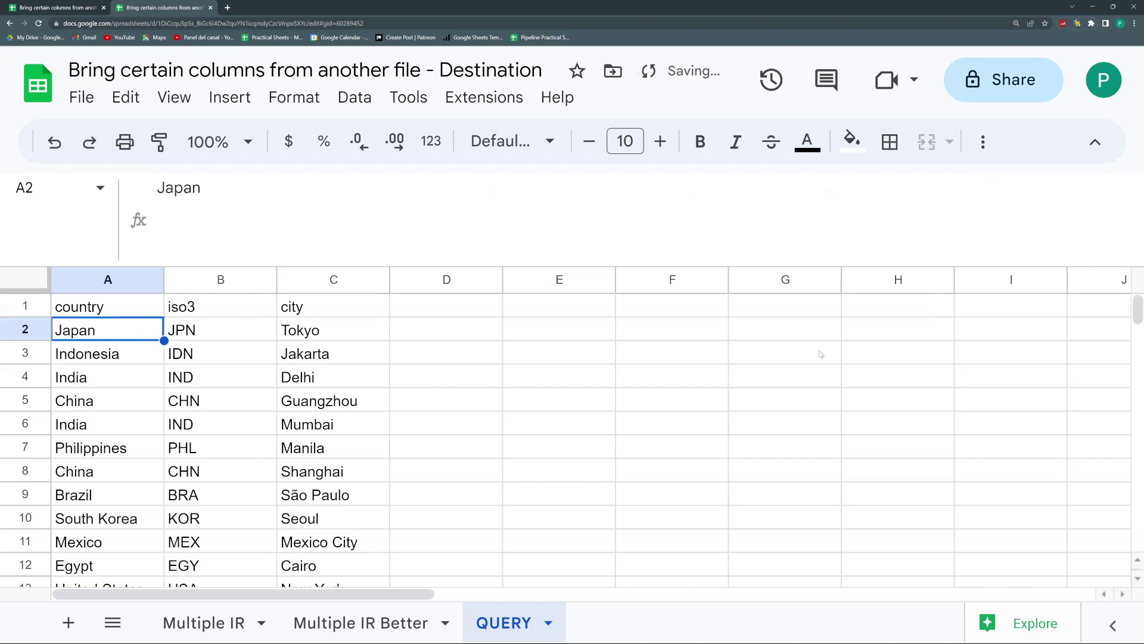
Step: Review the IMPORTRANGE part of the formula and leave it unchanged
left_click(143, 306)
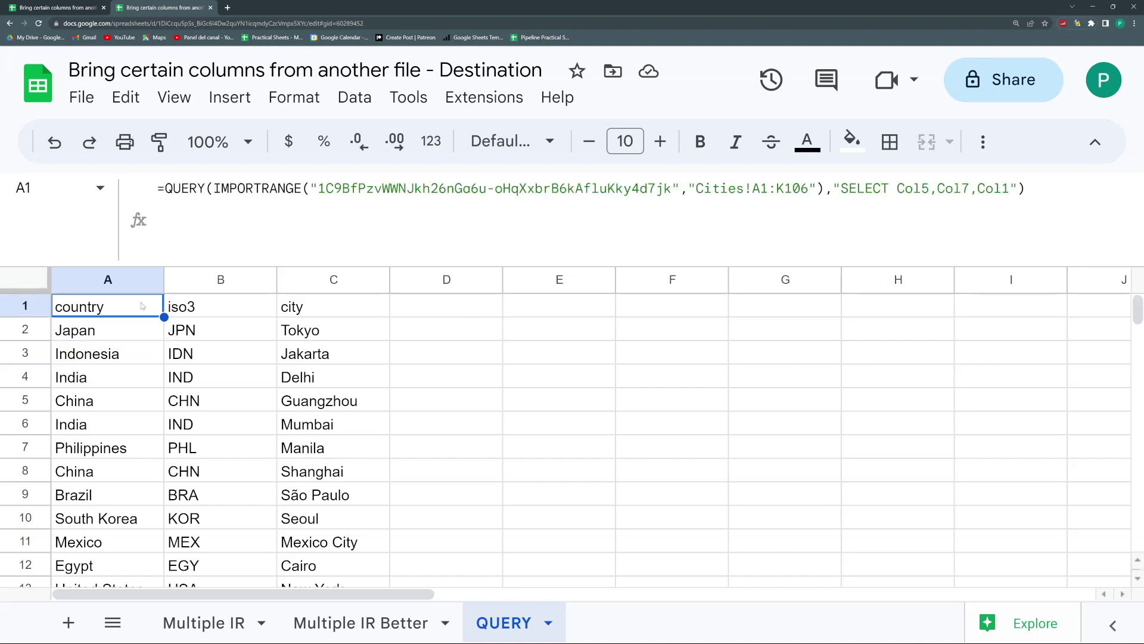
left_click_drag(173, 189, 760, 190)
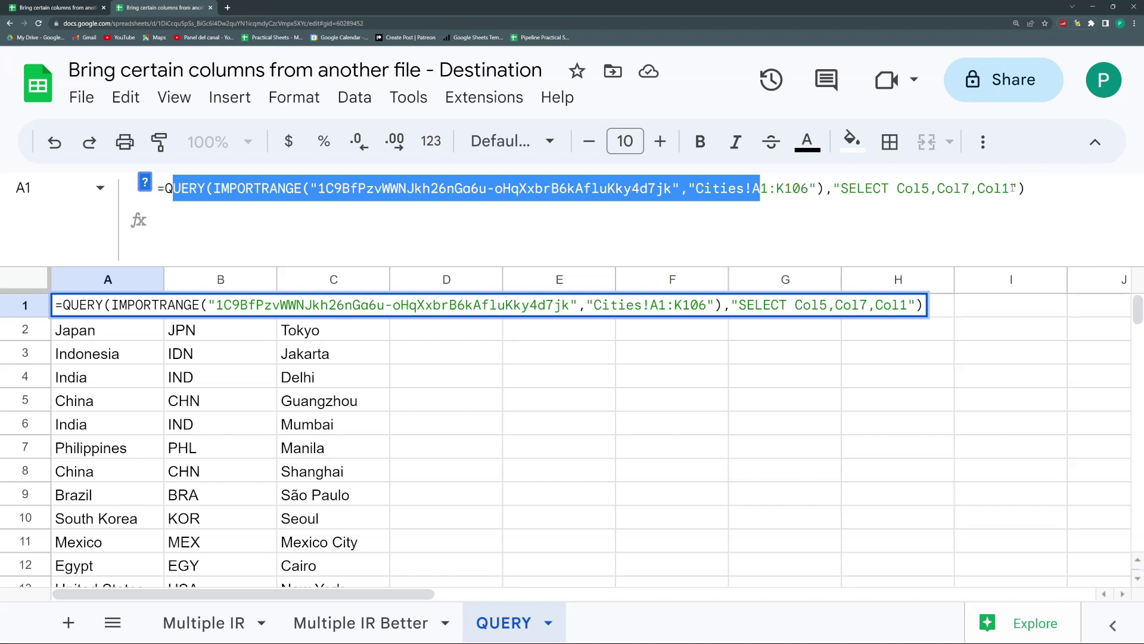
key("Escape")
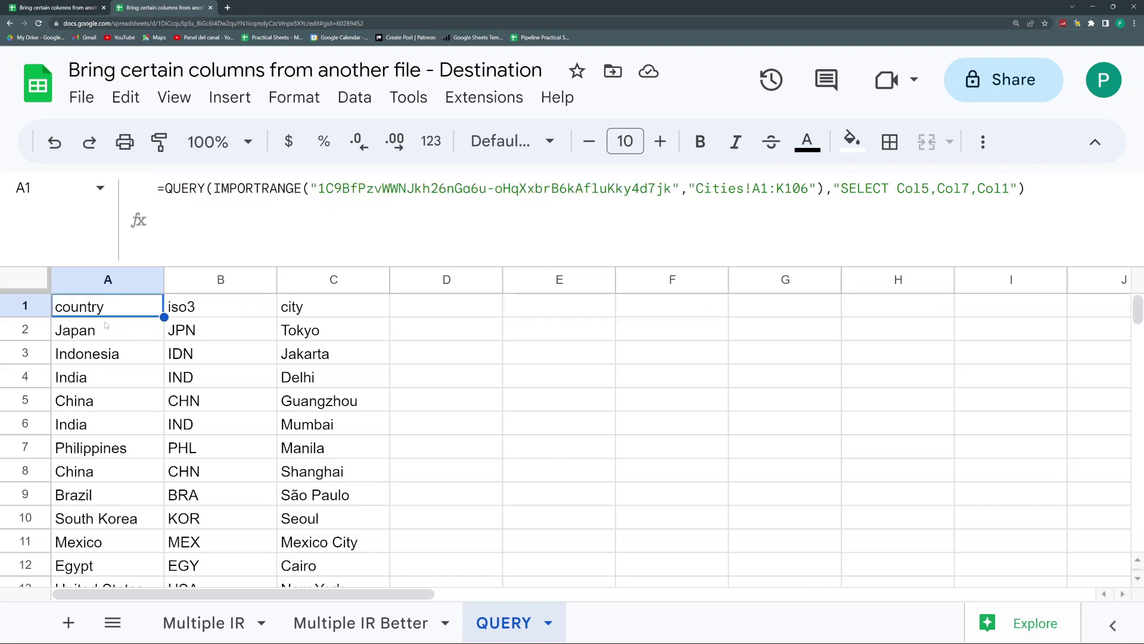
Step: Append WHERE Col5='Japan' to the query, leaving only Tokyo, Ōsaka and Nagoya
left_click(1011, 189)
type("WHERE")
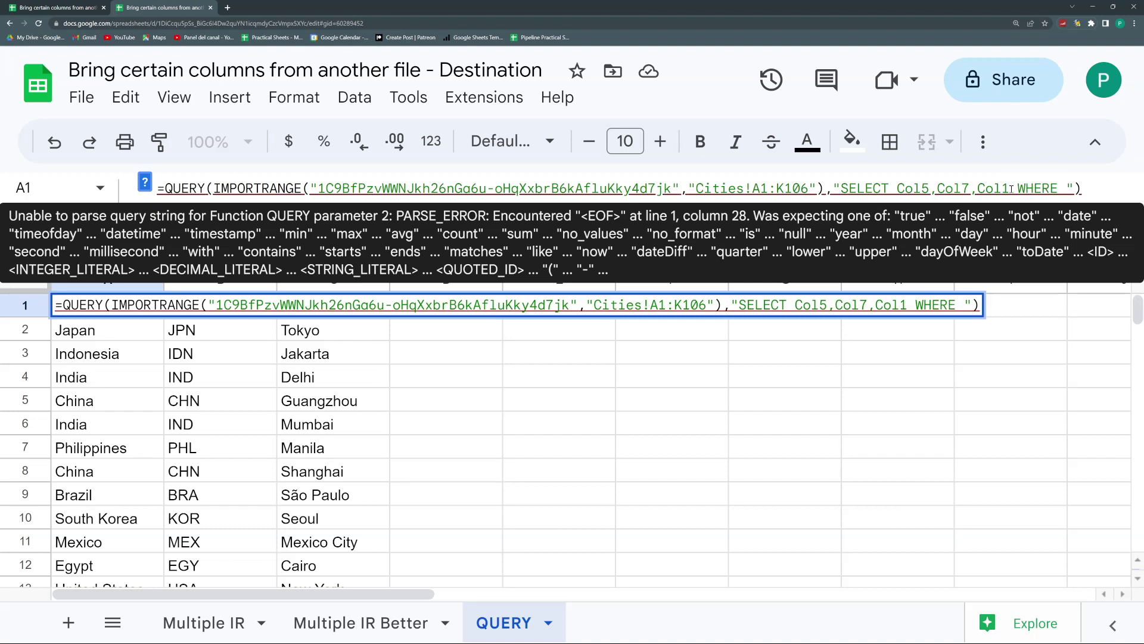
type(" C")
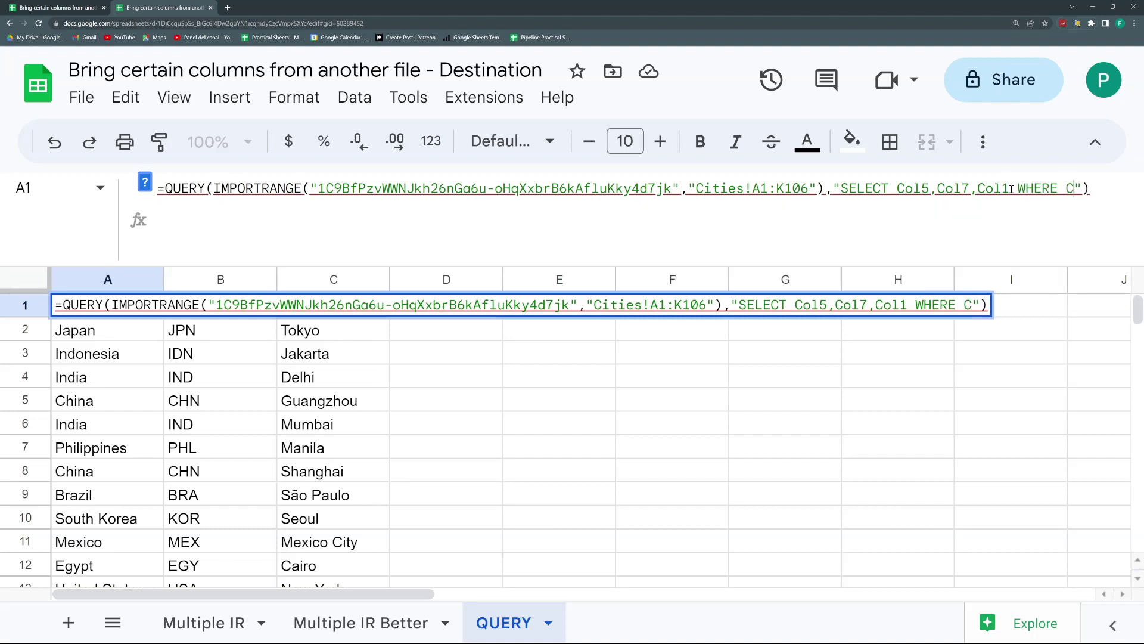
type("ol5=")
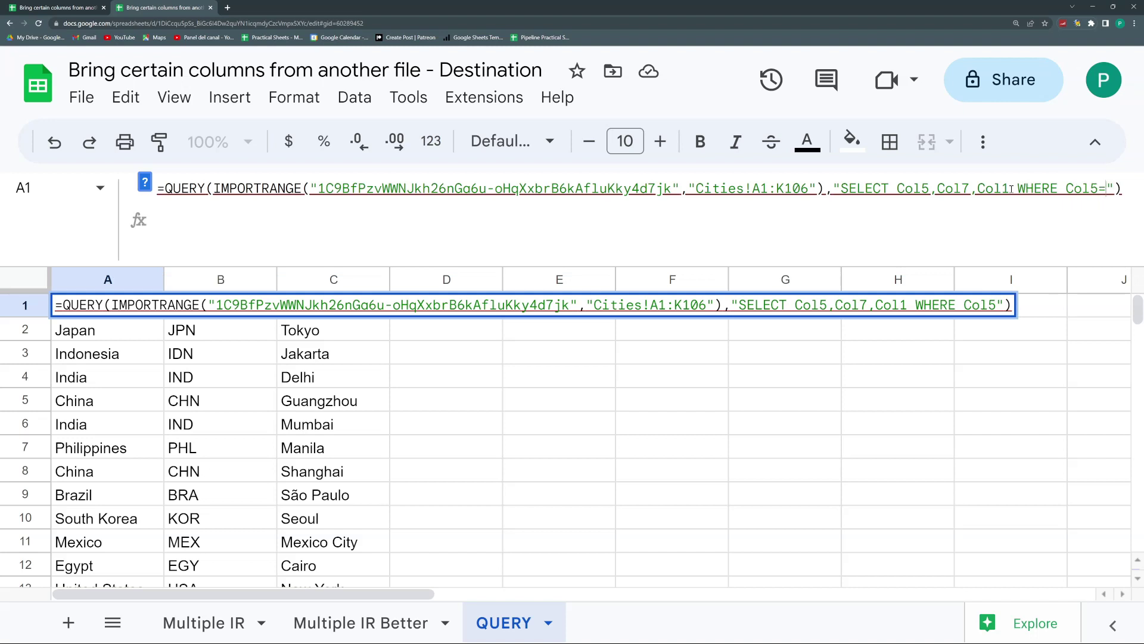
type("''")
key("Left")
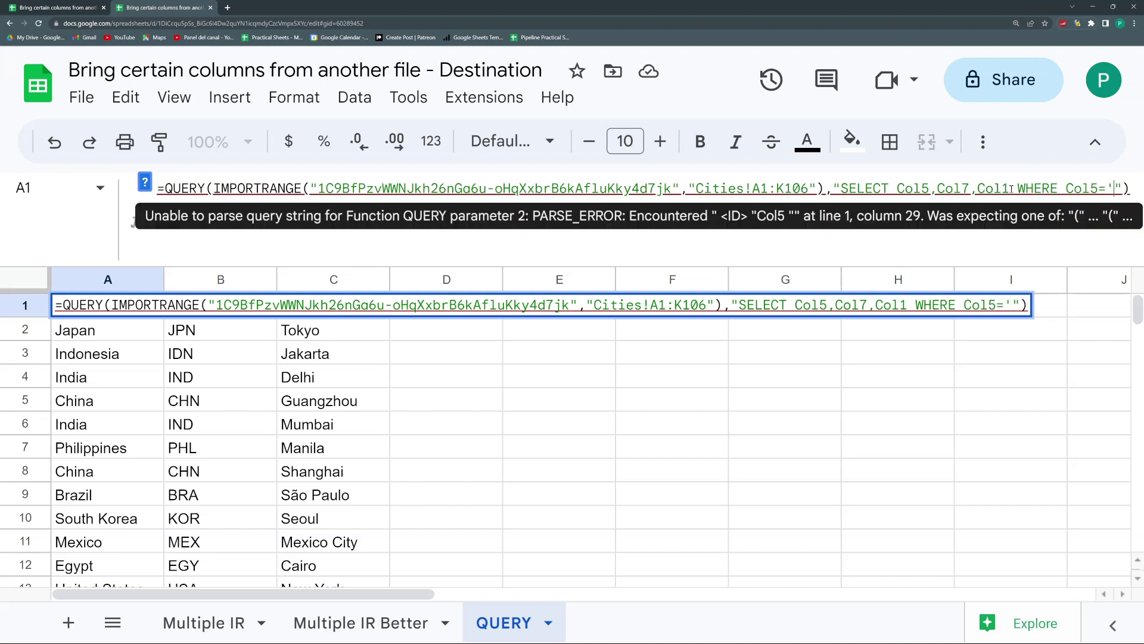
type("Japan")
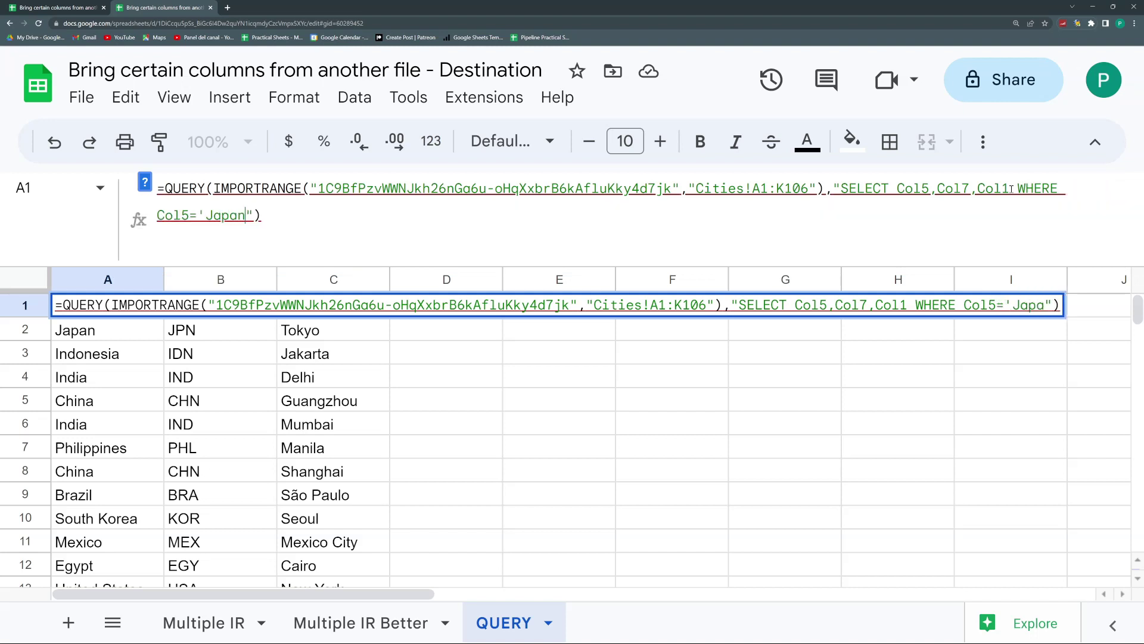
key("Return")
key("Up")
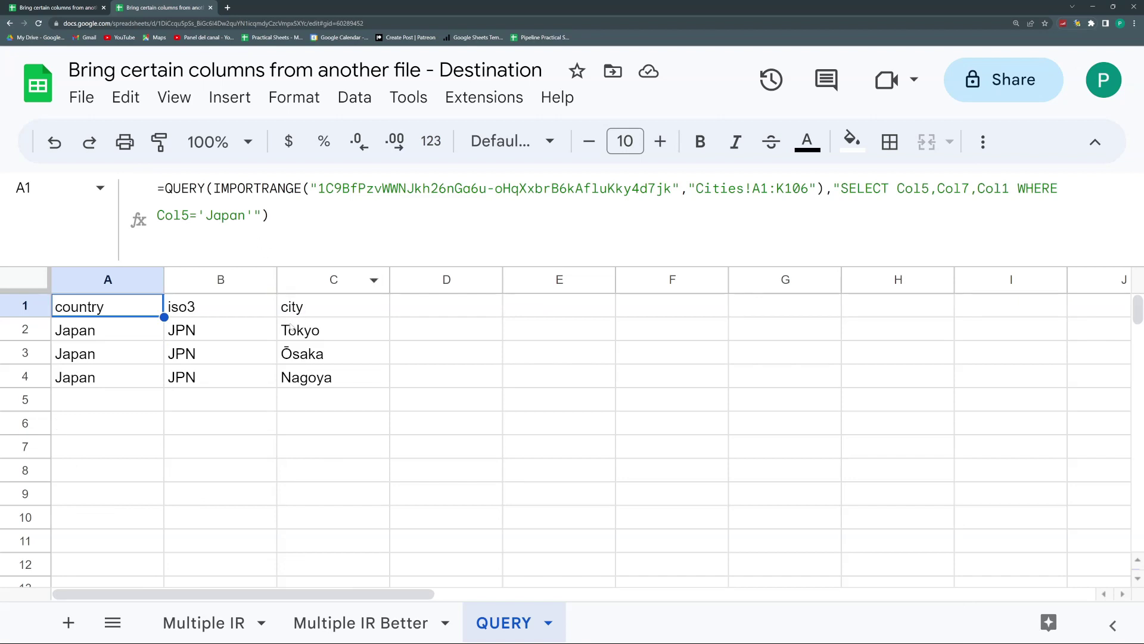
Step: Append ORDER BY Col1 ASC to the query, sorting the Japan results by city
left_click(254, 215)
type("ORDE")
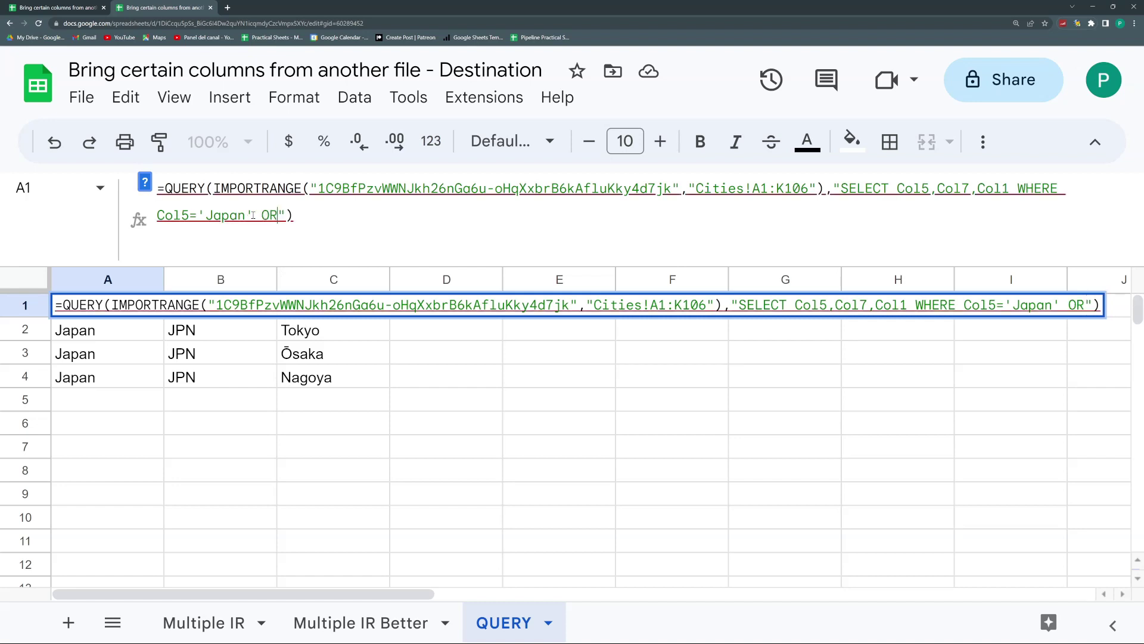
key("BackSpace")
type("R BY")
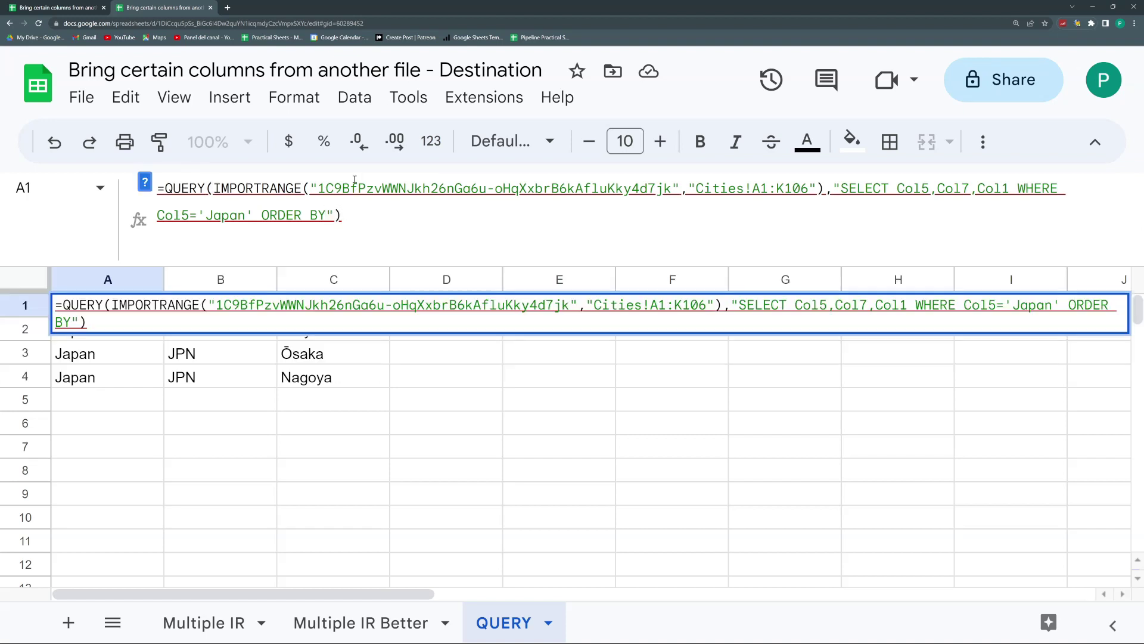
type("c")
key("BackSpace")
type("Col1")
type(" ASC")
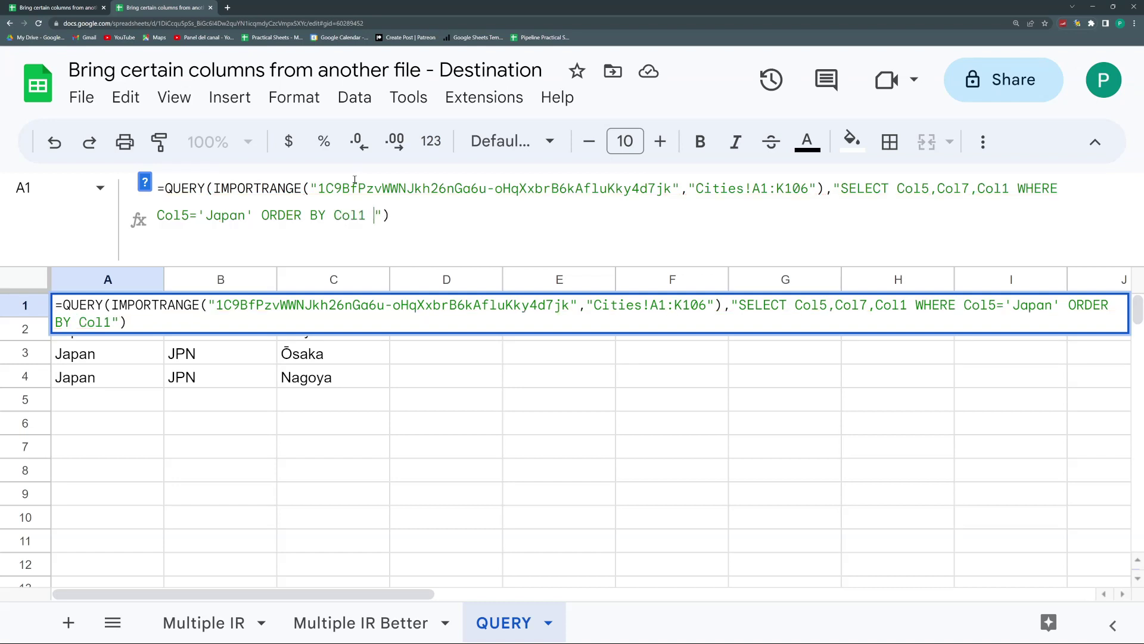
key("Return")
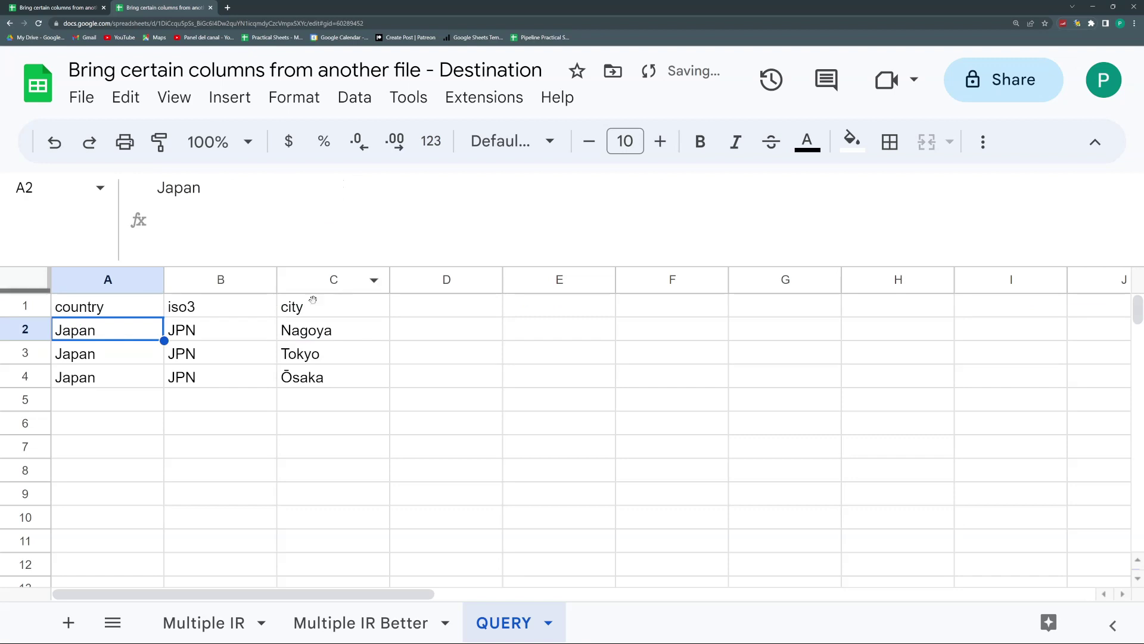
left_click(132, 310)
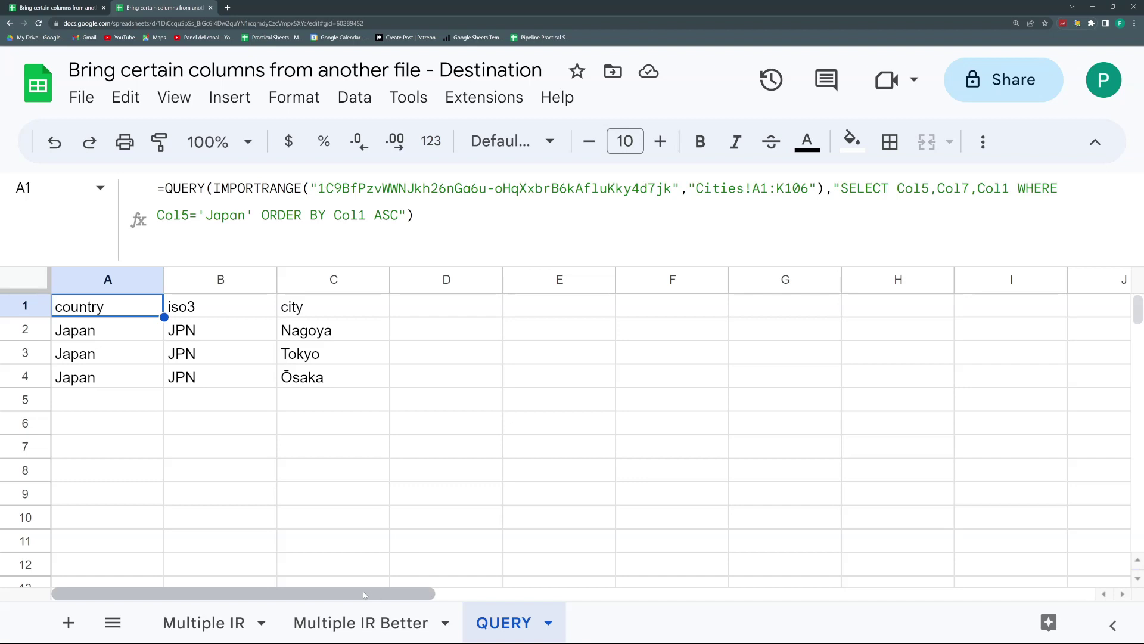
key("ctrl+Tab")
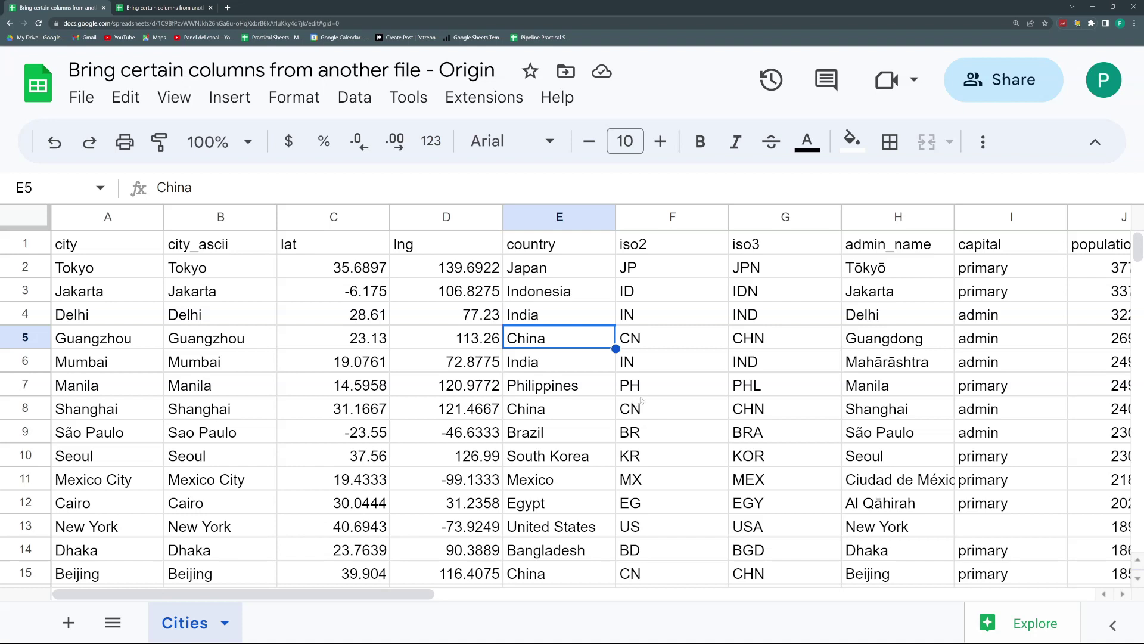
left_click(164, 8)
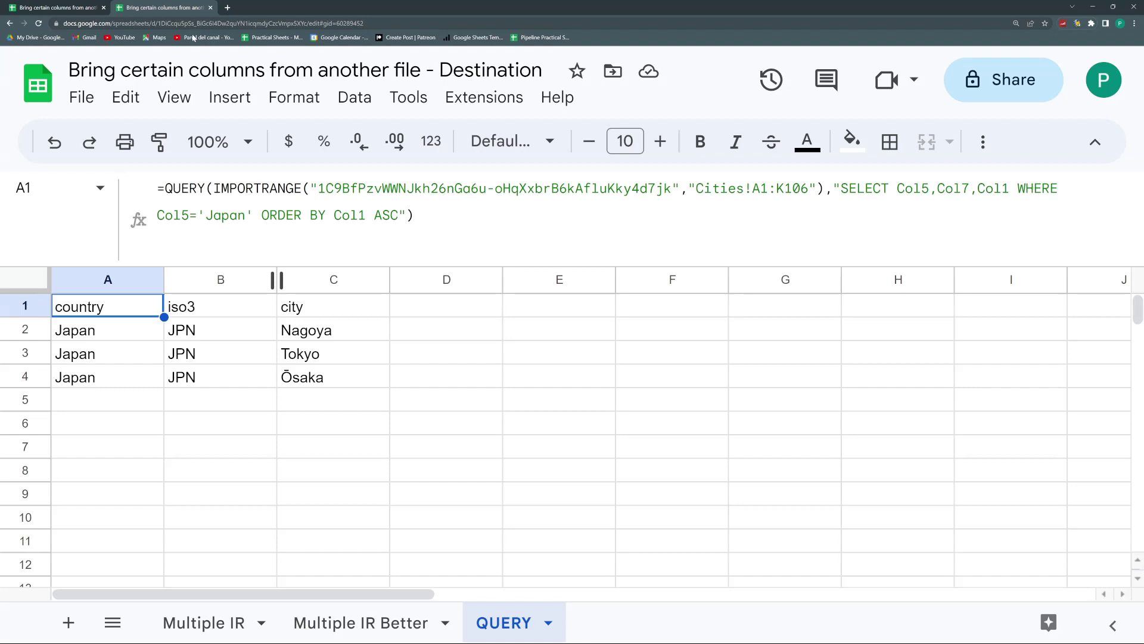